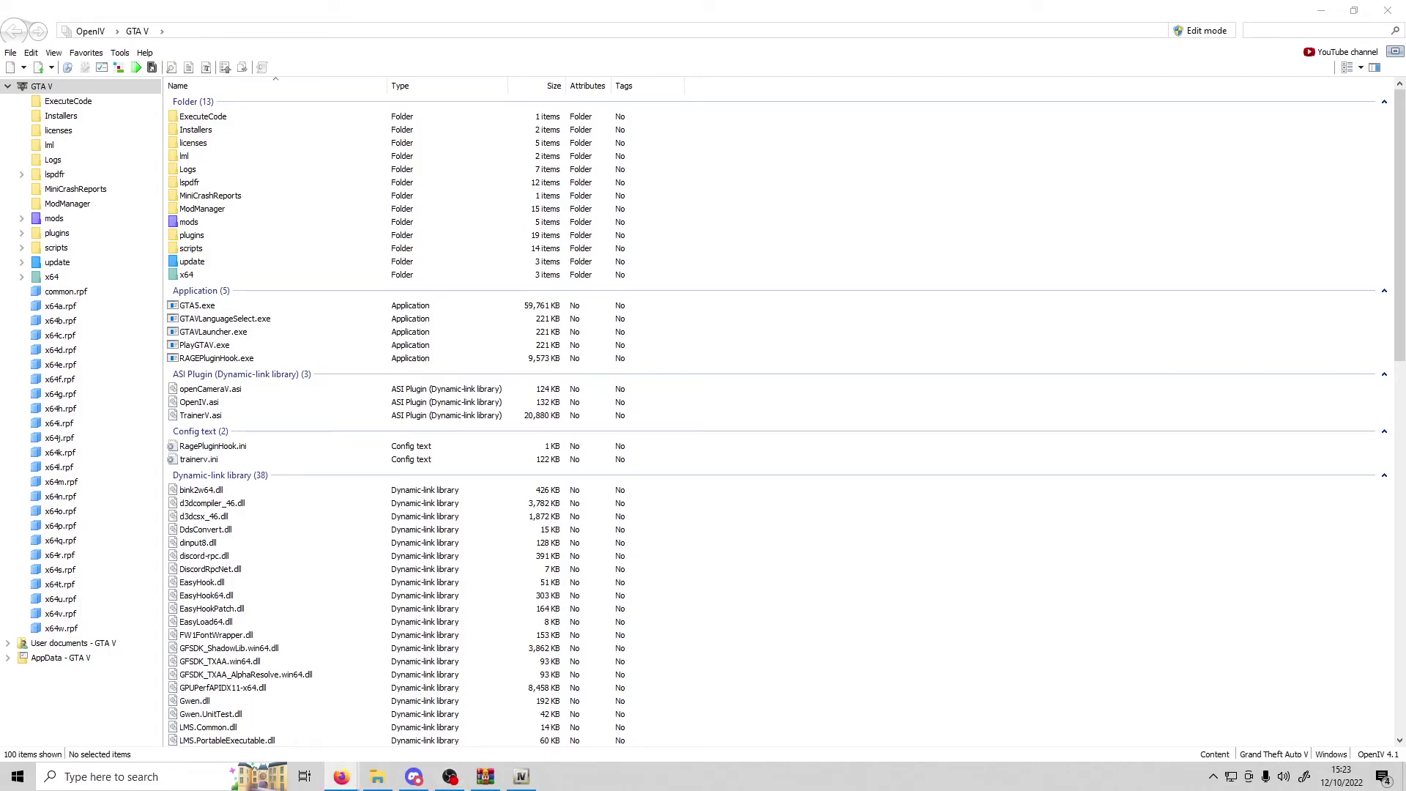
- Switch to the browser and look through the preview images on the Police Supercar Pack (Add-On) download page
{"action": "left_click", "coordinate": [342, 776]}
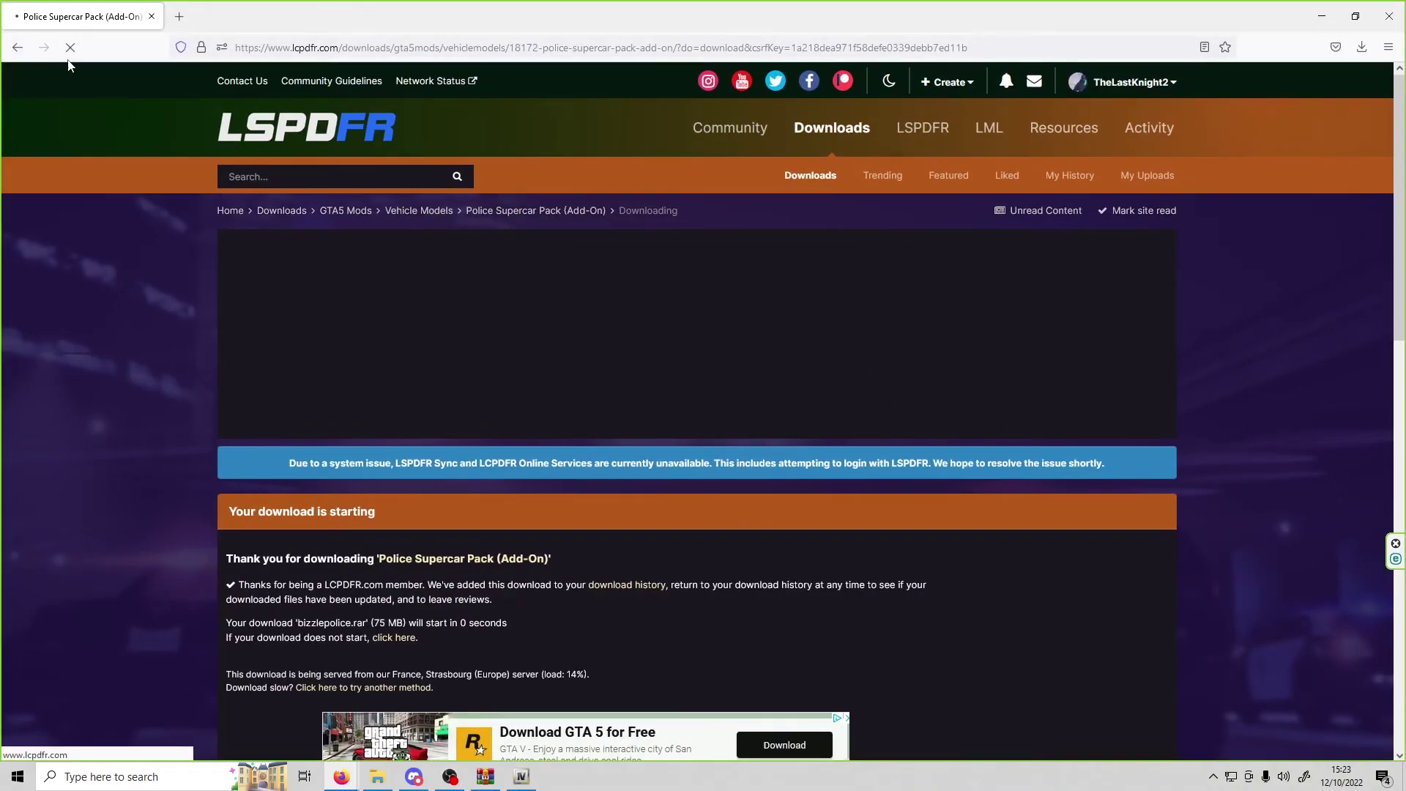
{"action": "left_click", "coordinate": [16, 47]}
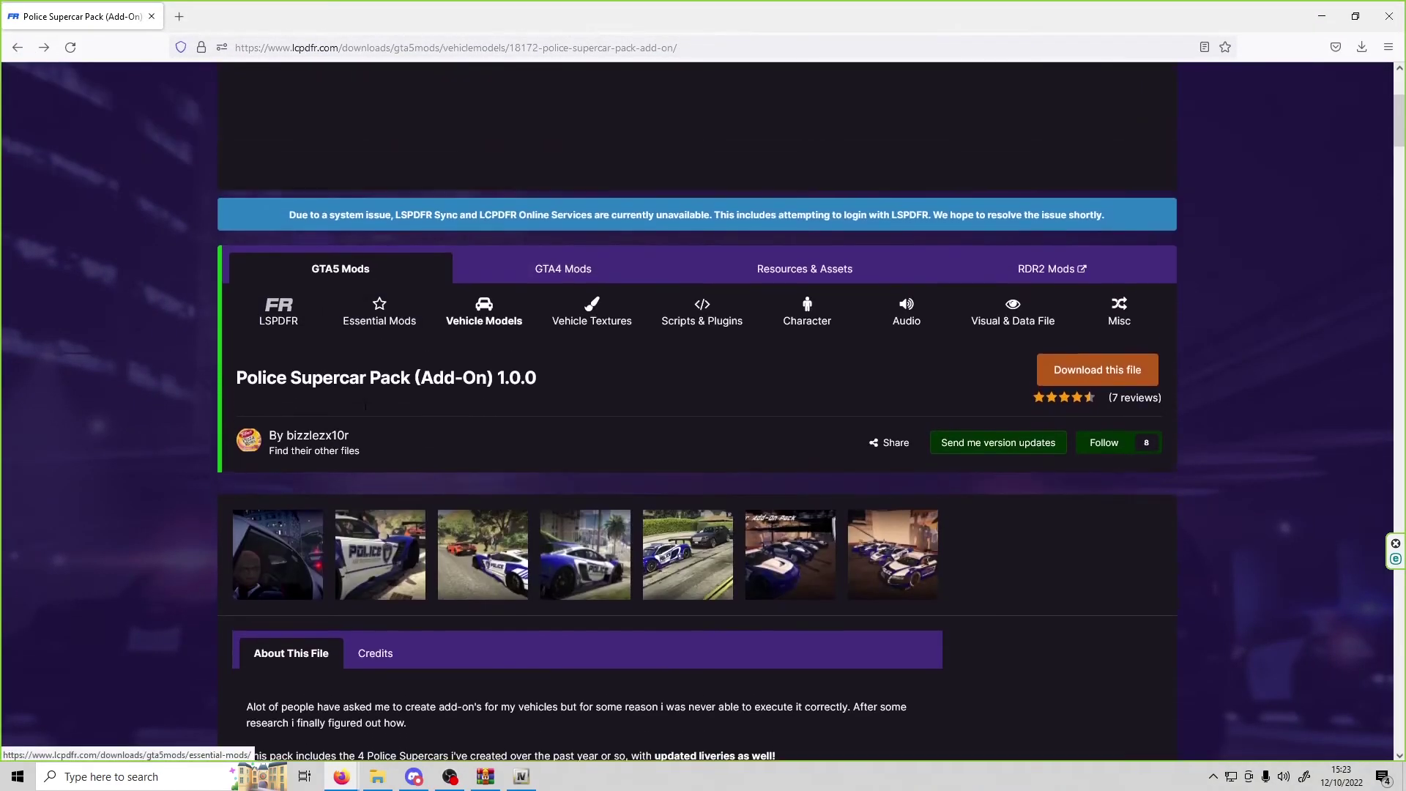
{"action": "left_click", "coordinate": [307, 589]}
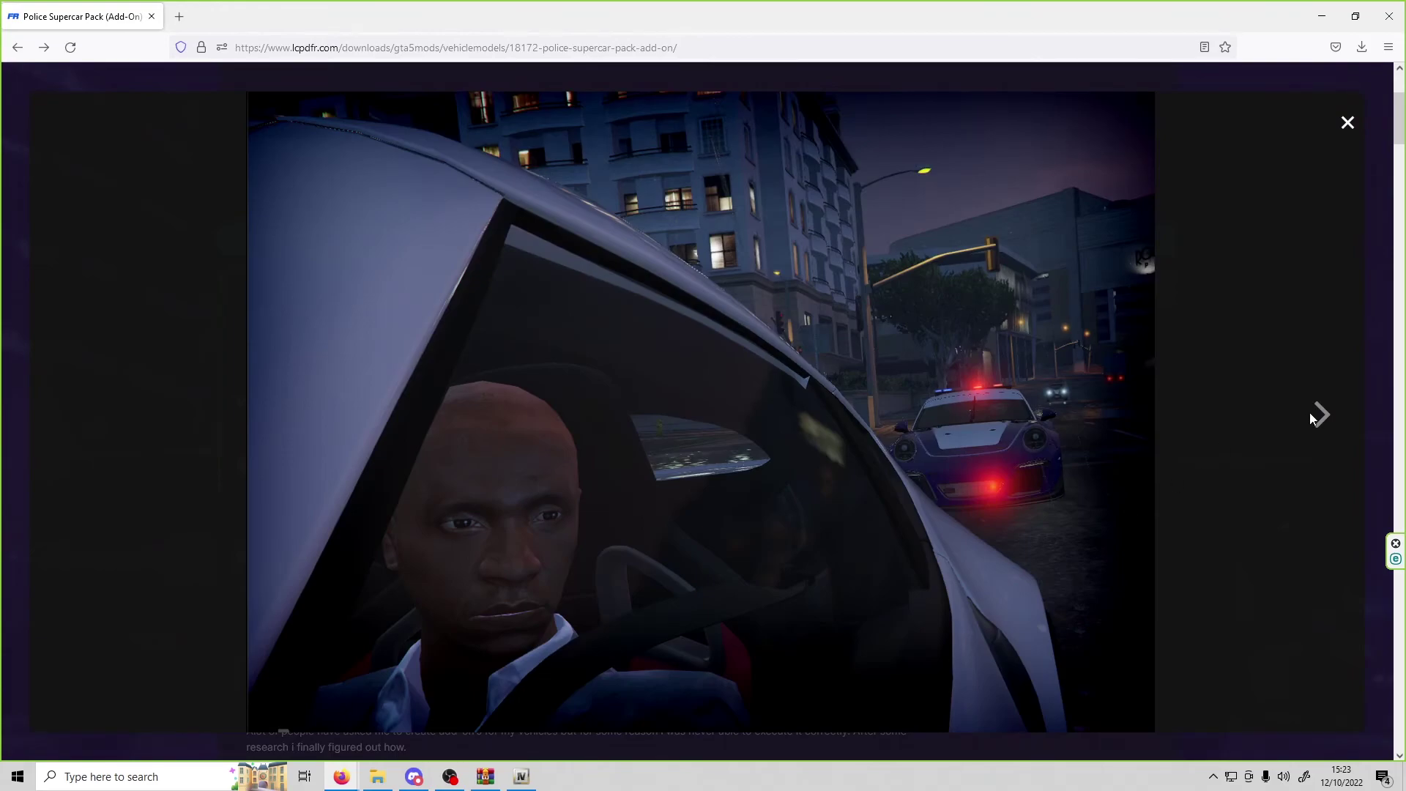
{"action": "left_click", "coordinate": [1318, 431]}
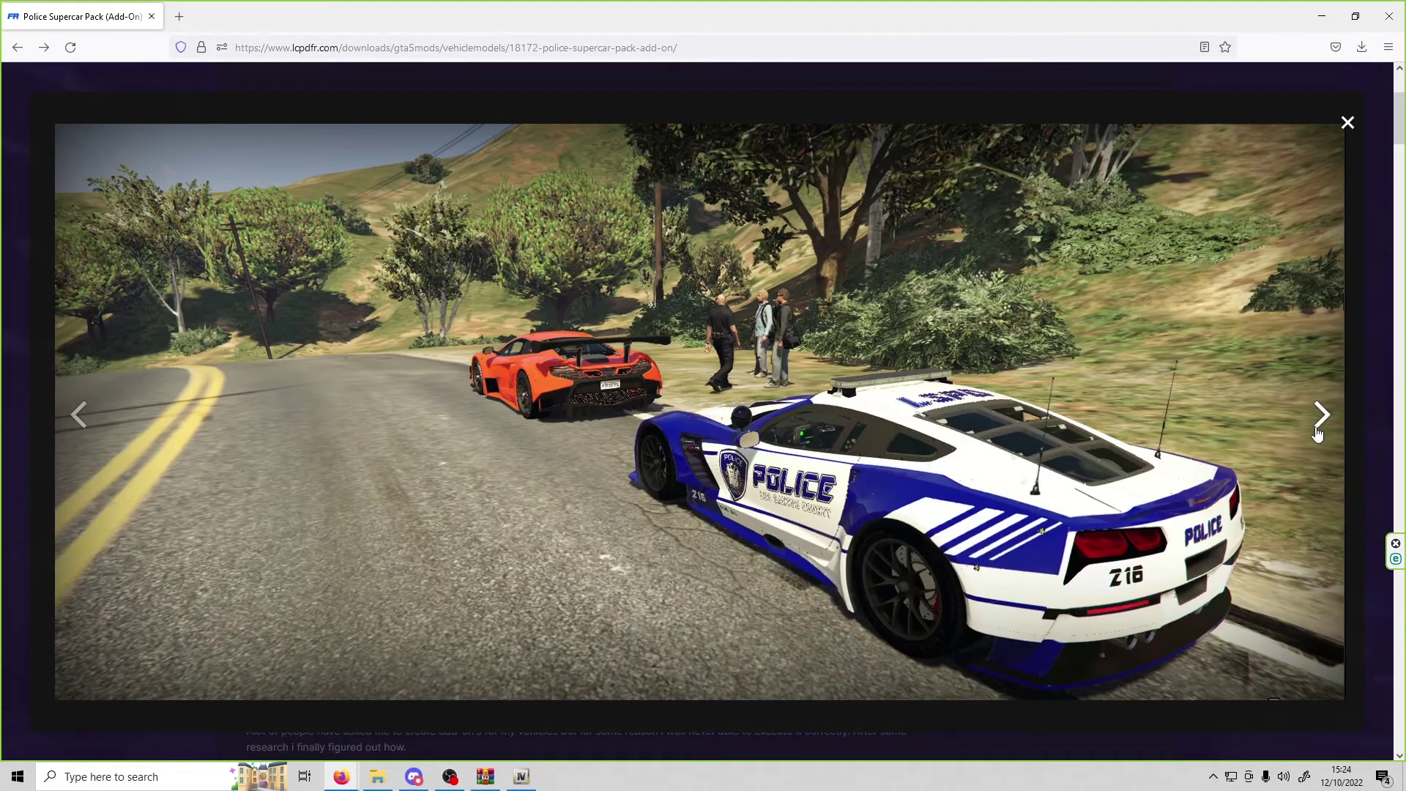
{"action": "left_click", "coordinate": [1319, 432]}
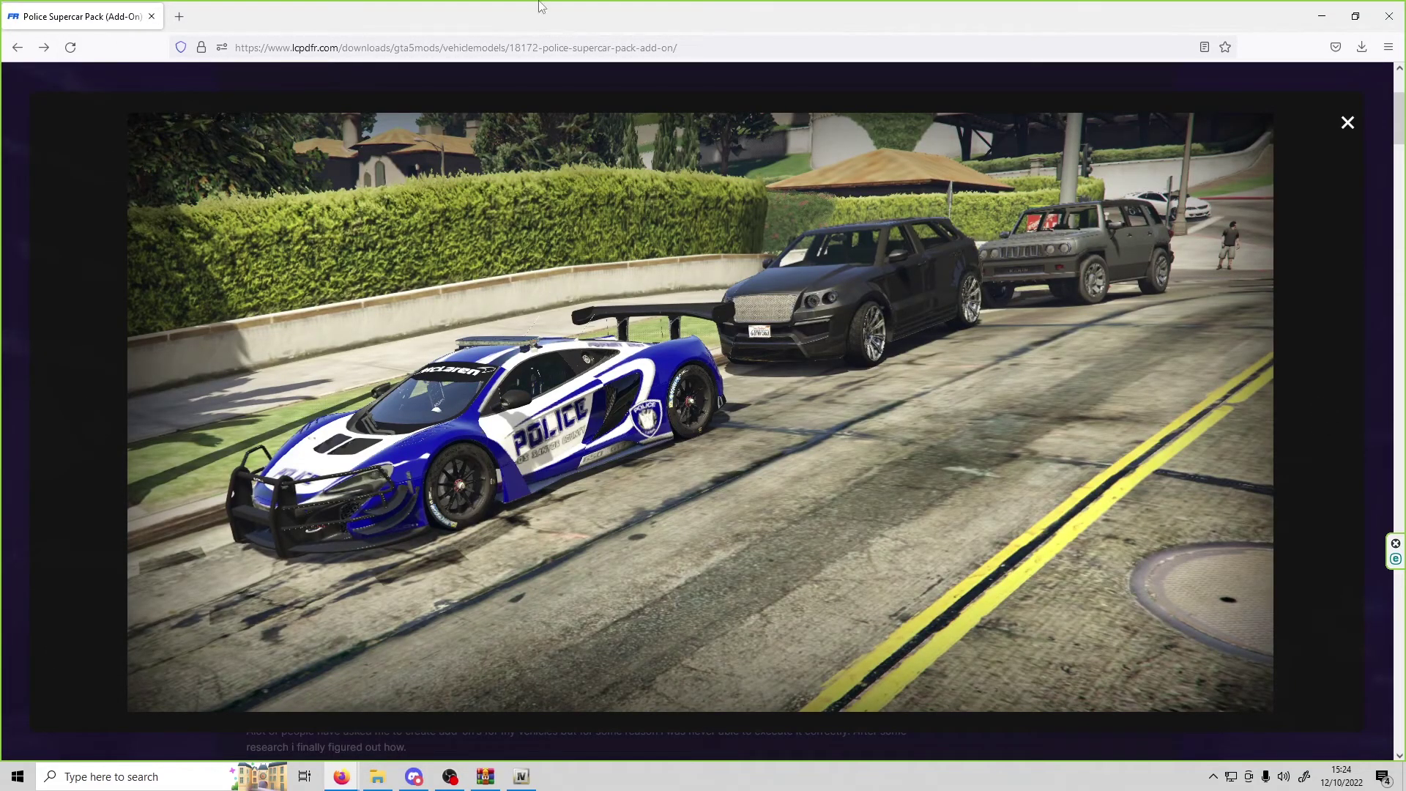
{"action": "left_click", "coordinate": [1321, 17]}
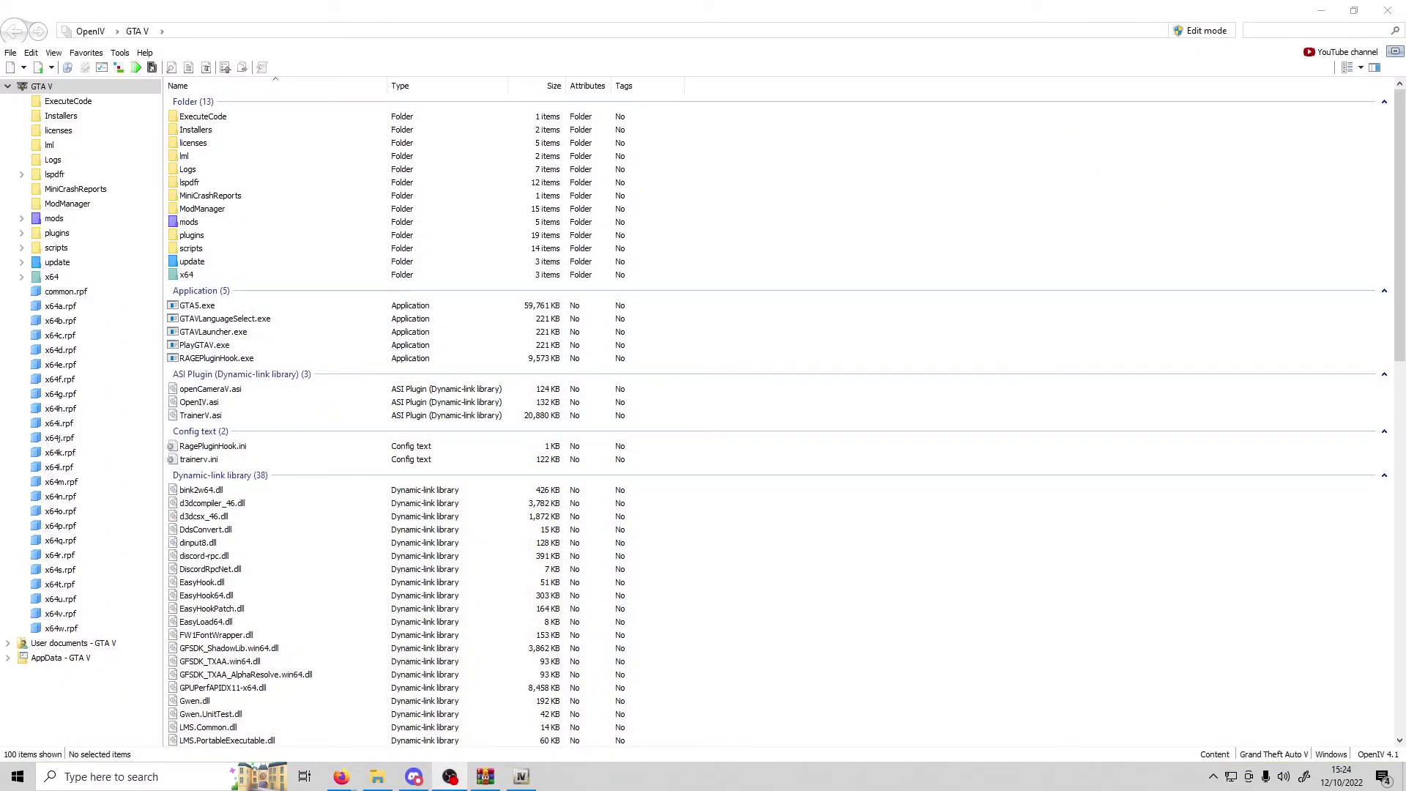
- Bring up the bizzlepolice(1).rar archive in WinRAR and arrange it side by side with OpenIV
{"action": "left_click", "coordinate": [486, 776]}
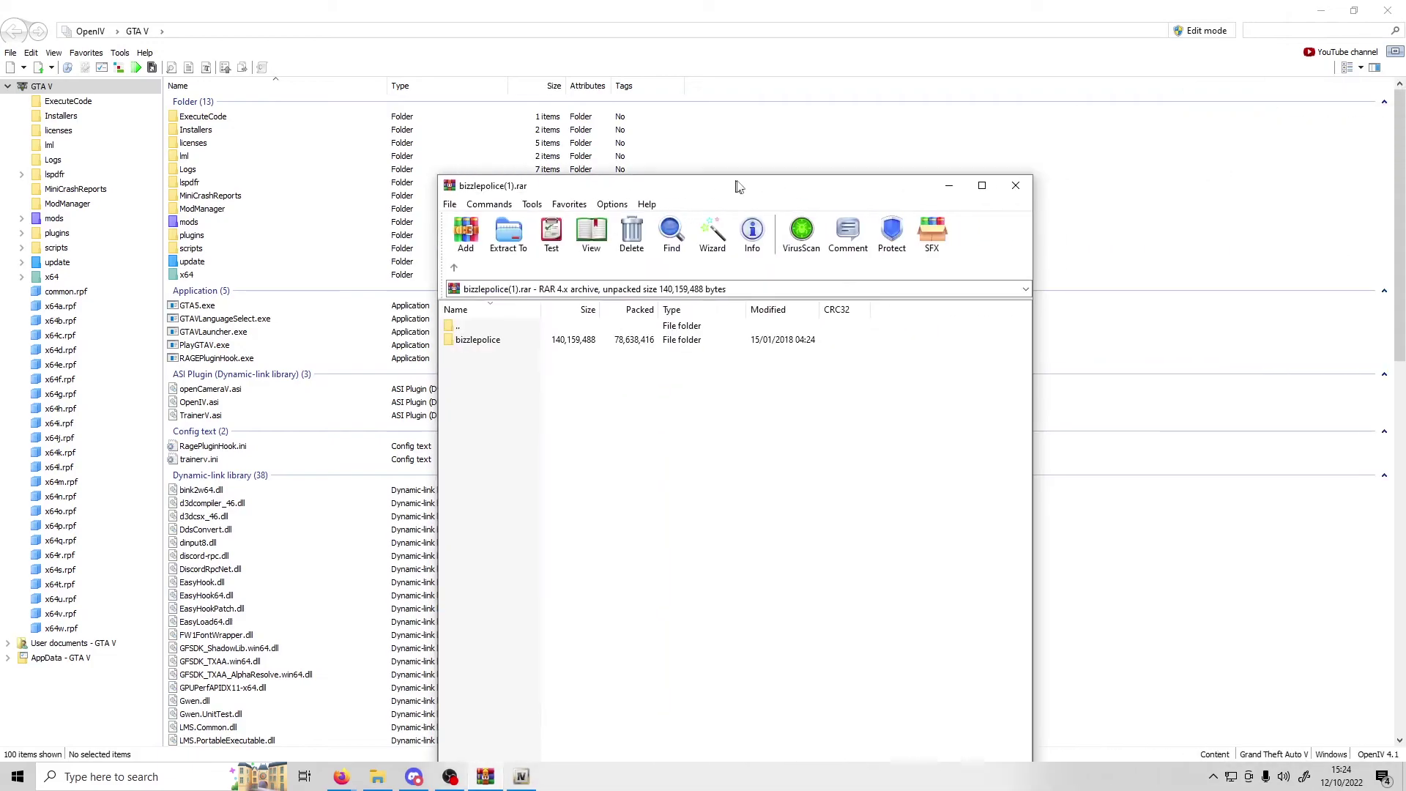
{"action": "left_click_drag", "start_coordinate": [974, 84], "coordinate": [709, 1]}
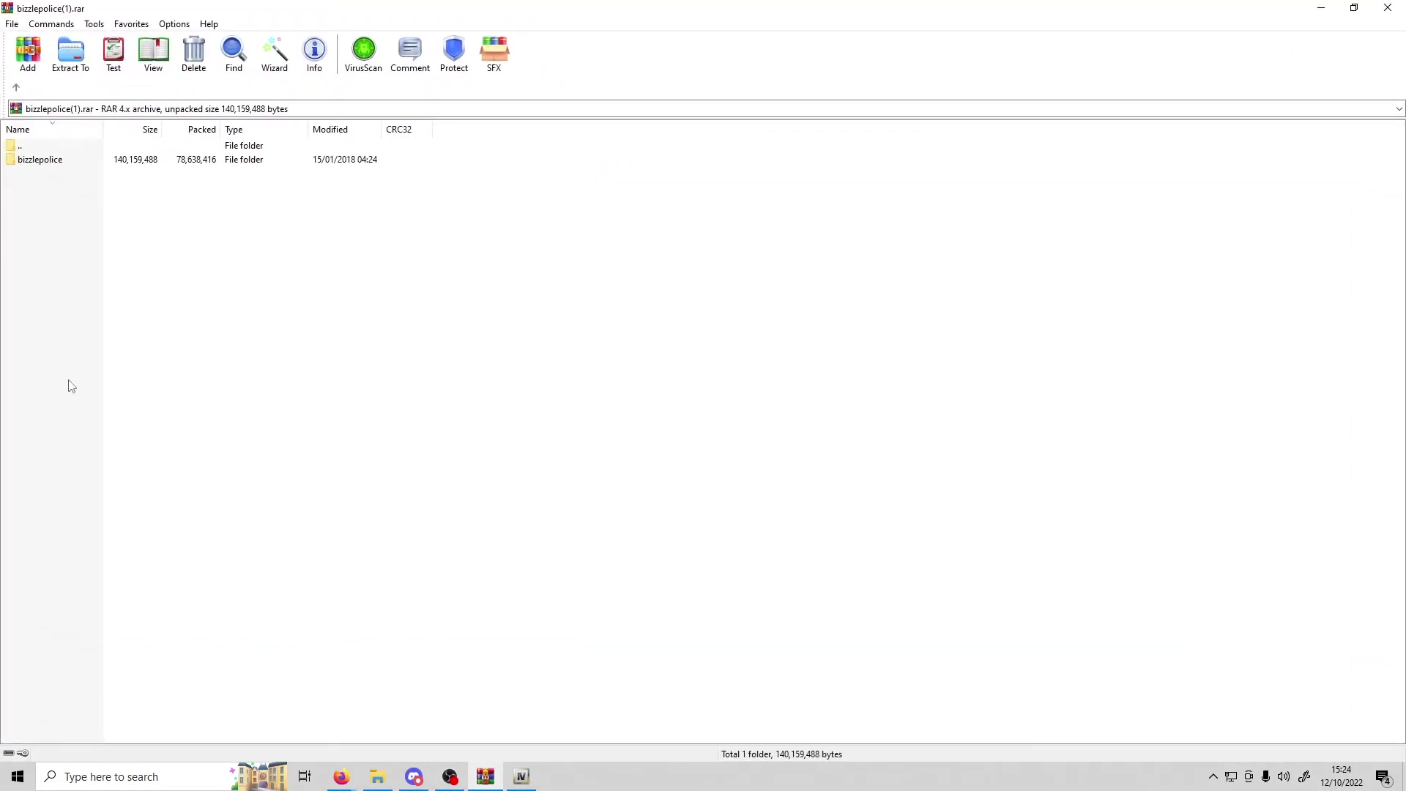
{"action": "left_click_drag", "start_coordinate": [49, 346], "coordinate": [41, 155]}
{"action": "left_click", "coordinate": [124, 359]}
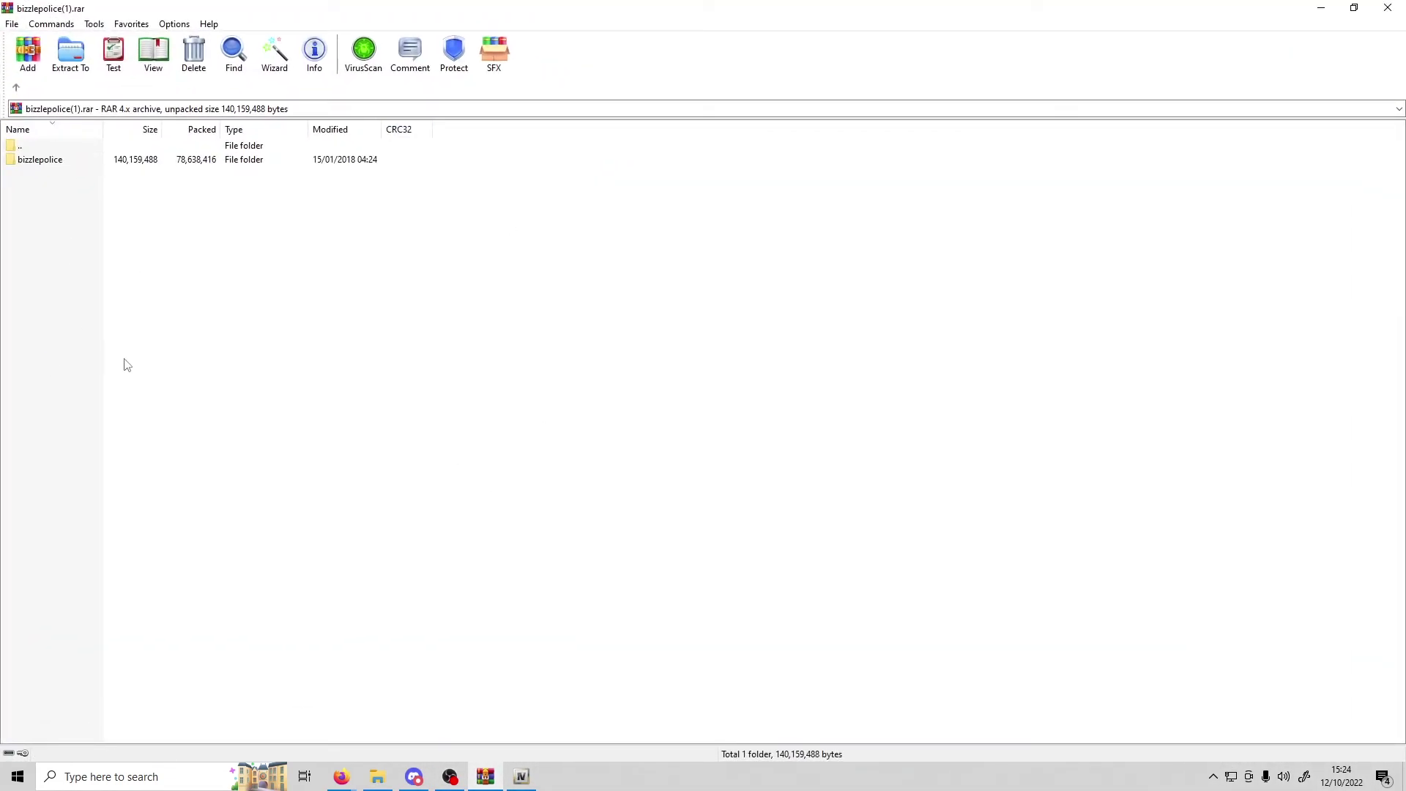
{"action": "left_click", "coordinate": [533, 779]}
{"action": "left_click_drag", "start_coordinate": [615, 19], "coordinate": [1, 161]}
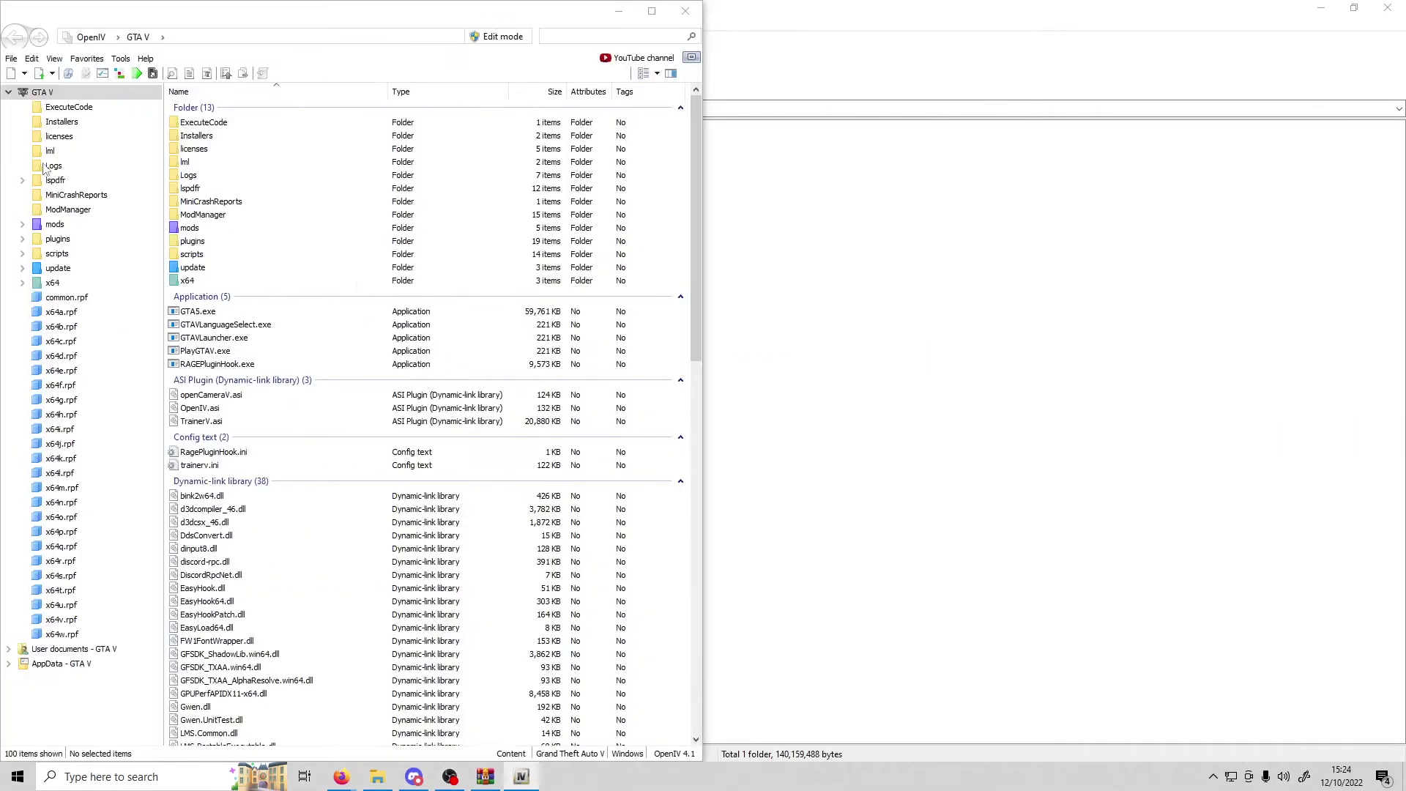
{"action": "left_click", "coordinate": [1021, 142]}
{"action": "left_click_drag", "start_coordinate": [955, 567], "coordinate": [817, 146]}
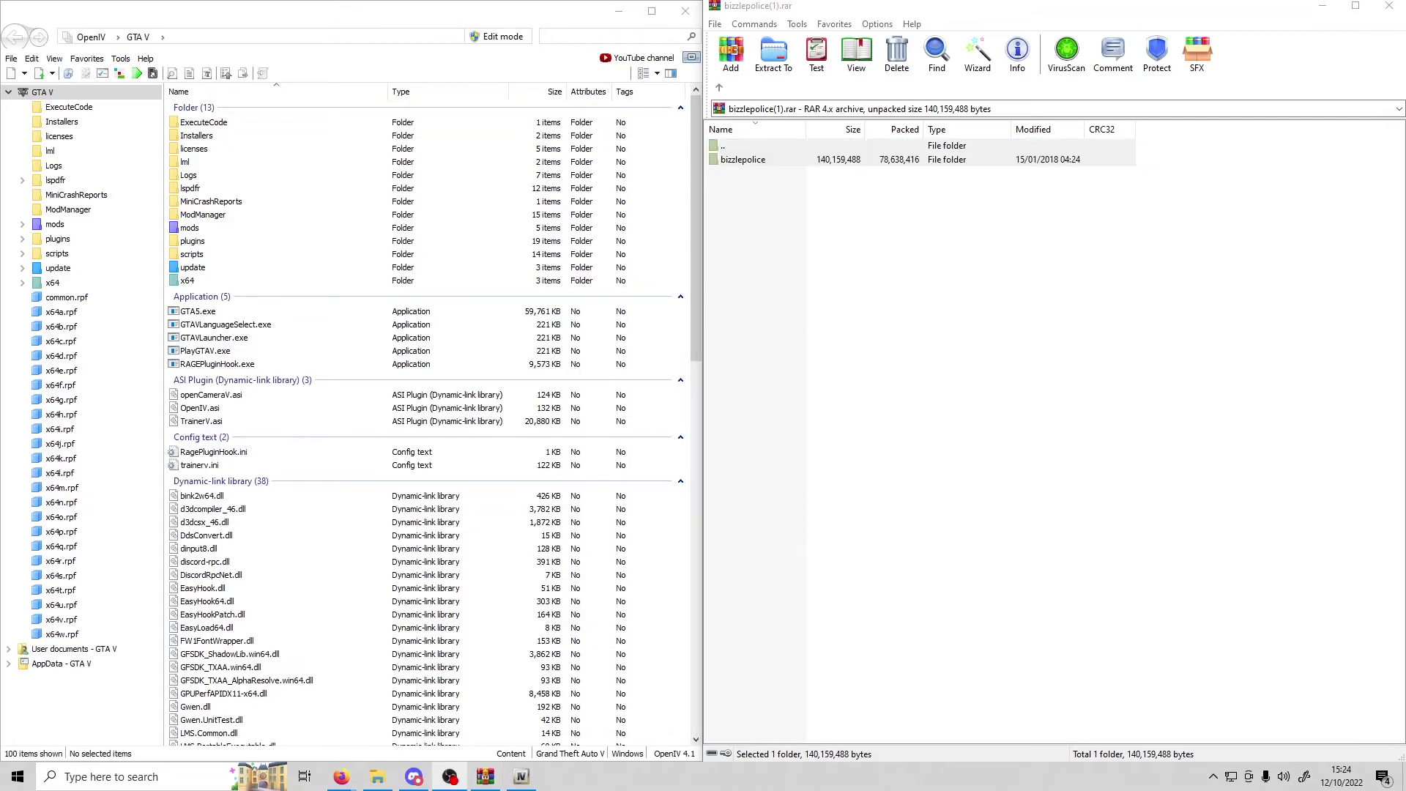
- Open the mods/update/x64/dlcpacks folder in OpenIV
{"action": "double_click", "coordinate": [197, 227]}
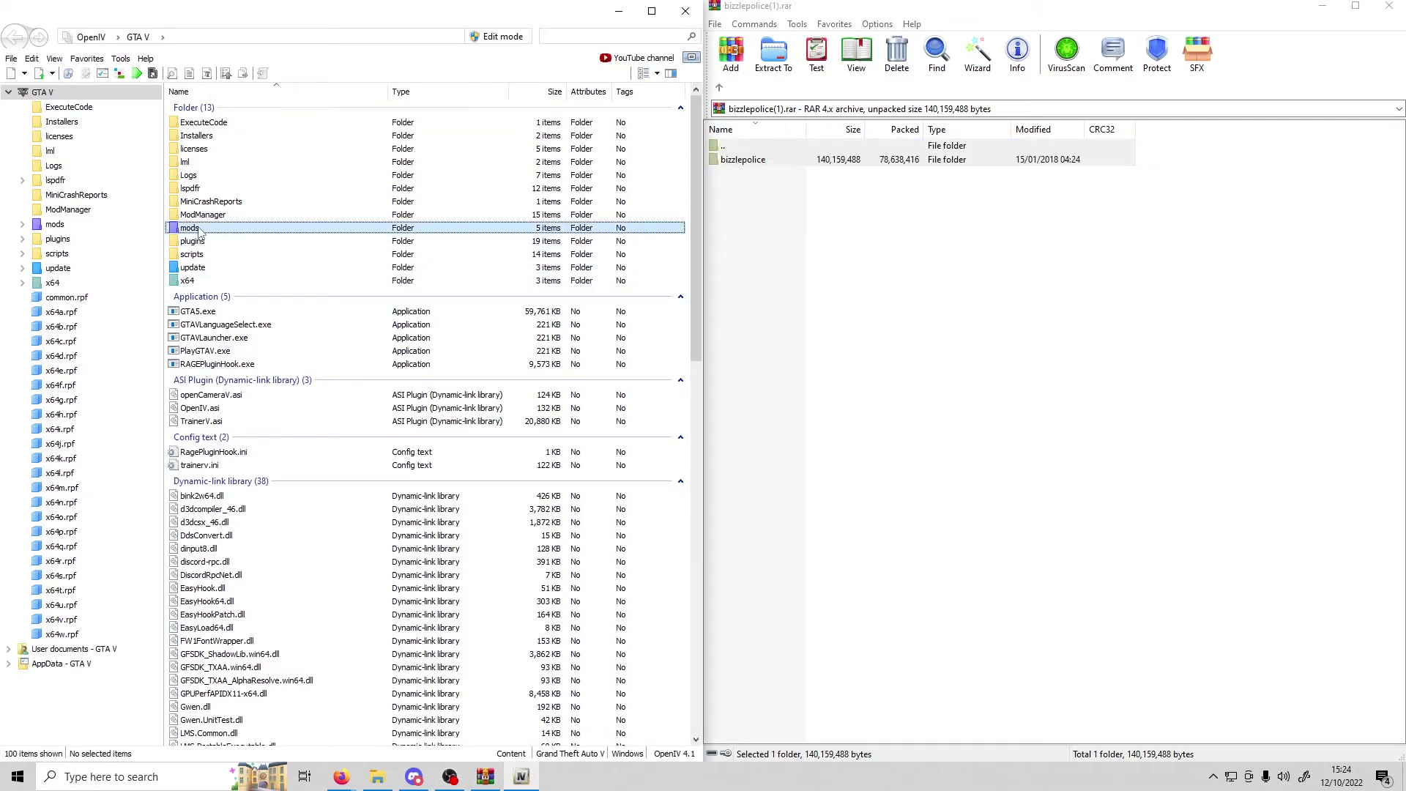
{"action": "double_click", "coordinate": [233, 124]}
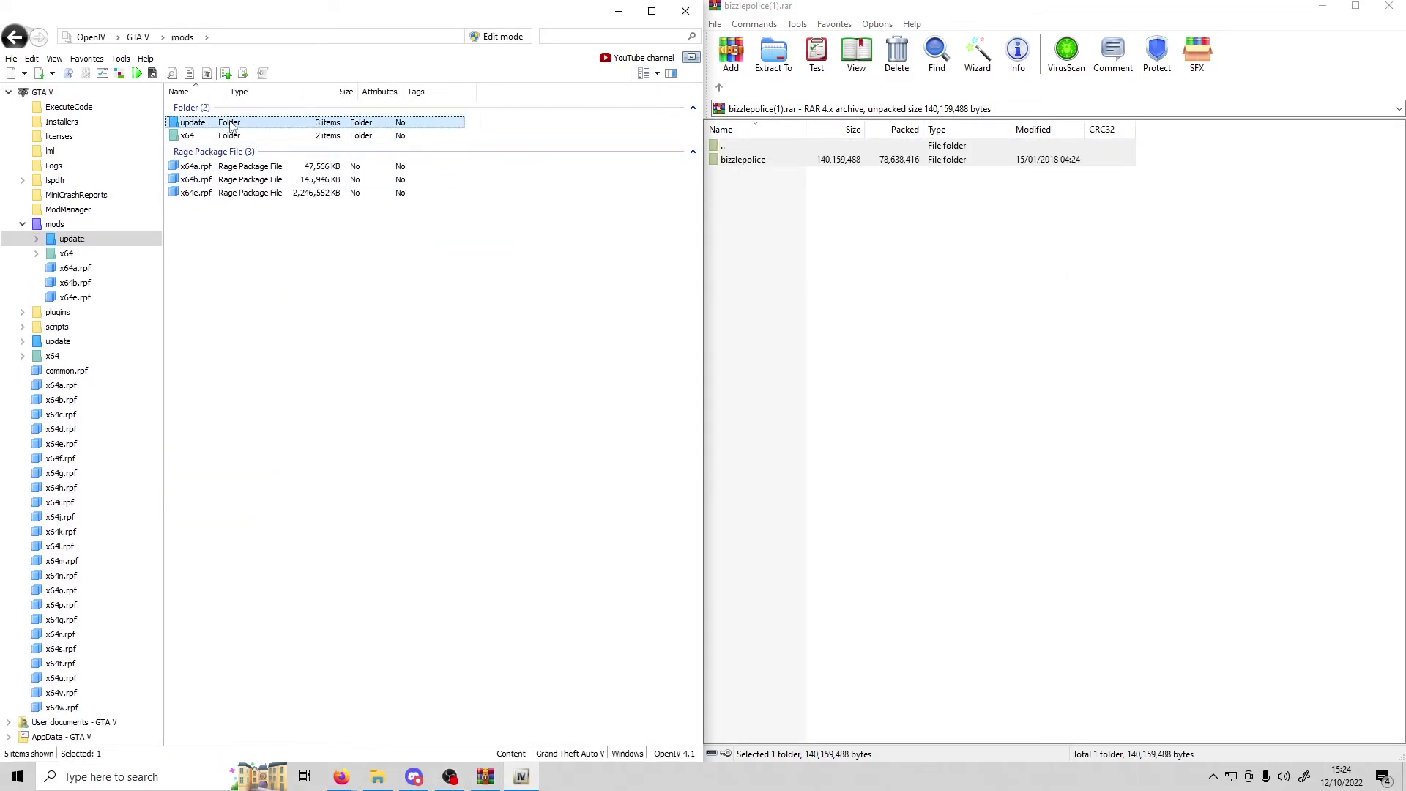
{"action": "double_click", "coordinate": [233, 123]}
{"action": "left_click", "coordinate": [199, 136]}
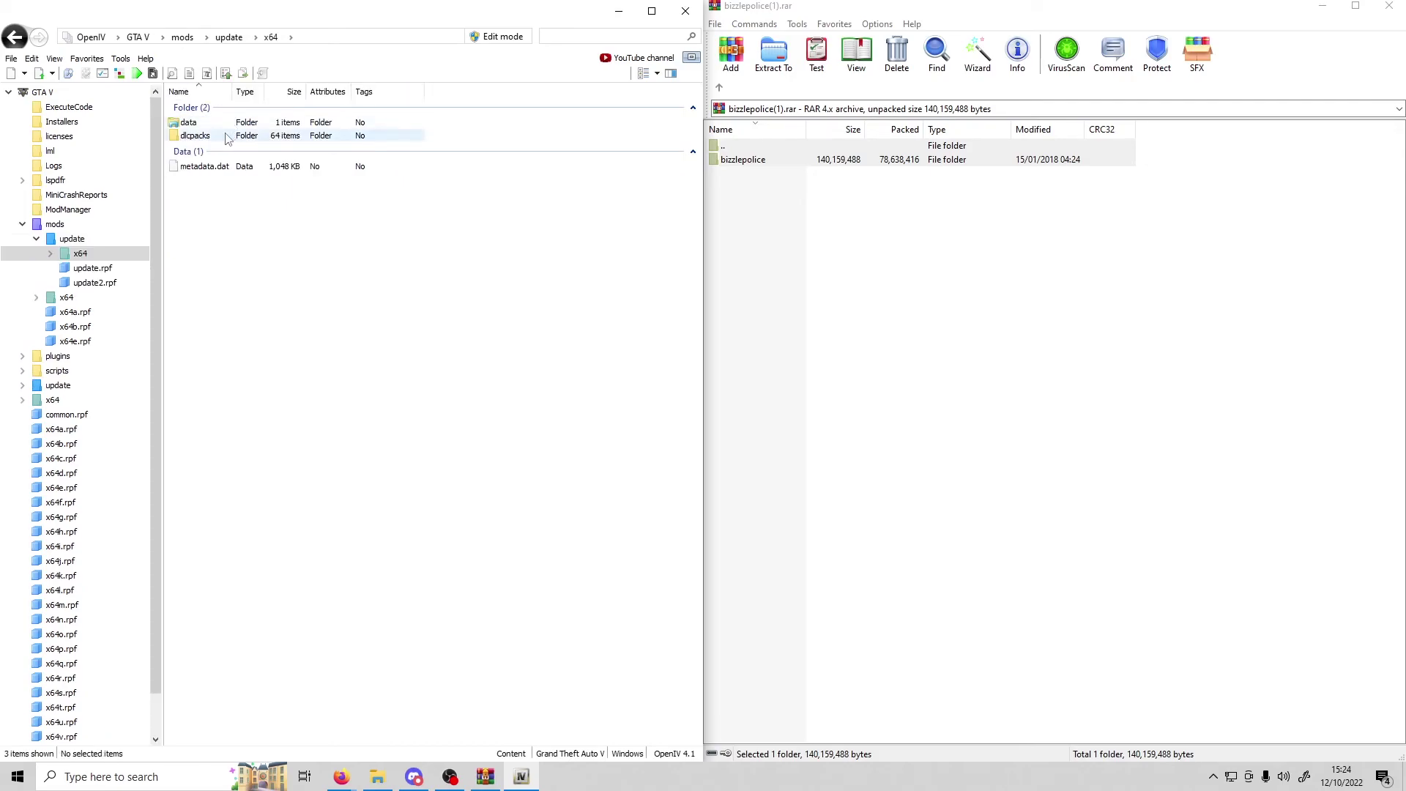
{"action": "double_click", "coordinate": [199, 138]}
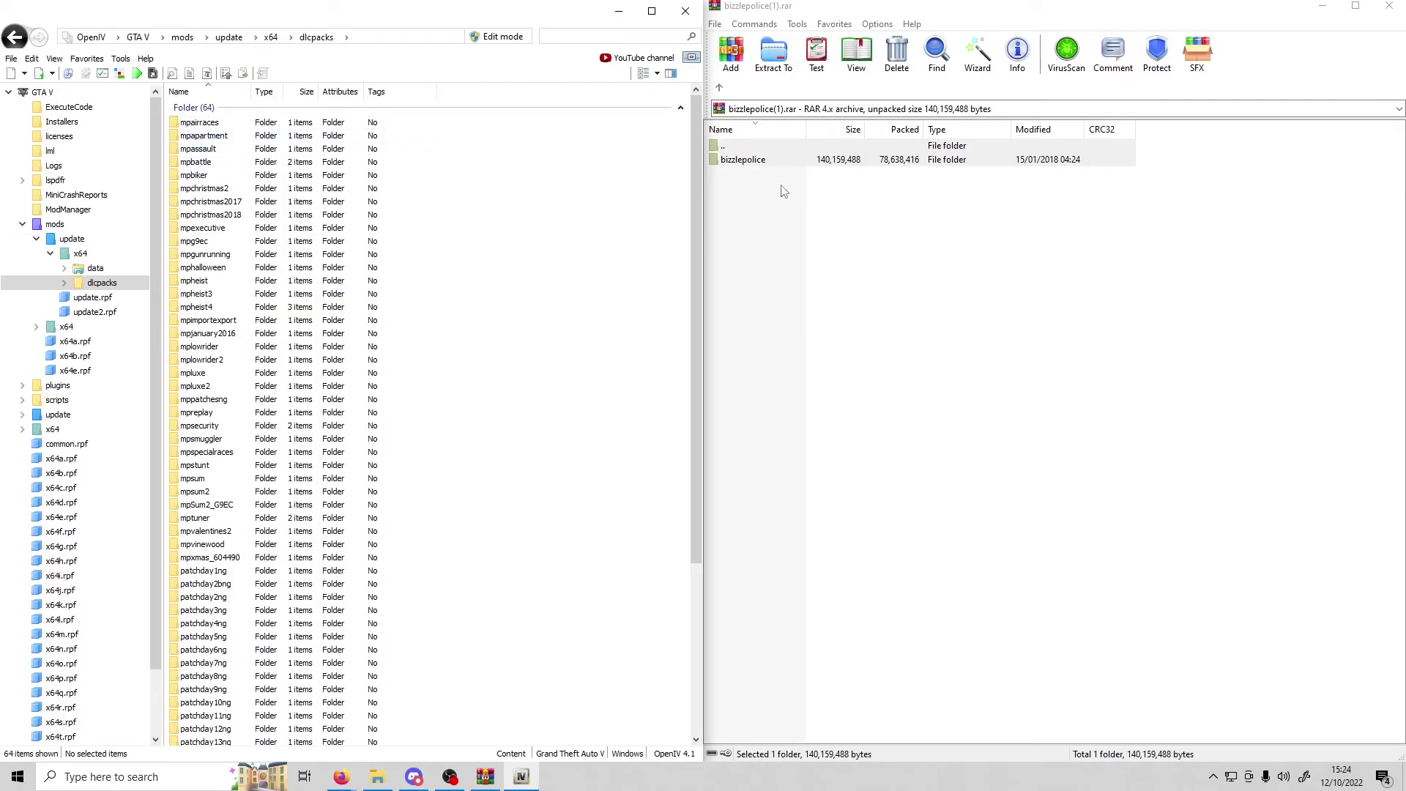
- Enable edit mode in OpenIV and copy the bizzlepolice folder from the archive into dlcpacks
{"action": "left_click", "coordinate": [738, 185]}
{"action": "left_click", "coordinate": [736, 168]}
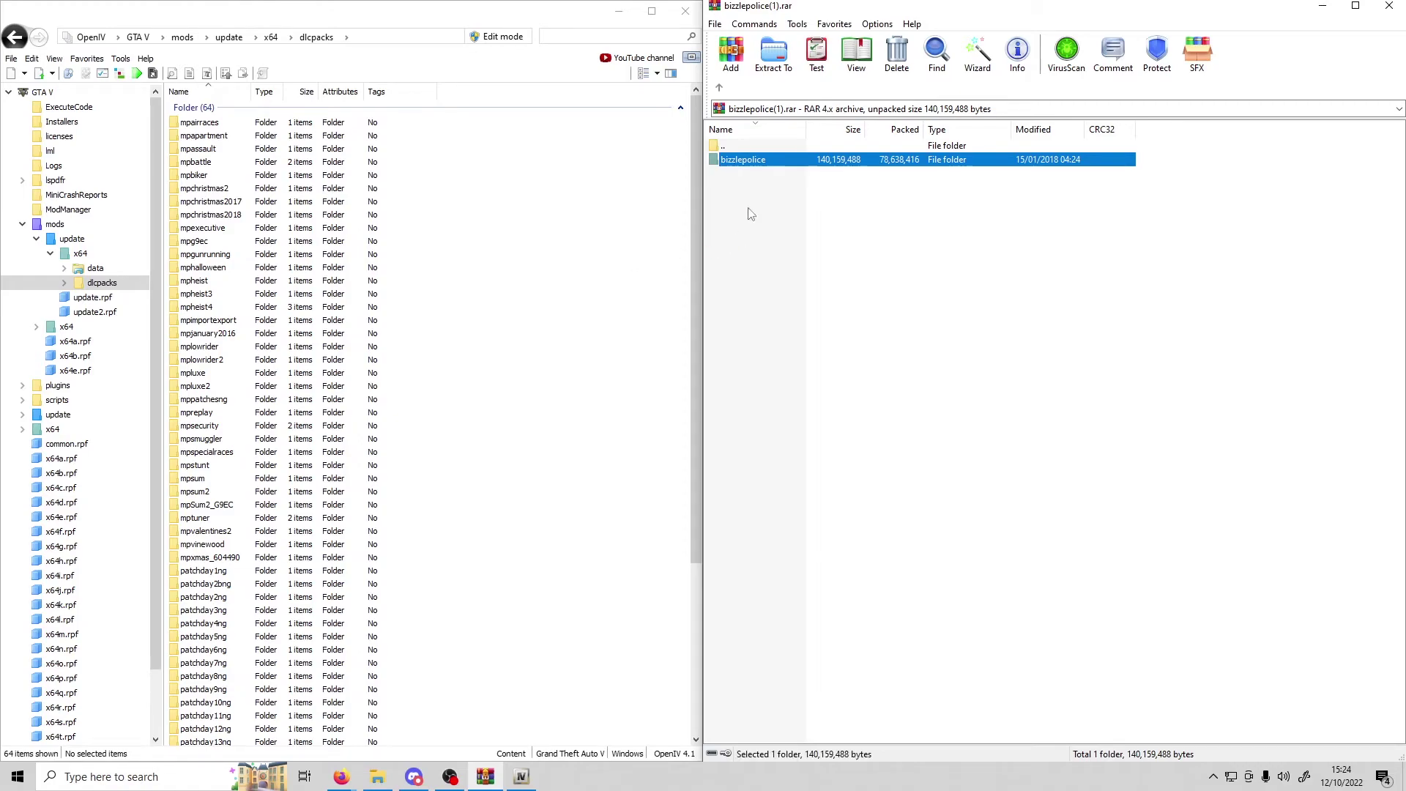
{"action": "left_click", "coordinate": [476, 33]}
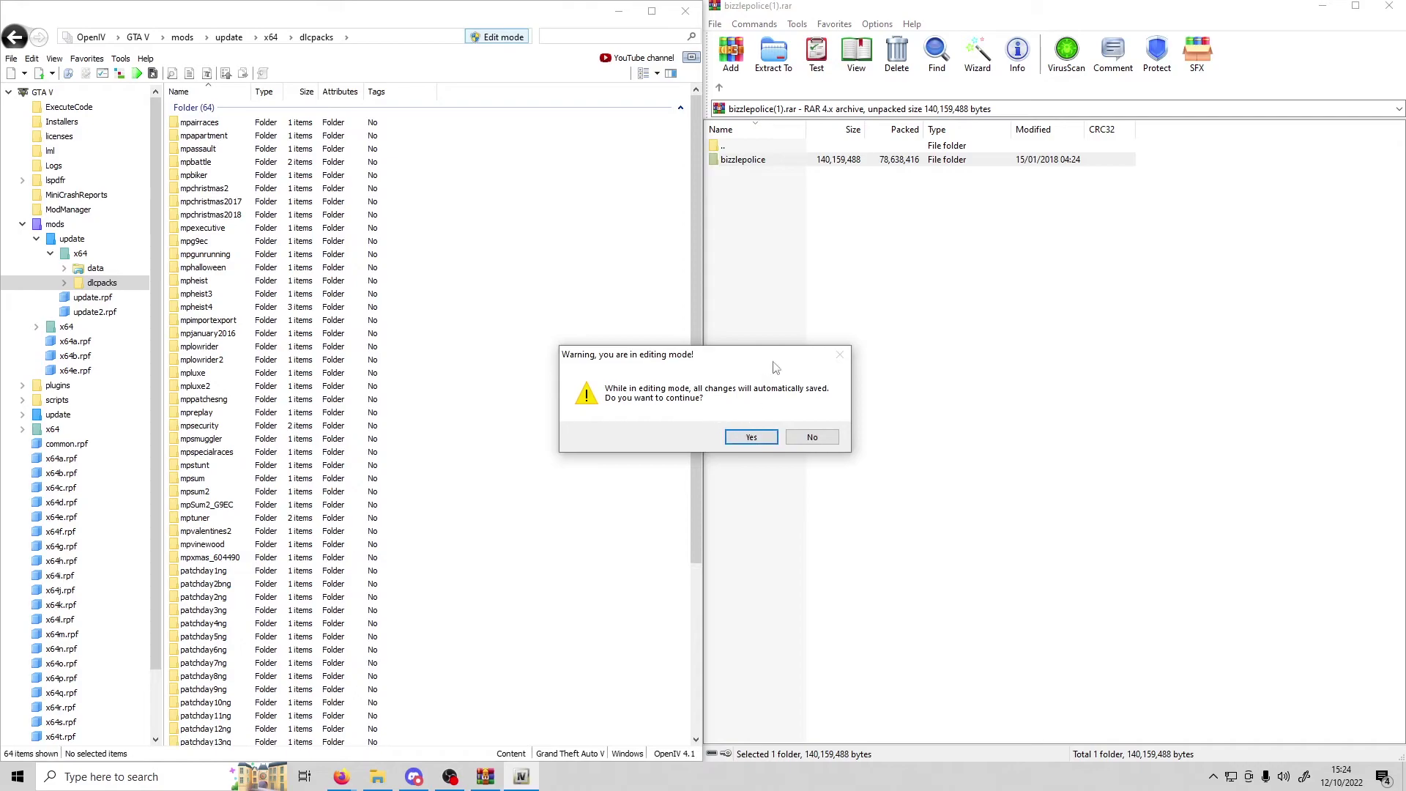
{"action": "left_click", "coordinate": [769, 441]}
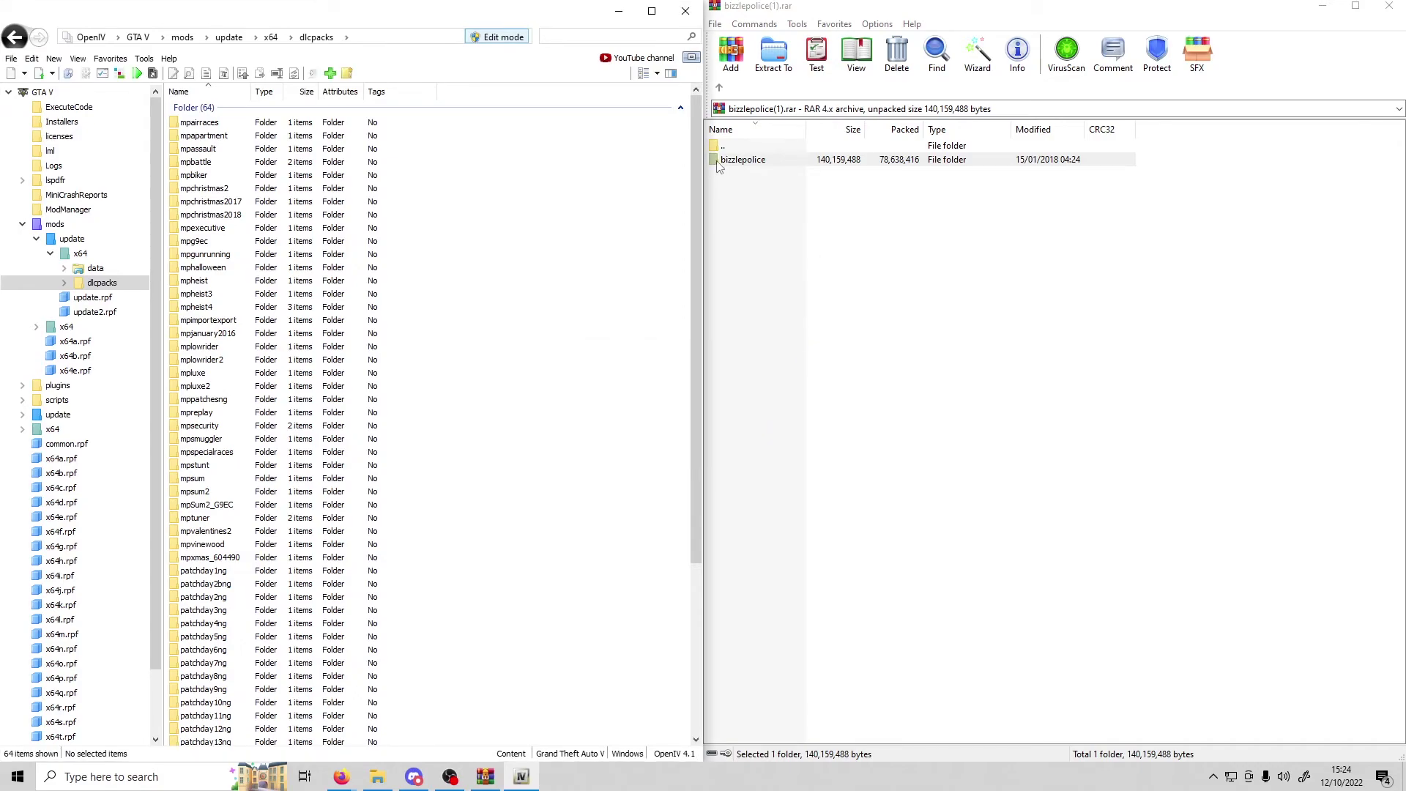
{"action": "left_click_drag", "start_coordinate": [717, 165], "coordinate": [597, 294]}
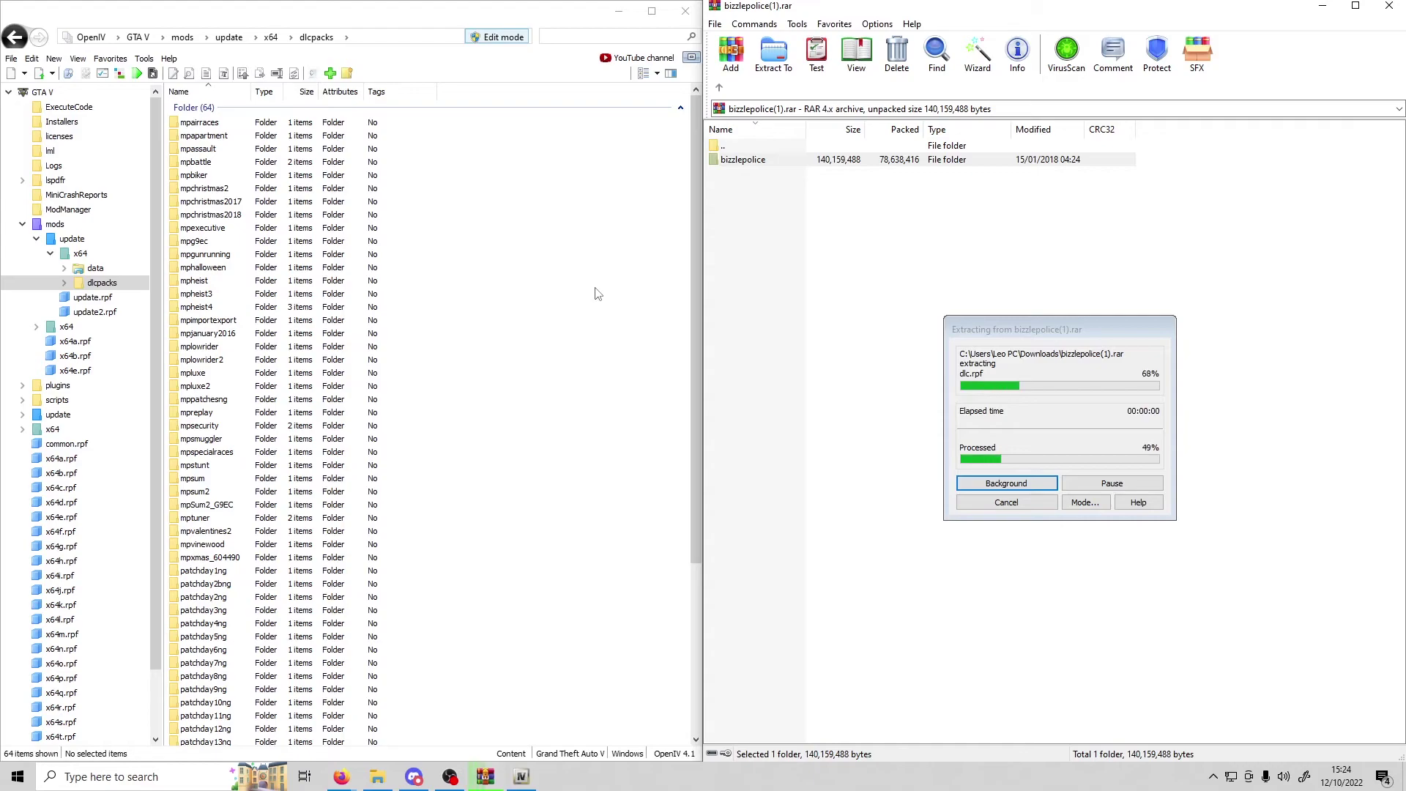
{"action": "scroll", "coordinate": [257, 396], "scroll_direction": "down", "scroll_amount": 6}
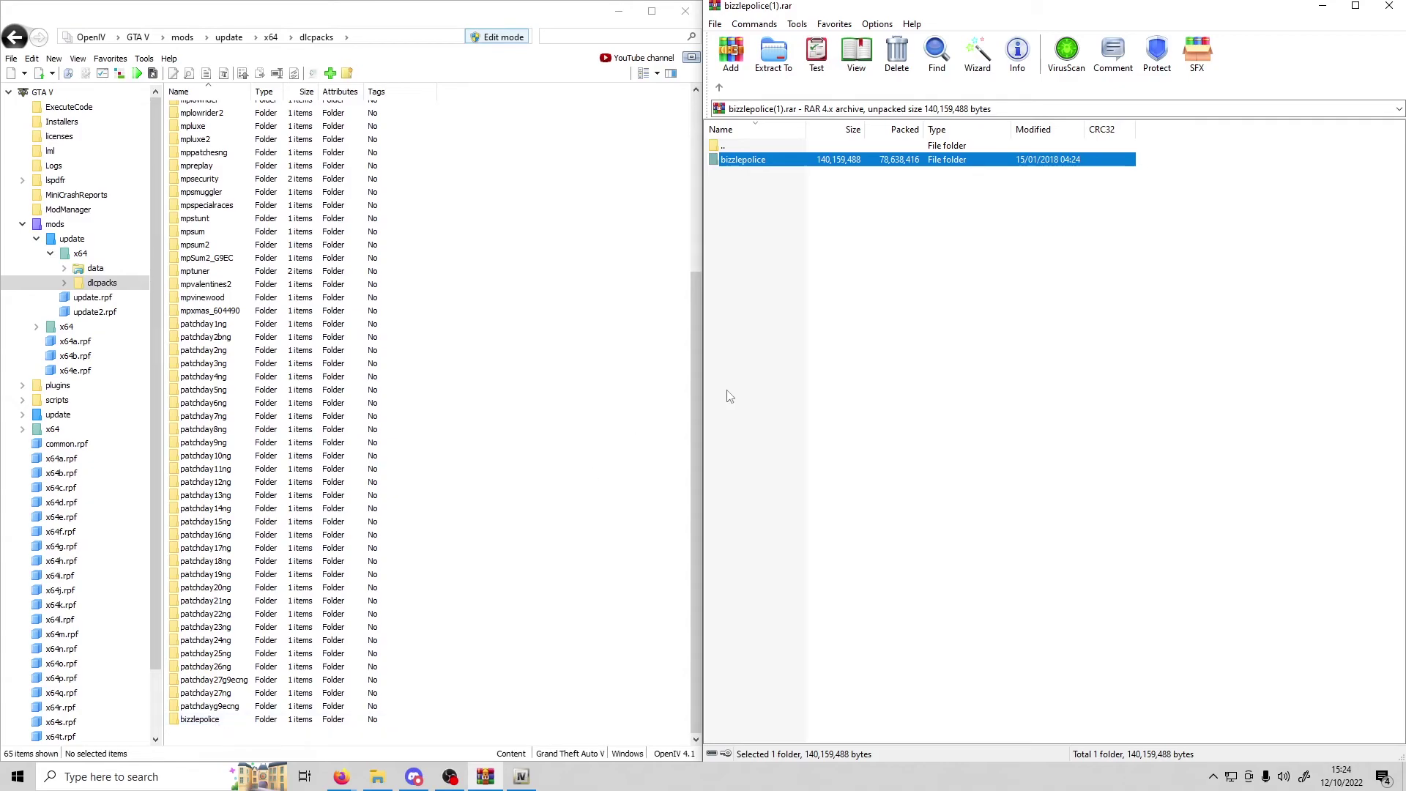
{"action": "scroll", "coordinate": [585, 225], "scroll_direction": "up", "scroll_amount": 6}
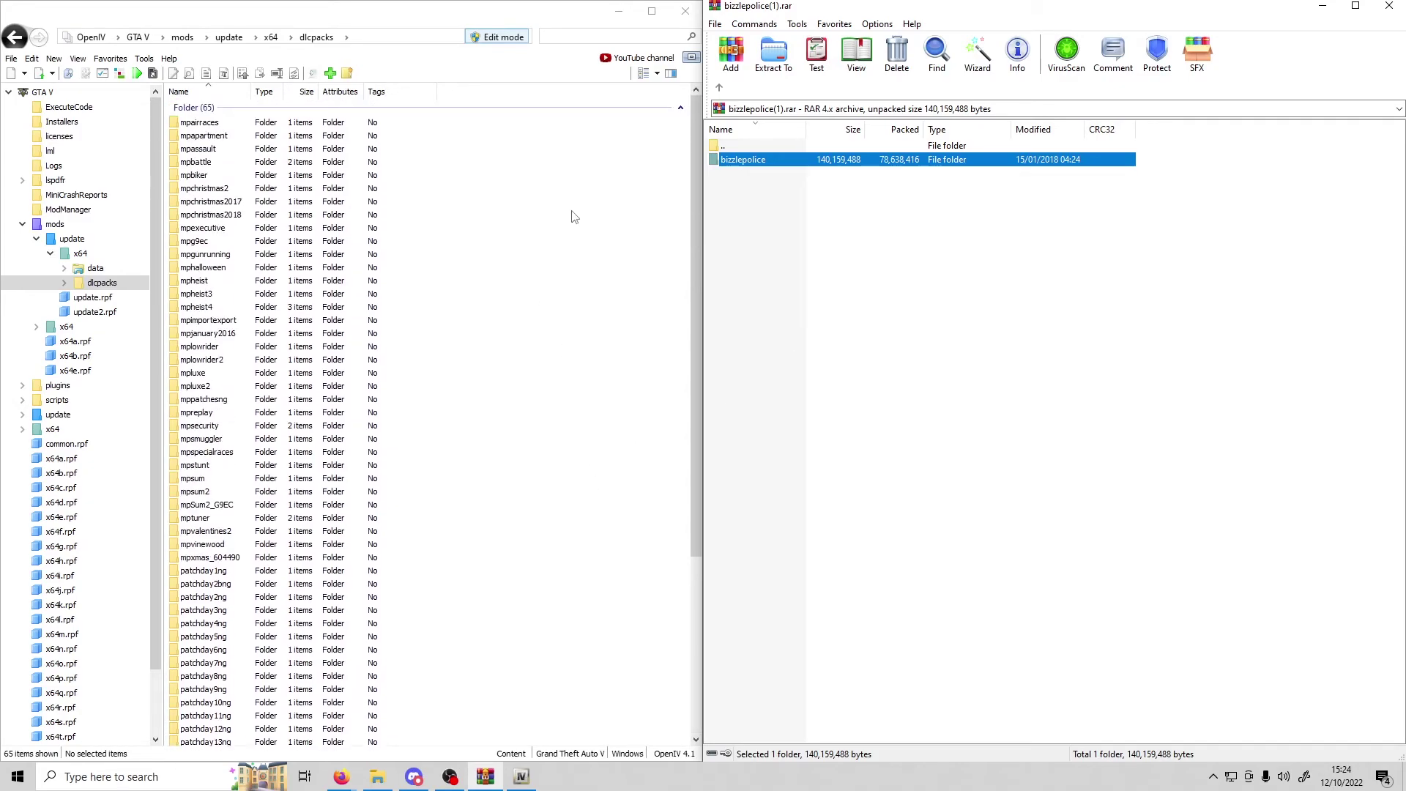
- Go back to the mods folder and open update/update.rpf/common/data
{"action": "left_click", "coordinate": [182, 37]}
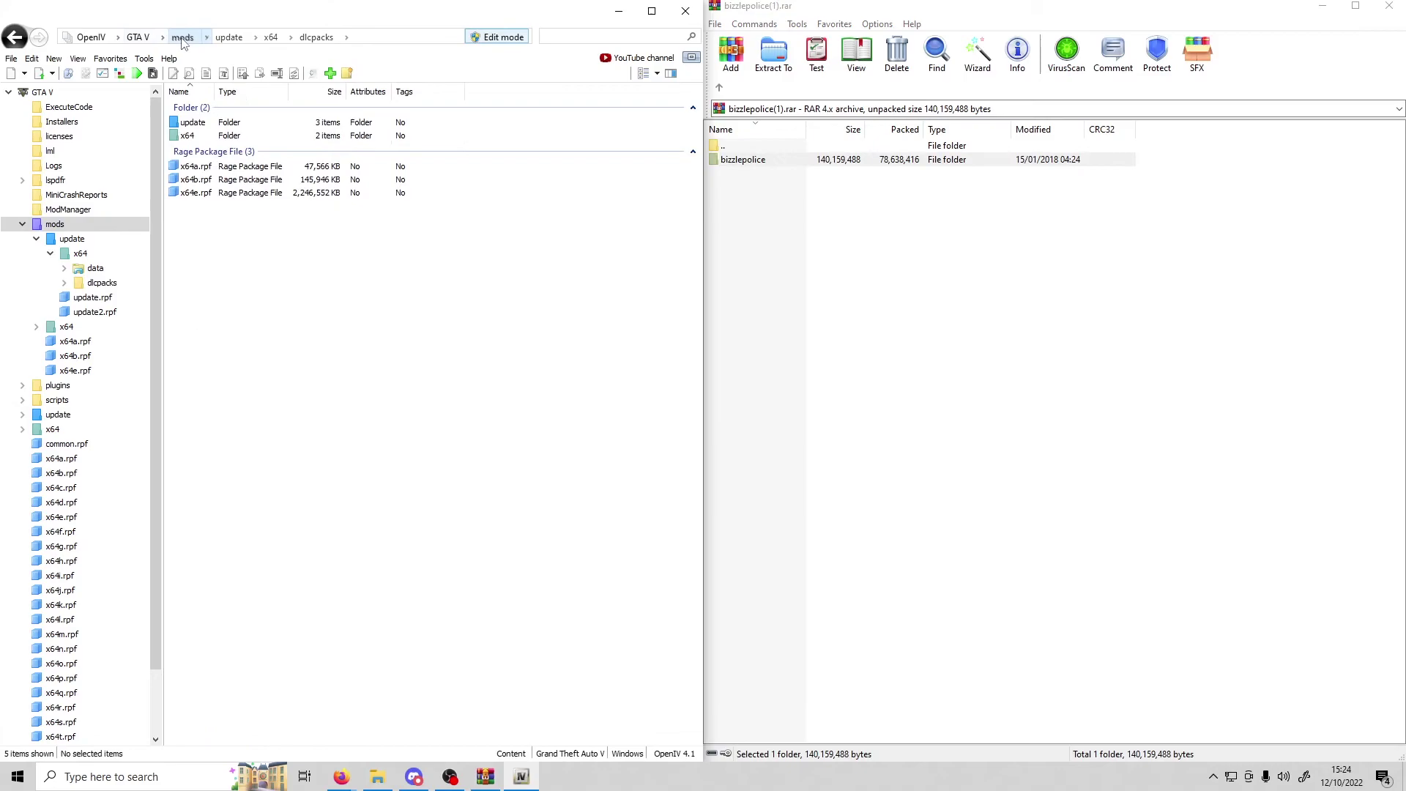
{"action": "double_click", "coordinate": [193, 123]}
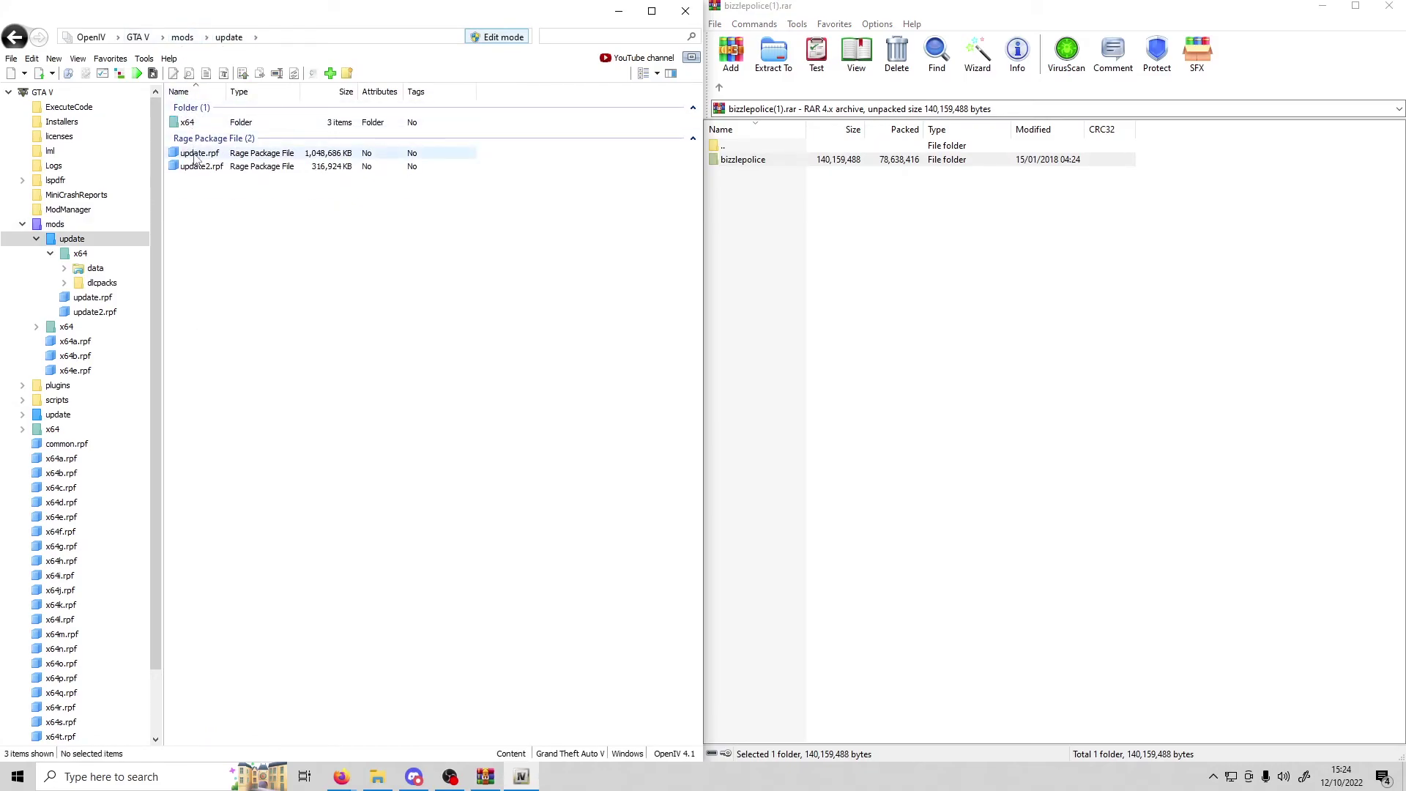
{"action": "double_click", "coordinate": [195, 155]}
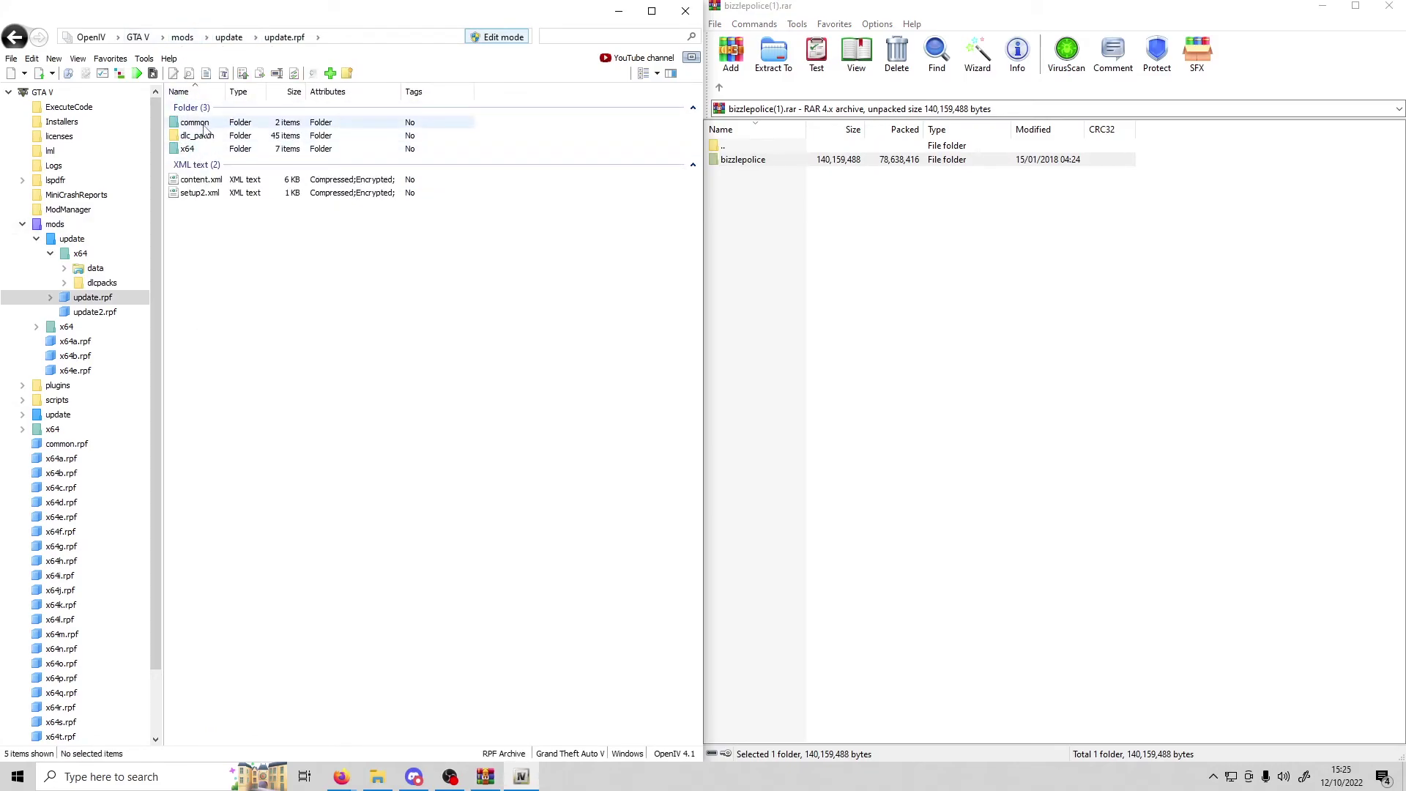
{"action": "double_click", "coordinate": [204, 126]}
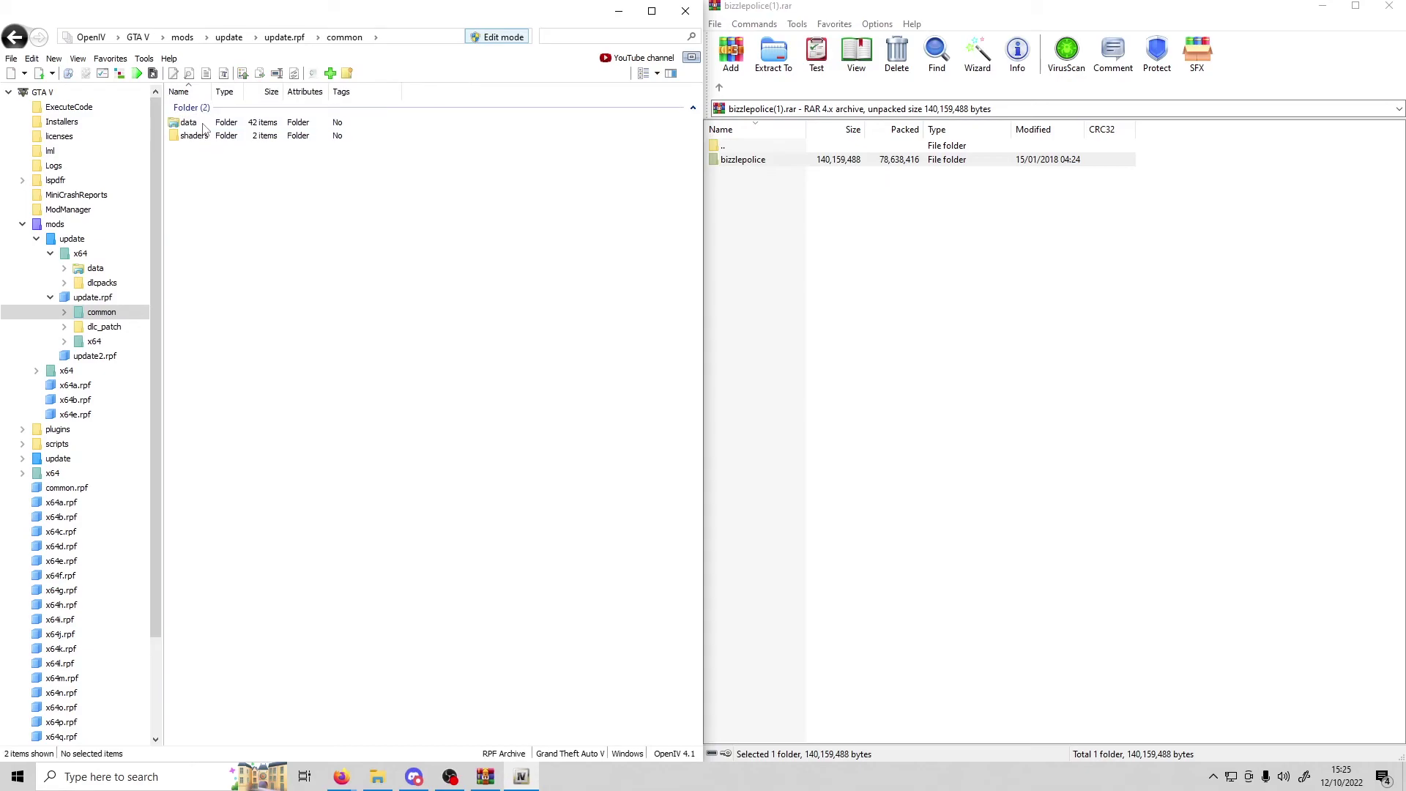
{"action": "double_click", "coordinate": [205, 126]}
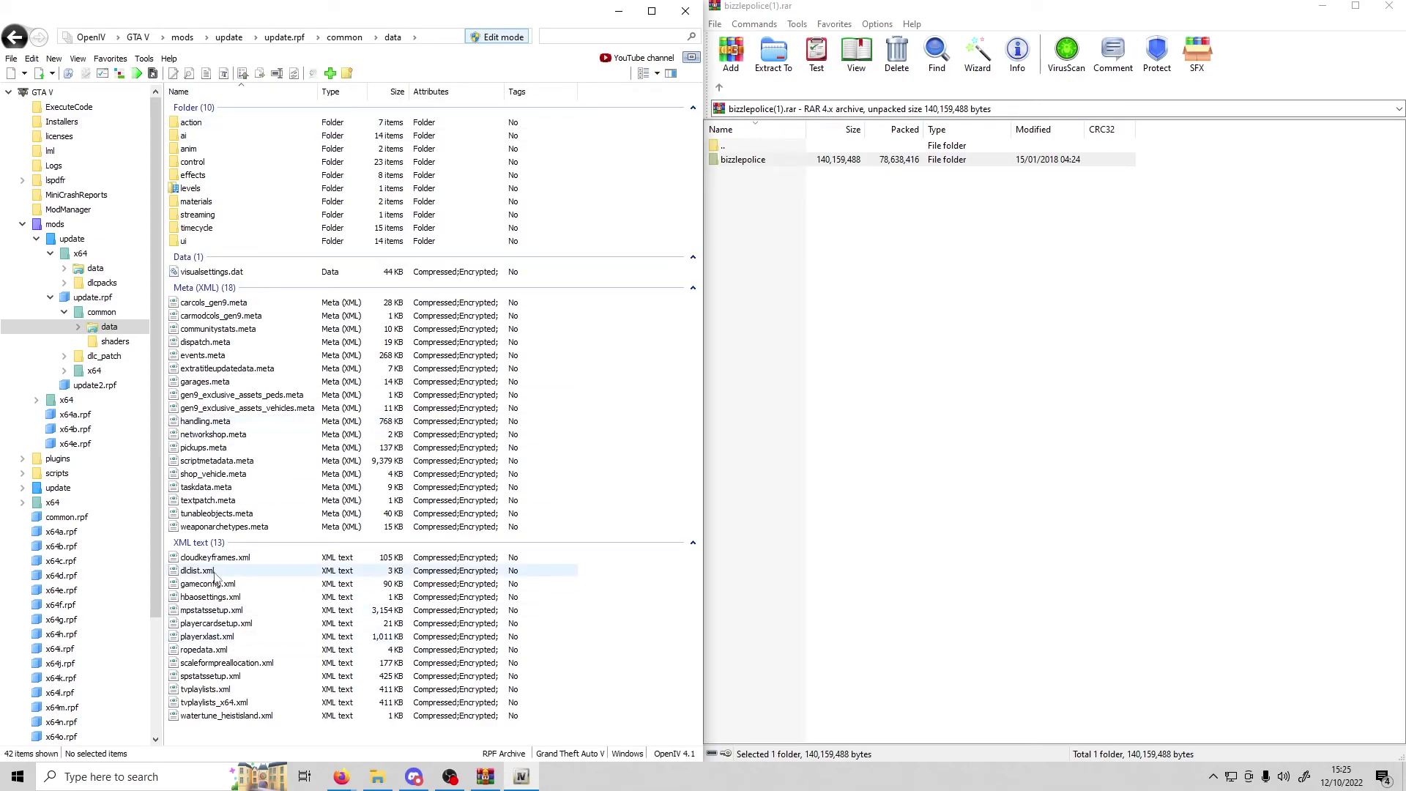
- Compare the actions offered for dlclist.xml with edit mode on and off, and turn edit mode back on
{"action": "left_click", "coordinate": [192, 572]}
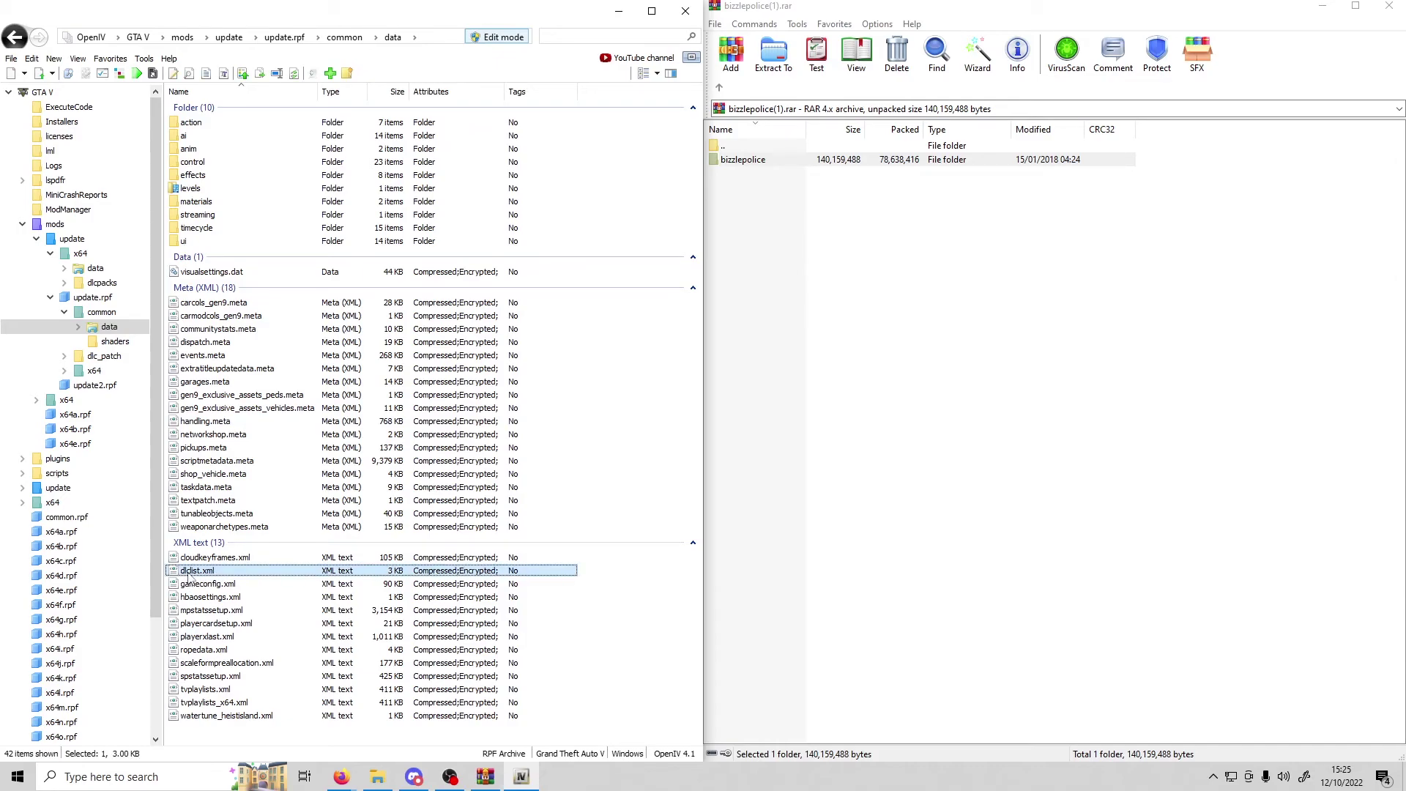
{"action": "right_click", "coordinate": [189, 577]}
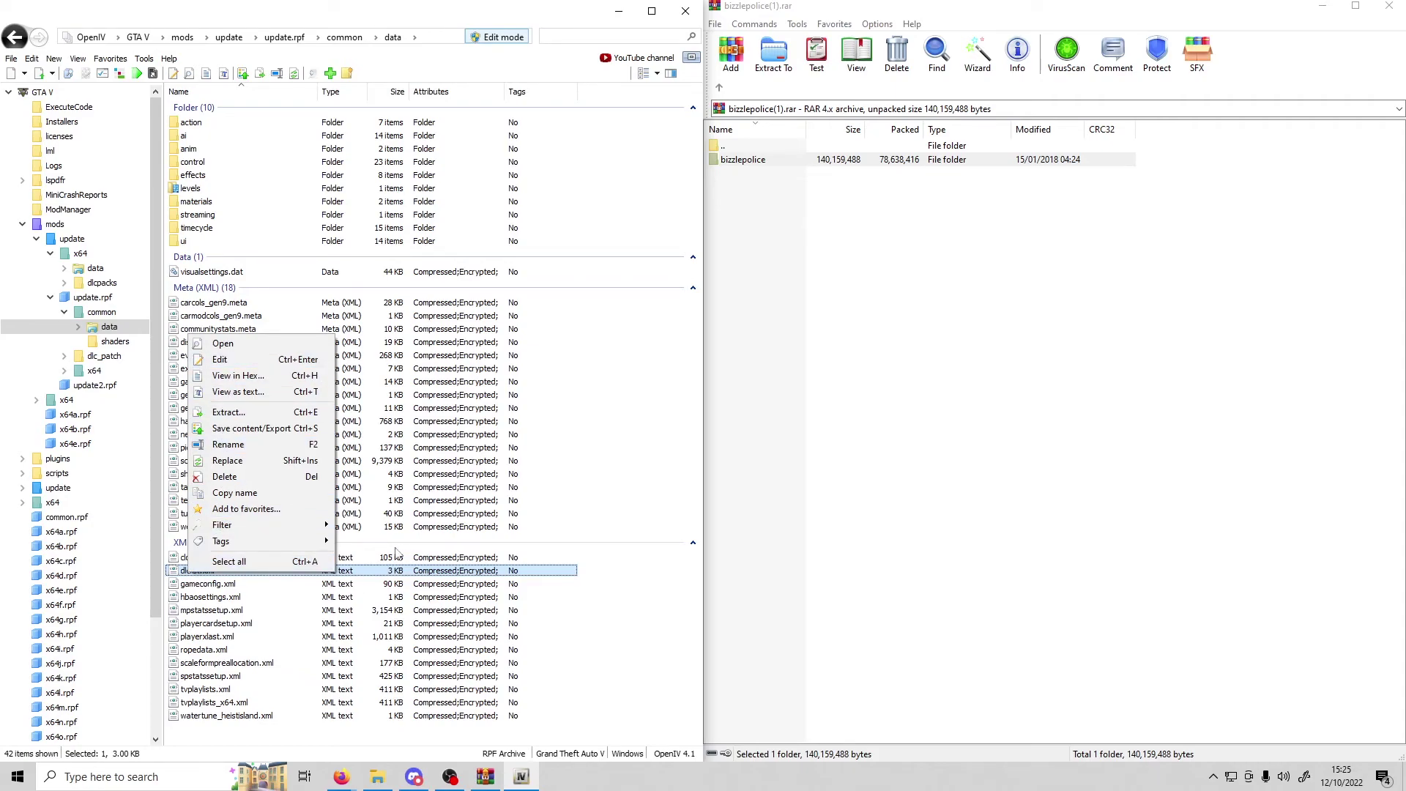
{"action": "left_click", "coordinate": [502, 37]}
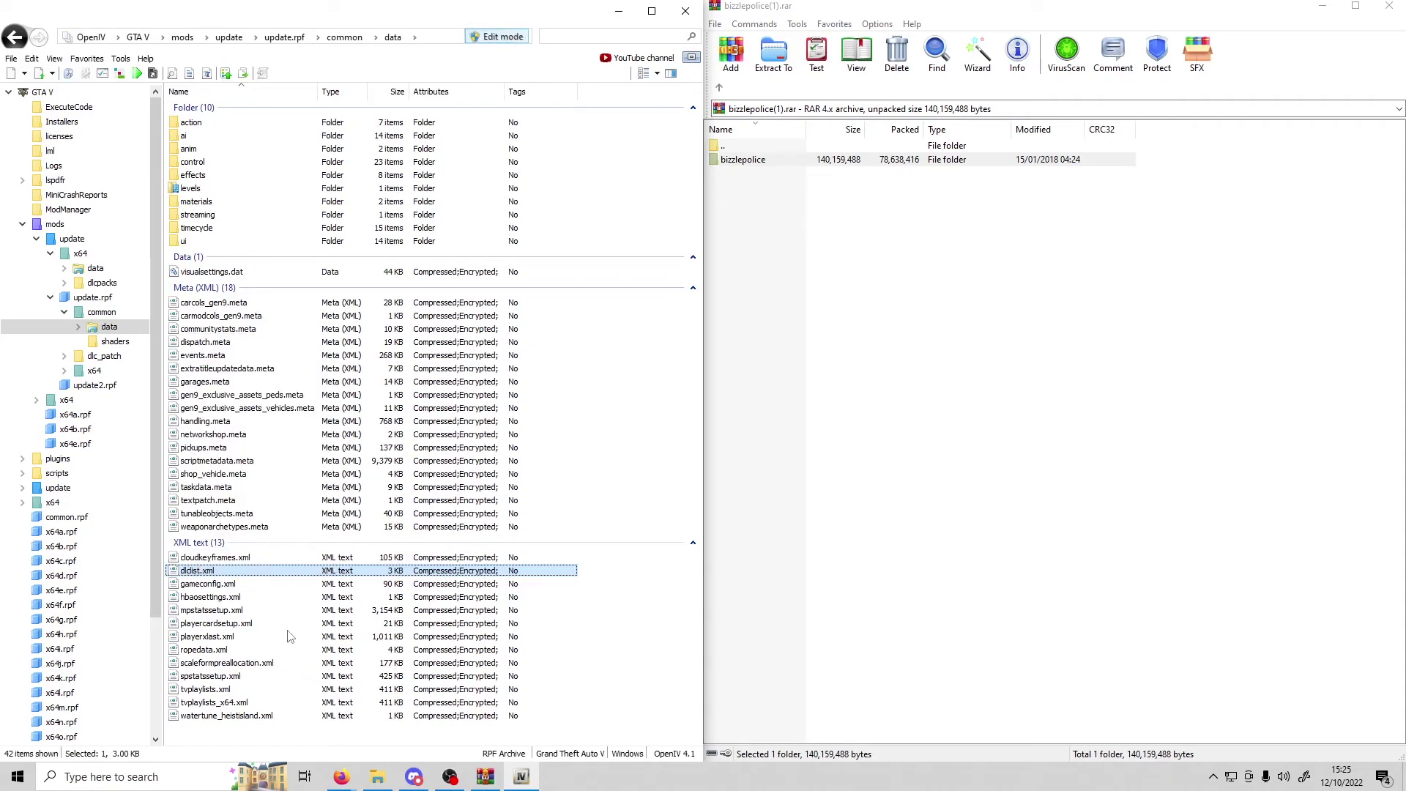
{"action": "right_click", "coordinate": [203, 572]}
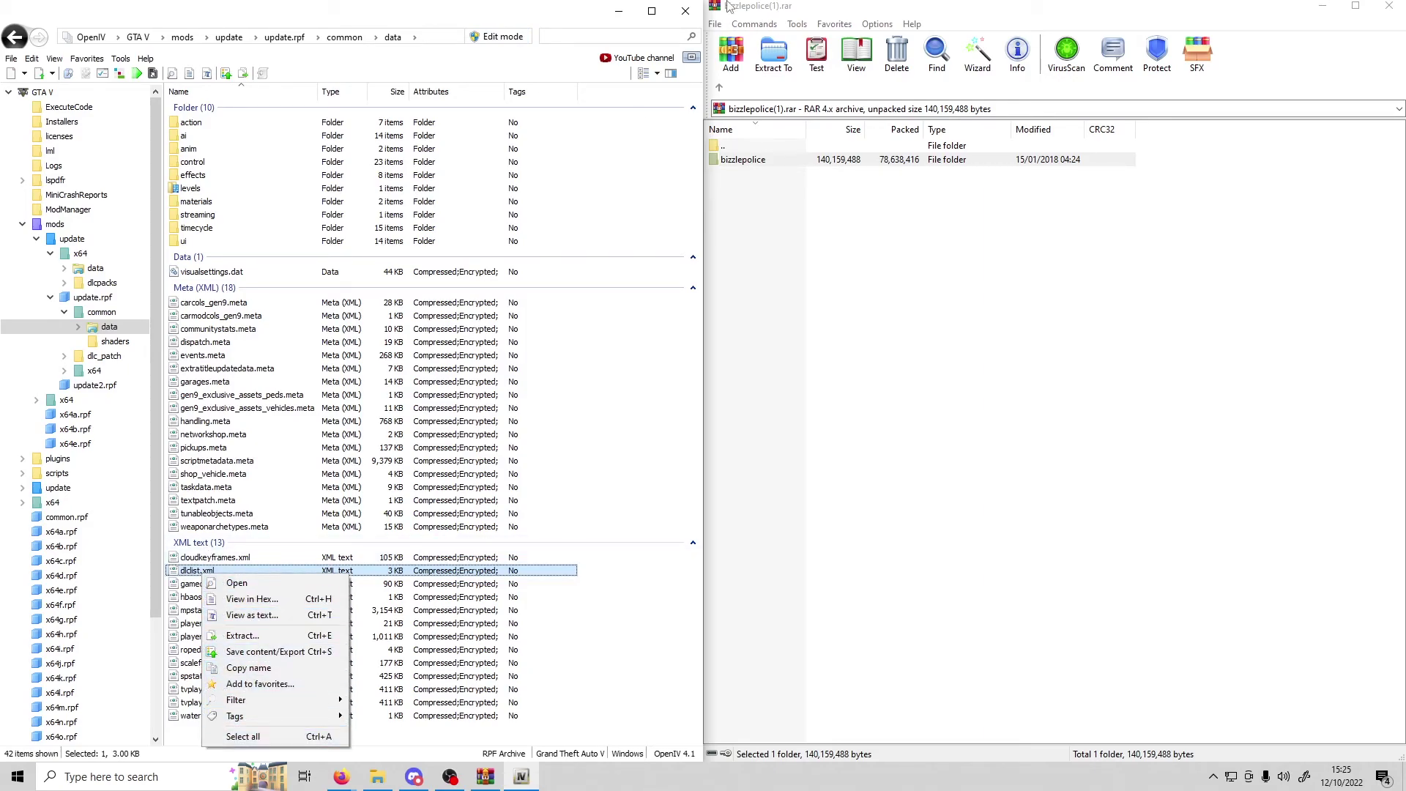
{"action": "left_click", "coordinate": [470, 38]}
{"action": "left_click", "coordinate": [769, 436]}
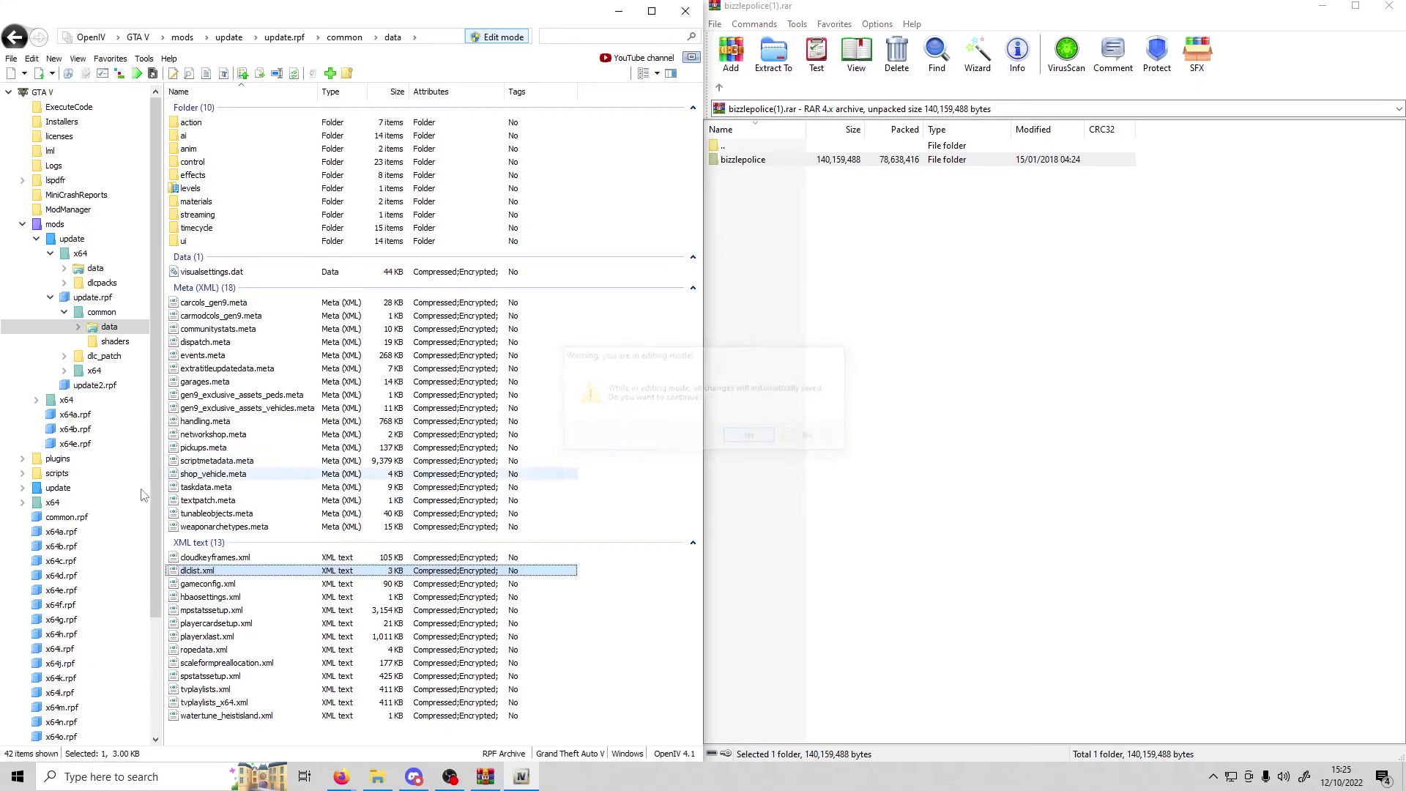
- Open dlclist.xml for editing and duplicate the last Item line, dlcpacks:/patchday27g9ecng/, on a new line below it
{"action": "right_click", "coordinate": [213, 578]}
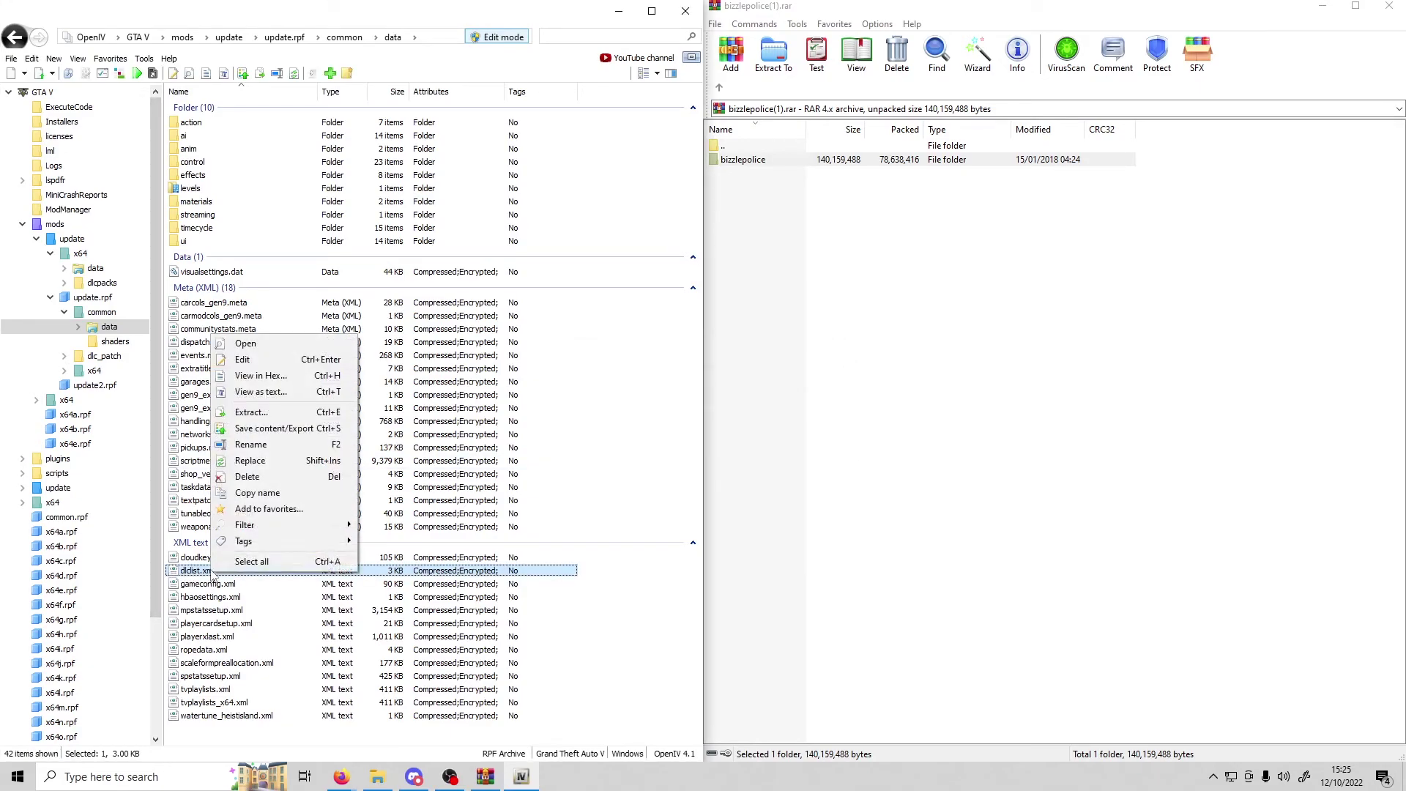
{"action": "left_click", "coordinate": [270, 365]}
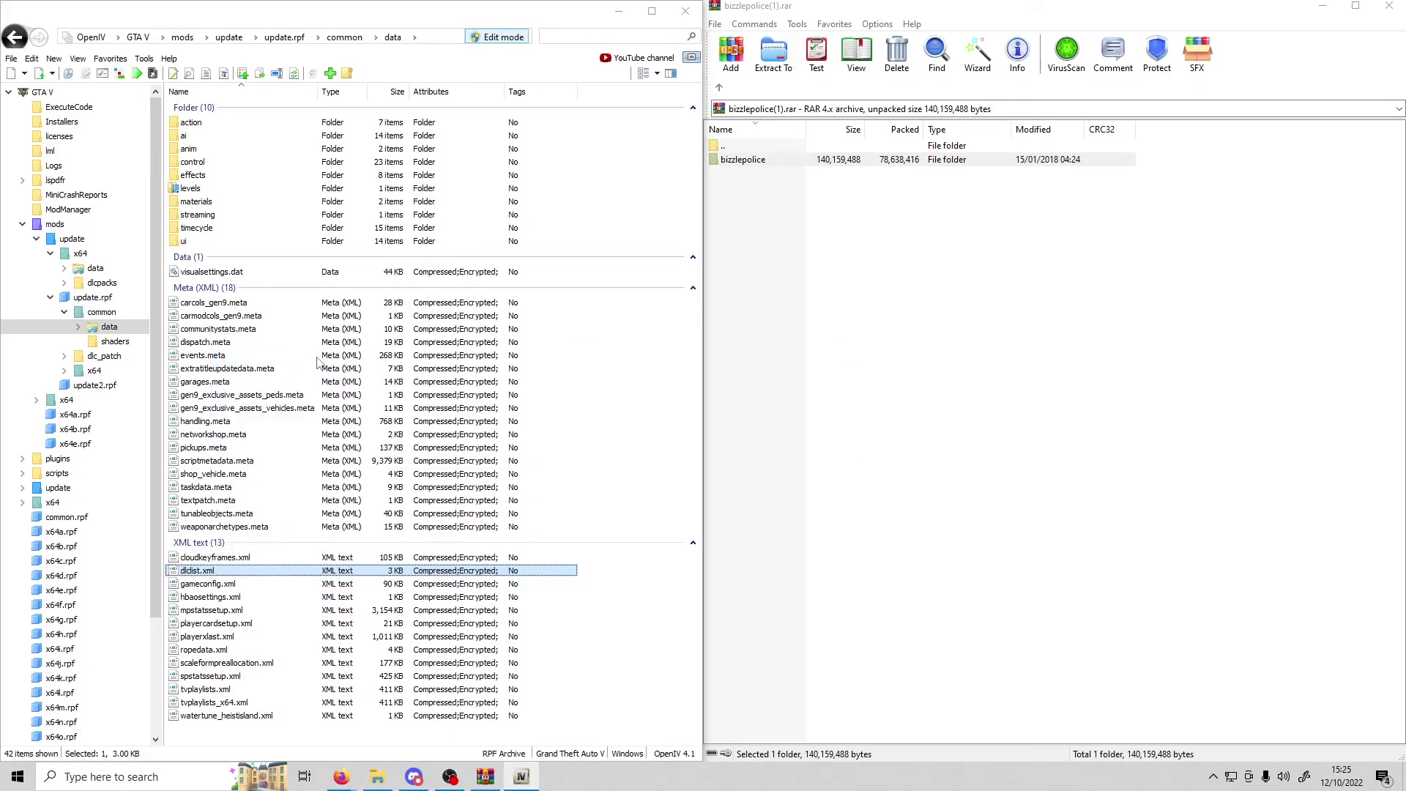
{"action": "scroll", "coordinate": [379, 349], "scroll_direction": "down", "scroll_amount": 15}
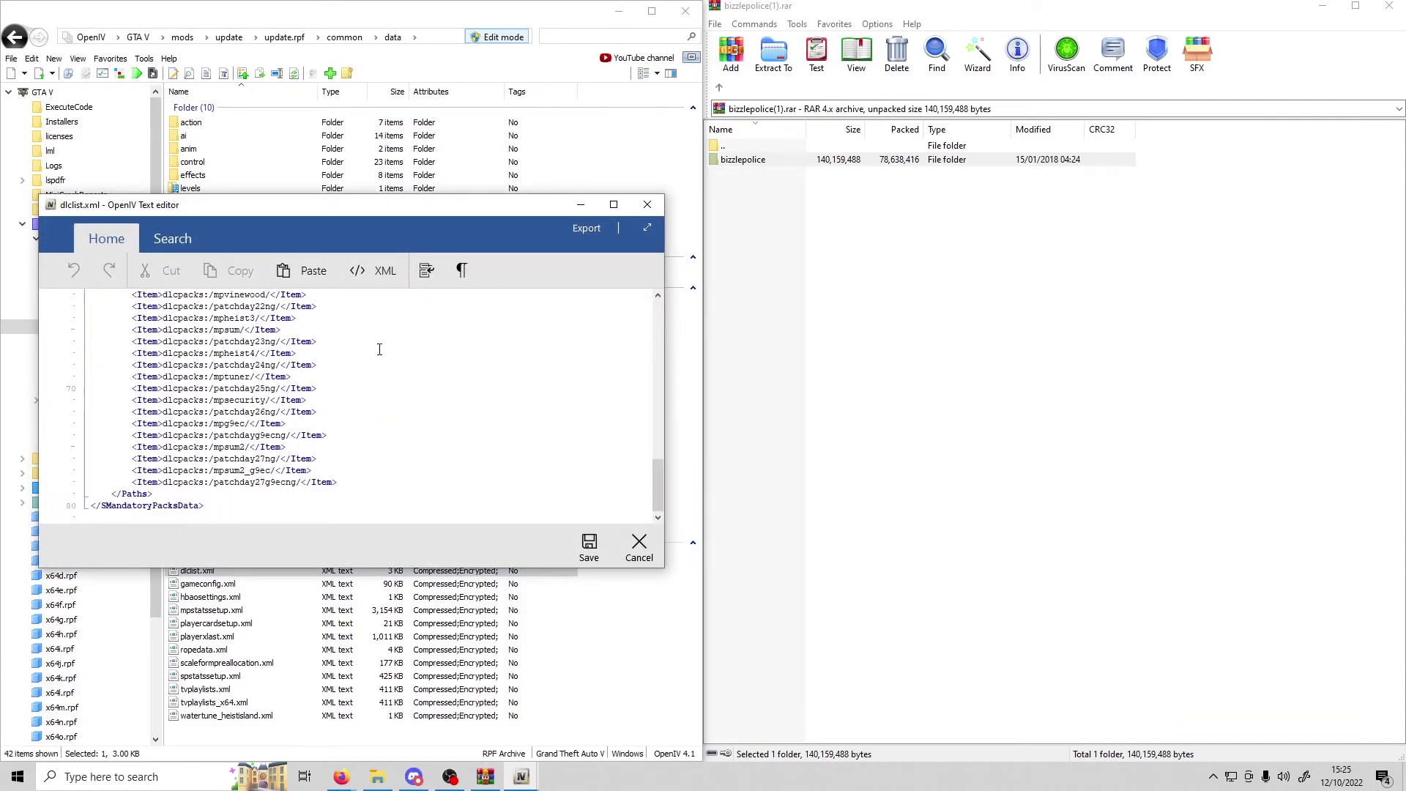
{"action": "left_click_drag", "start_coordinate": [355, 482], "coordinate": [141, 485]}
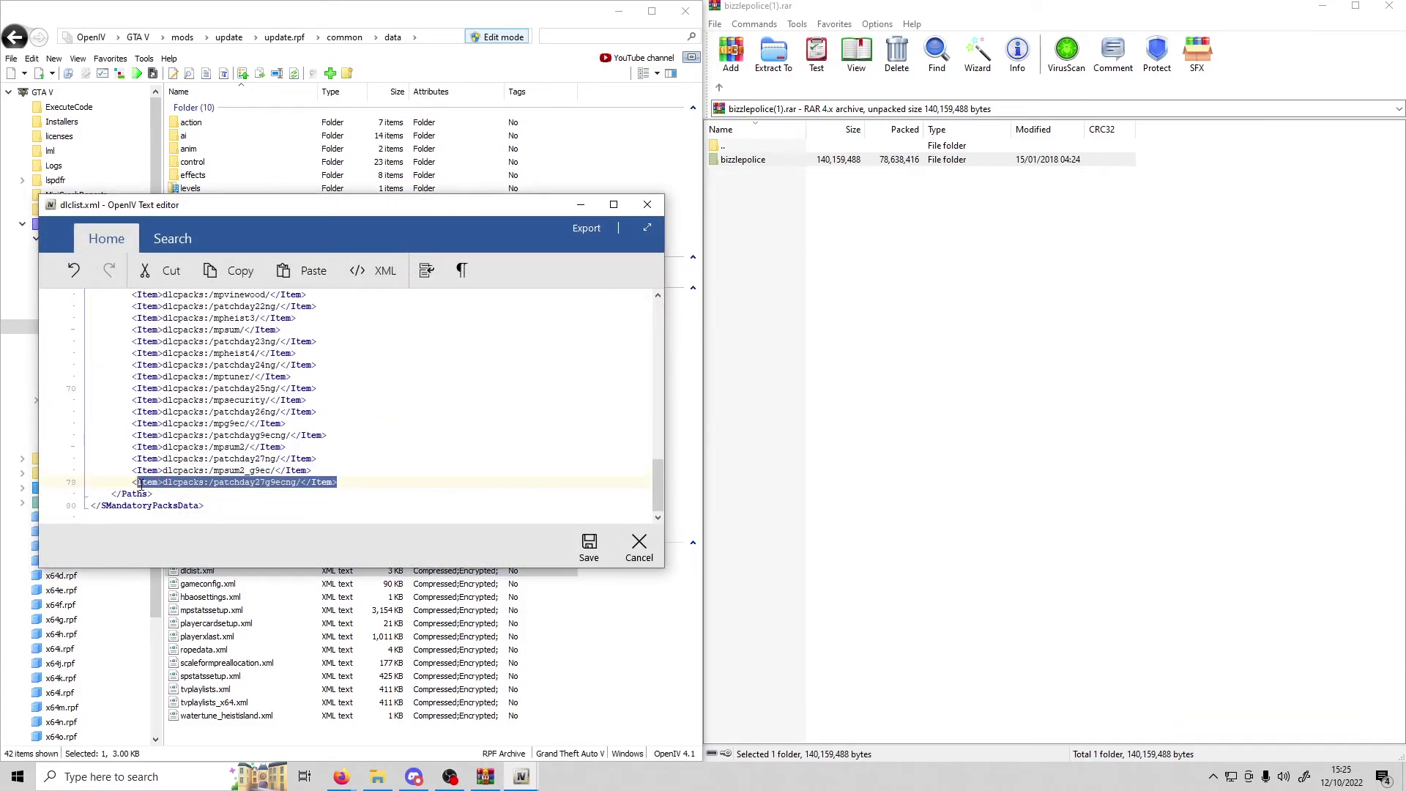
{"action": "key", "text": "ctrl+c"}
{"action": "left_click", "coordinate": [369, 482]}
{"action": "key", "text": "Return"}
{"action": "key", "text": "ctrl+v"}
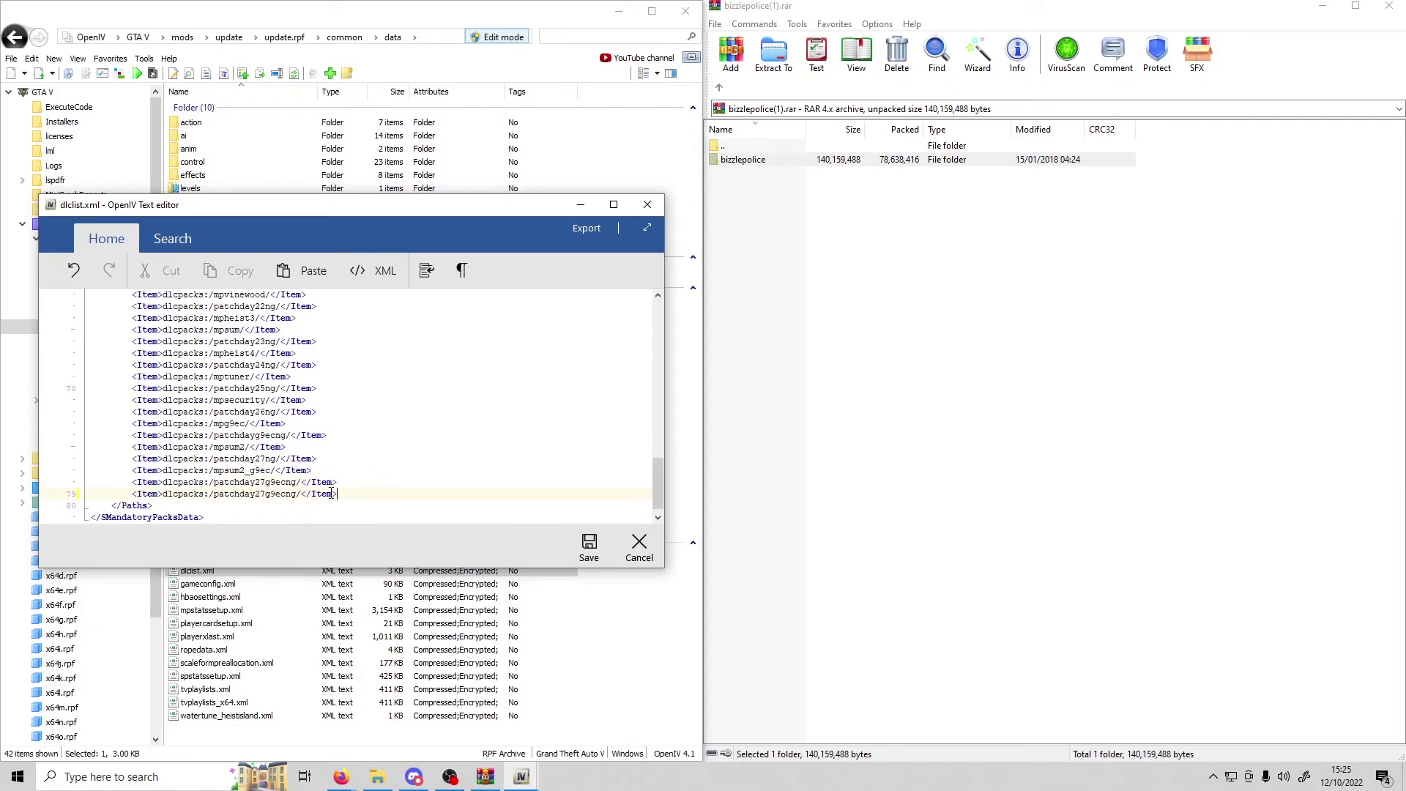
- Change the duplicated entry's pack name to bizzlepolice, save dlclist.xml, and return to the mods folder
{"action": "left_click_drag", "start_coordinate": [297, 498], "coordinate": [216, 499]}
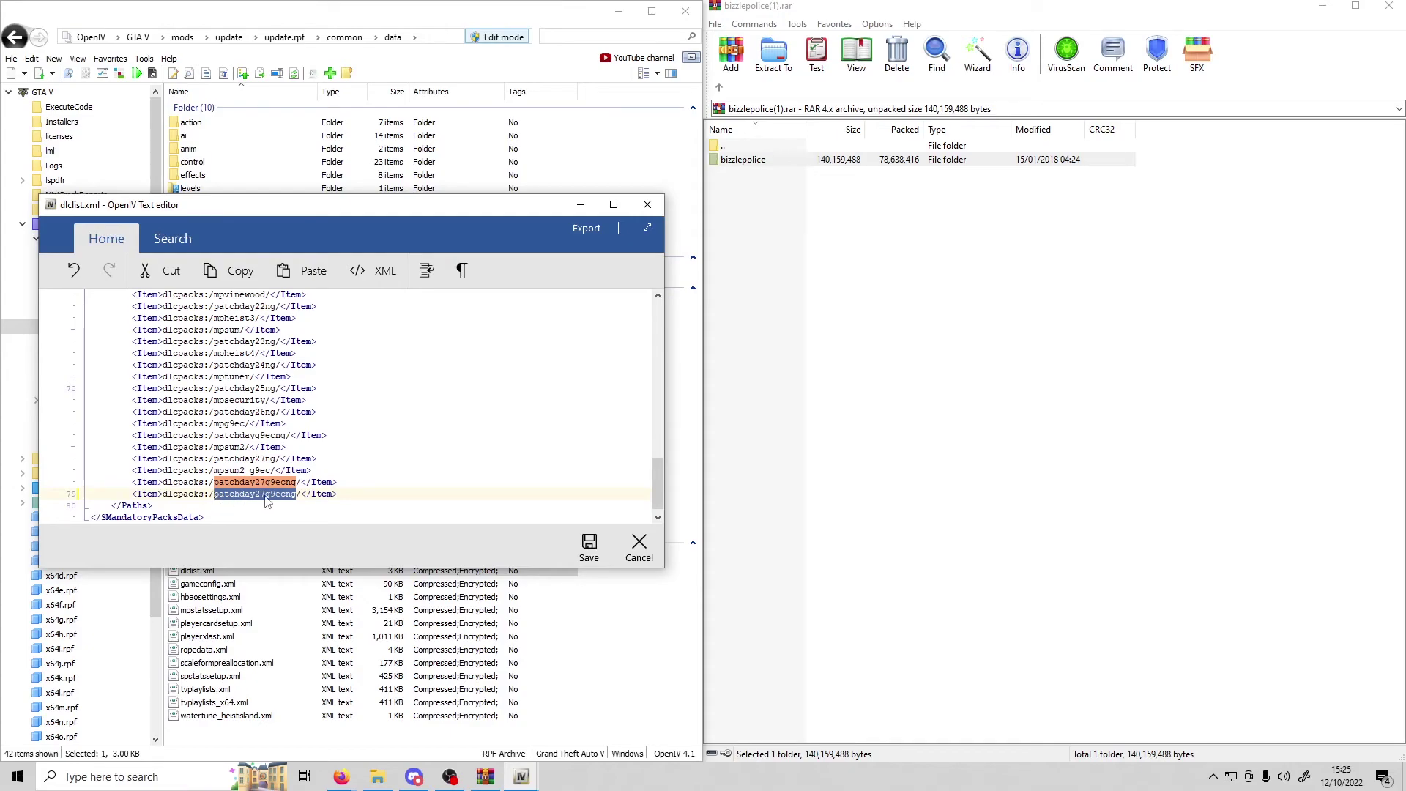
{"action": "type", "text": "bi"}
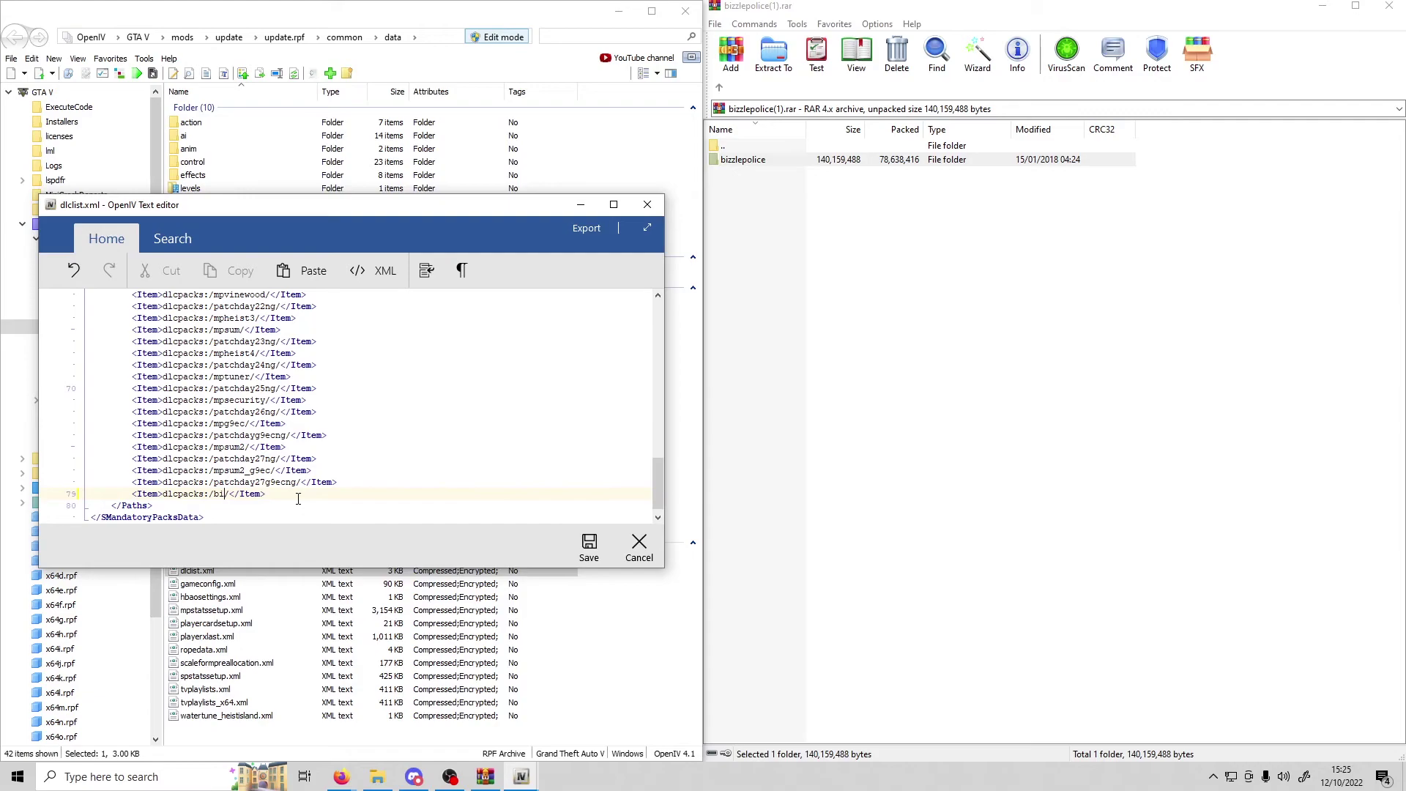
{"action": "type", "text": "zzlepolice"}
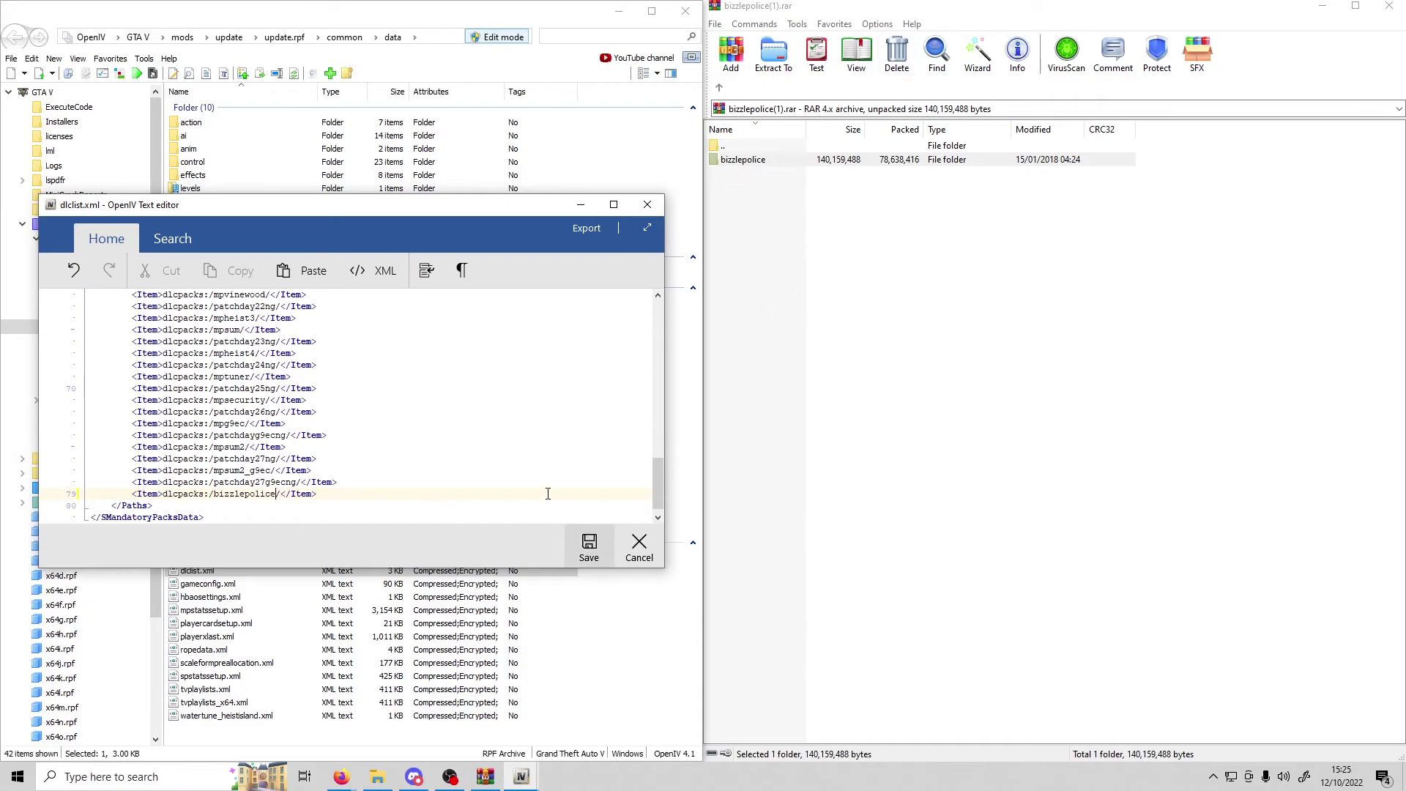
{"action": "left_click", "coordinate": [586, 548]}
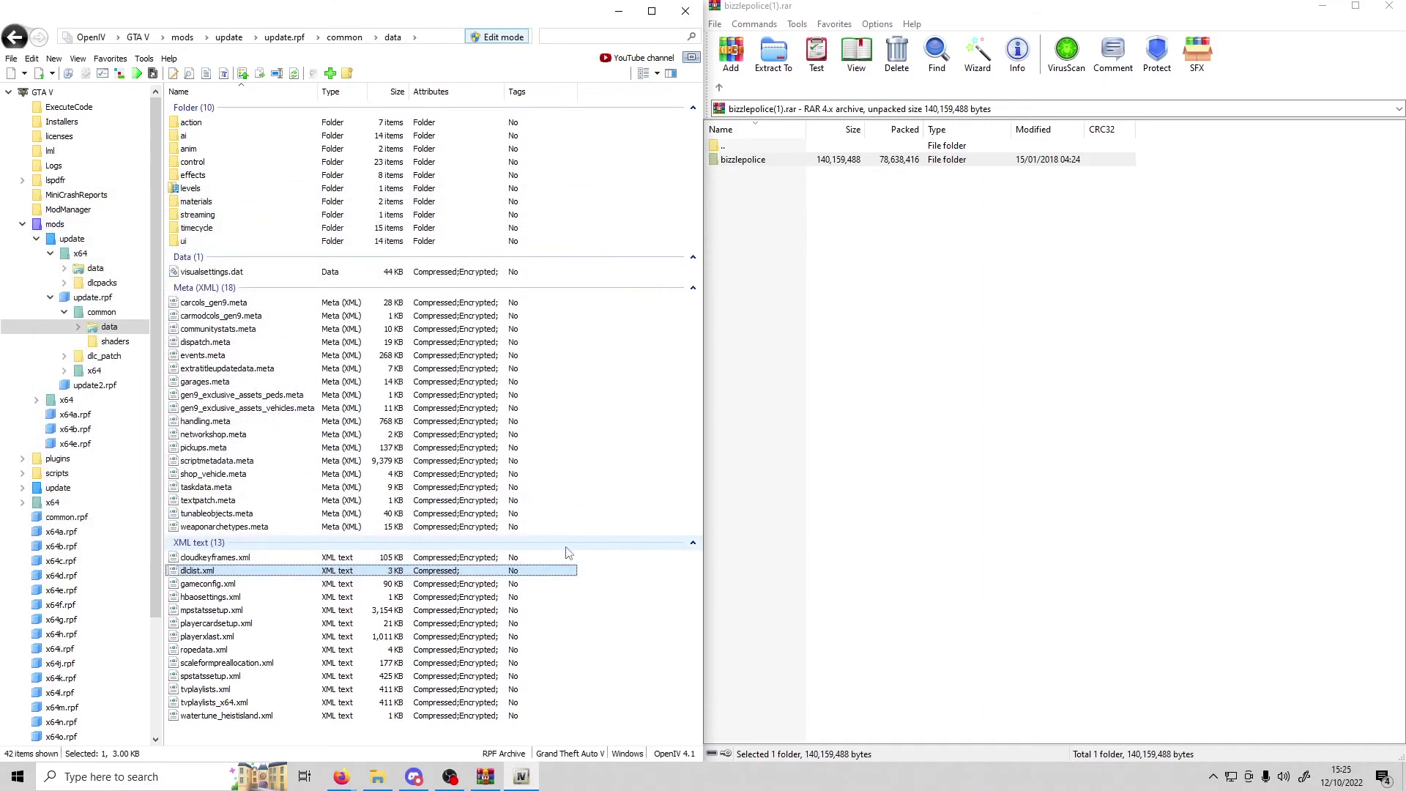
{"action": "left_click", "coordinate": [182, 37]}
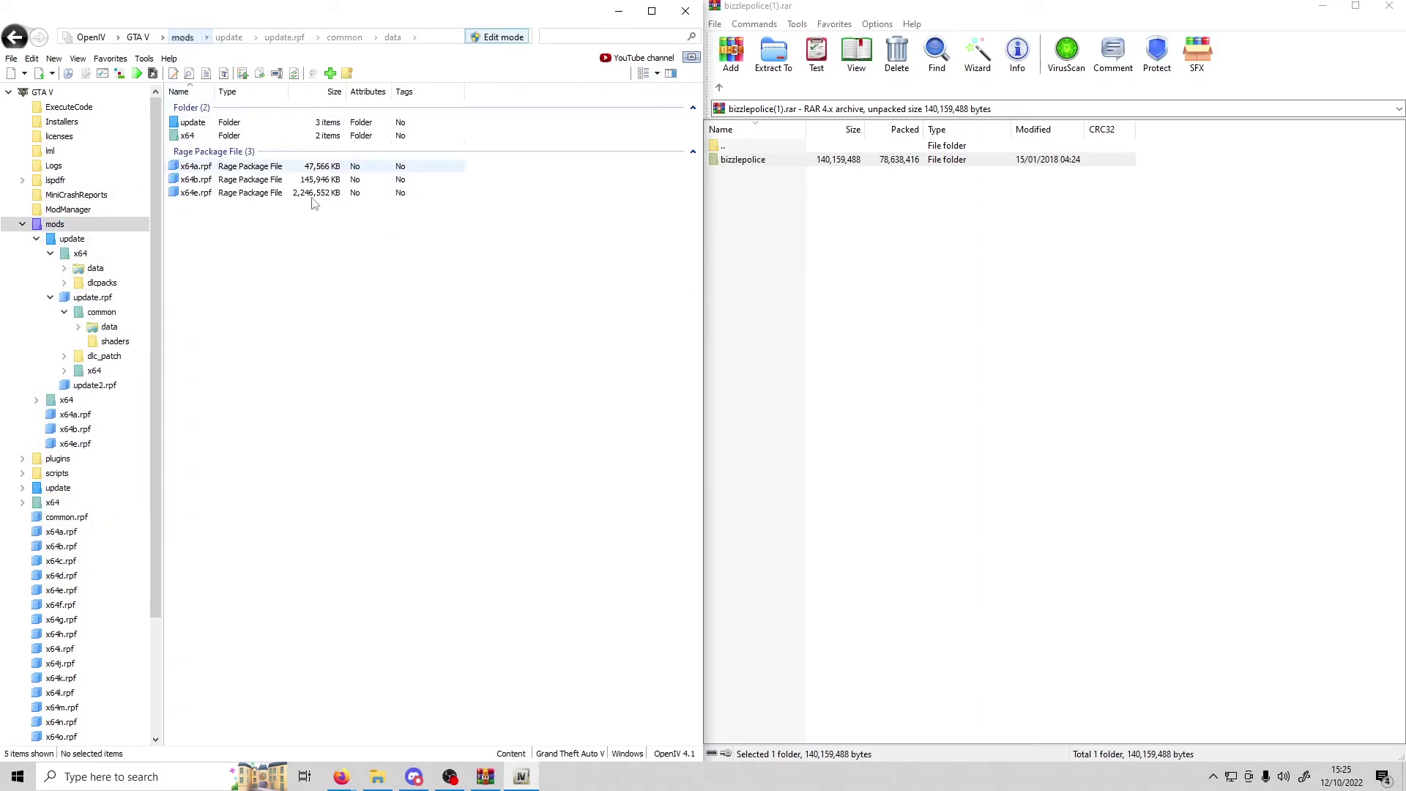
- Switch to Firefox and download HeapAdjuster 1.0 from its GTA5-Mods page
{"action": "left_click", "coordinate": [417, 775]}
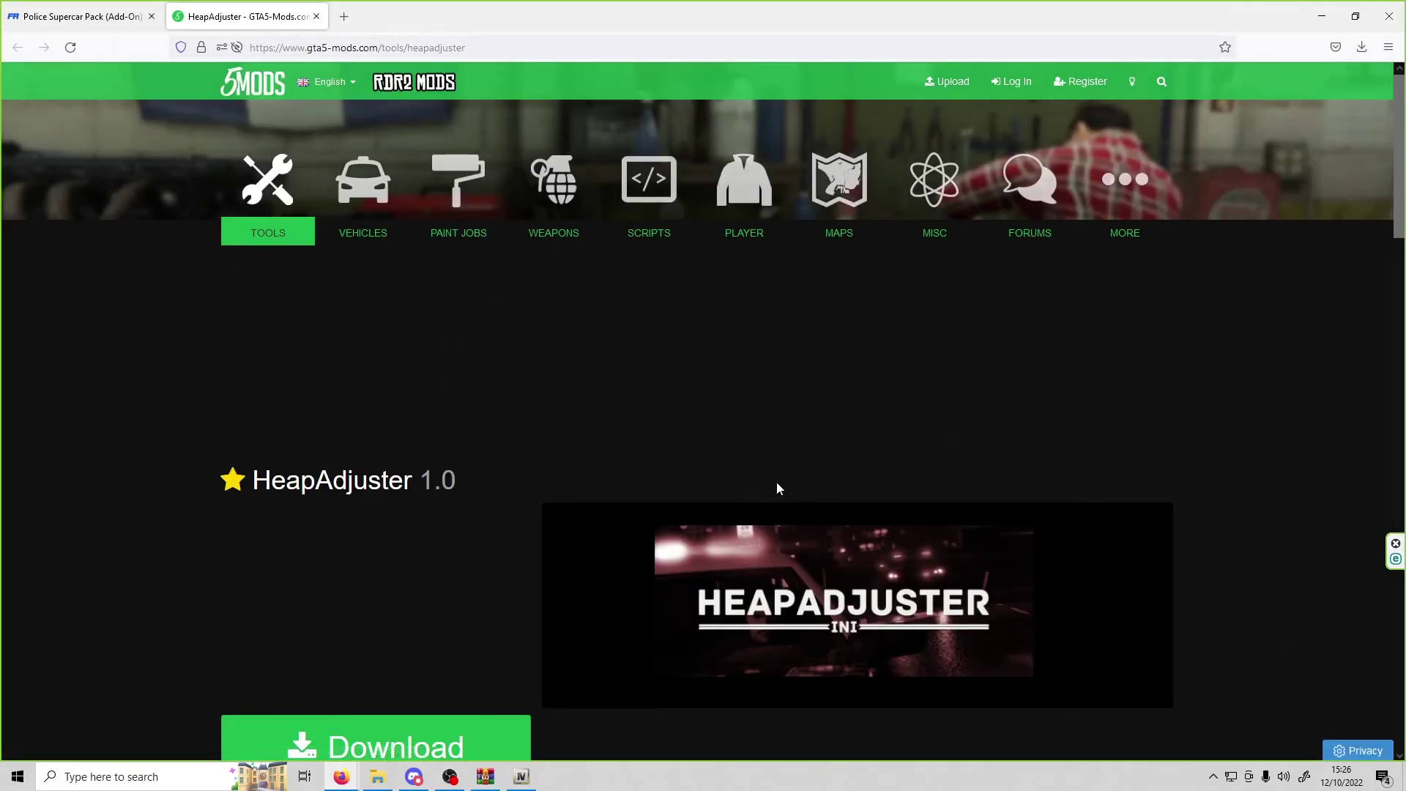
{"action": "scroll", "coordinate": [813, 229], "scroll_direction": "down", "scroll_amount": 2}
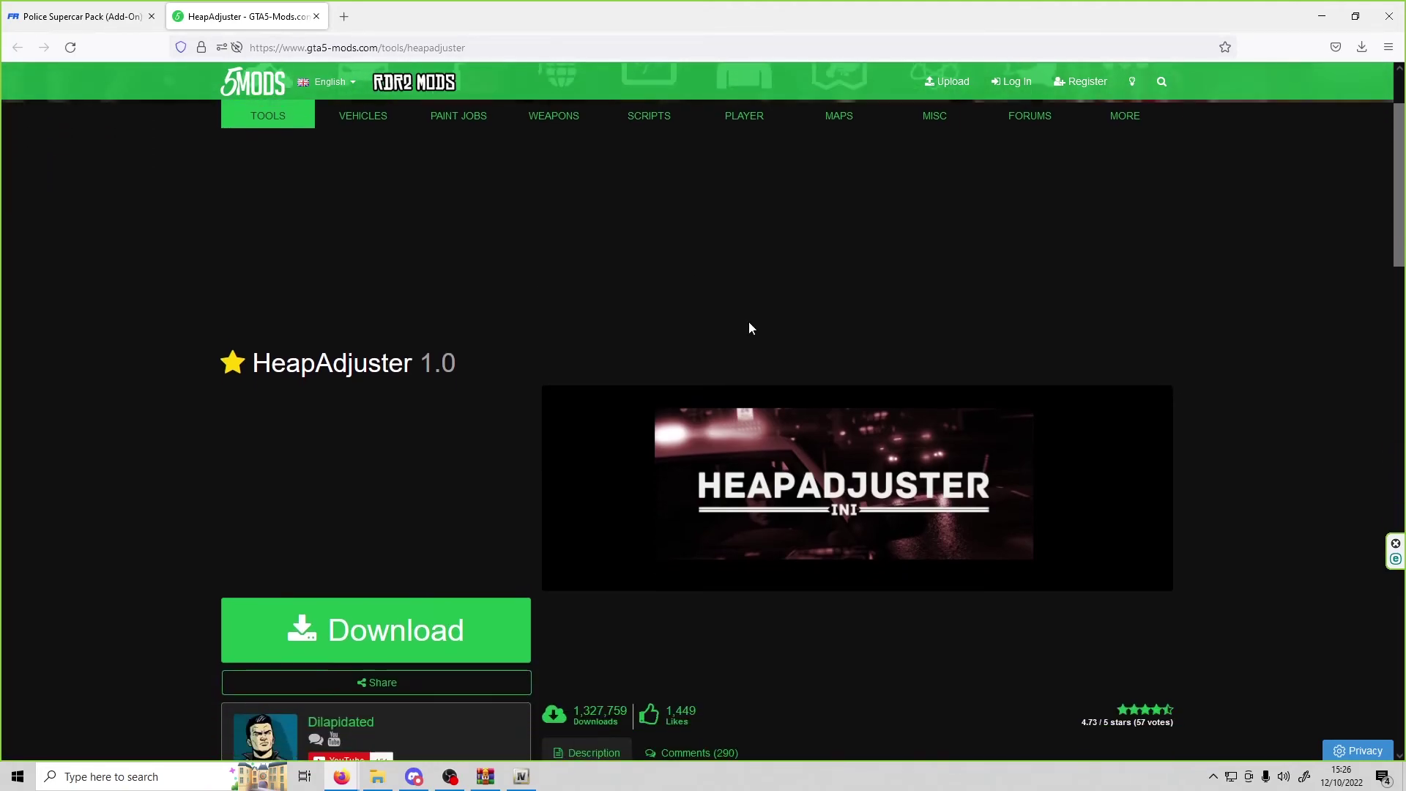
{"action": "scroll", "coordinate": [1113, 451], "scroll_direction": "down", "scroll_amount": 1}
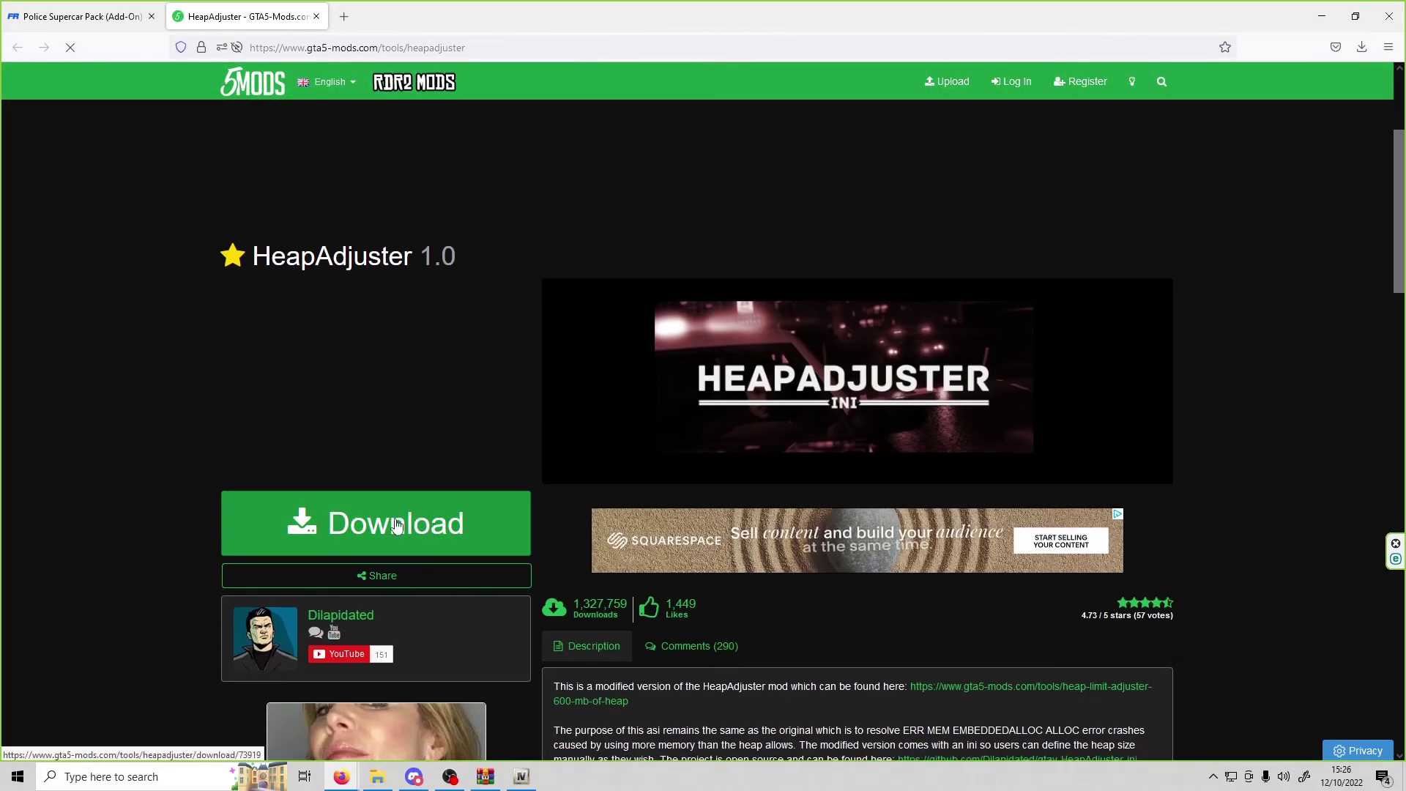
{"action": "left_click", "coordinate": [396, 526]}
{"action": "scroll", "coordinate": [454, 498], "scroll_direction": "down", "scroll_amount": 3}
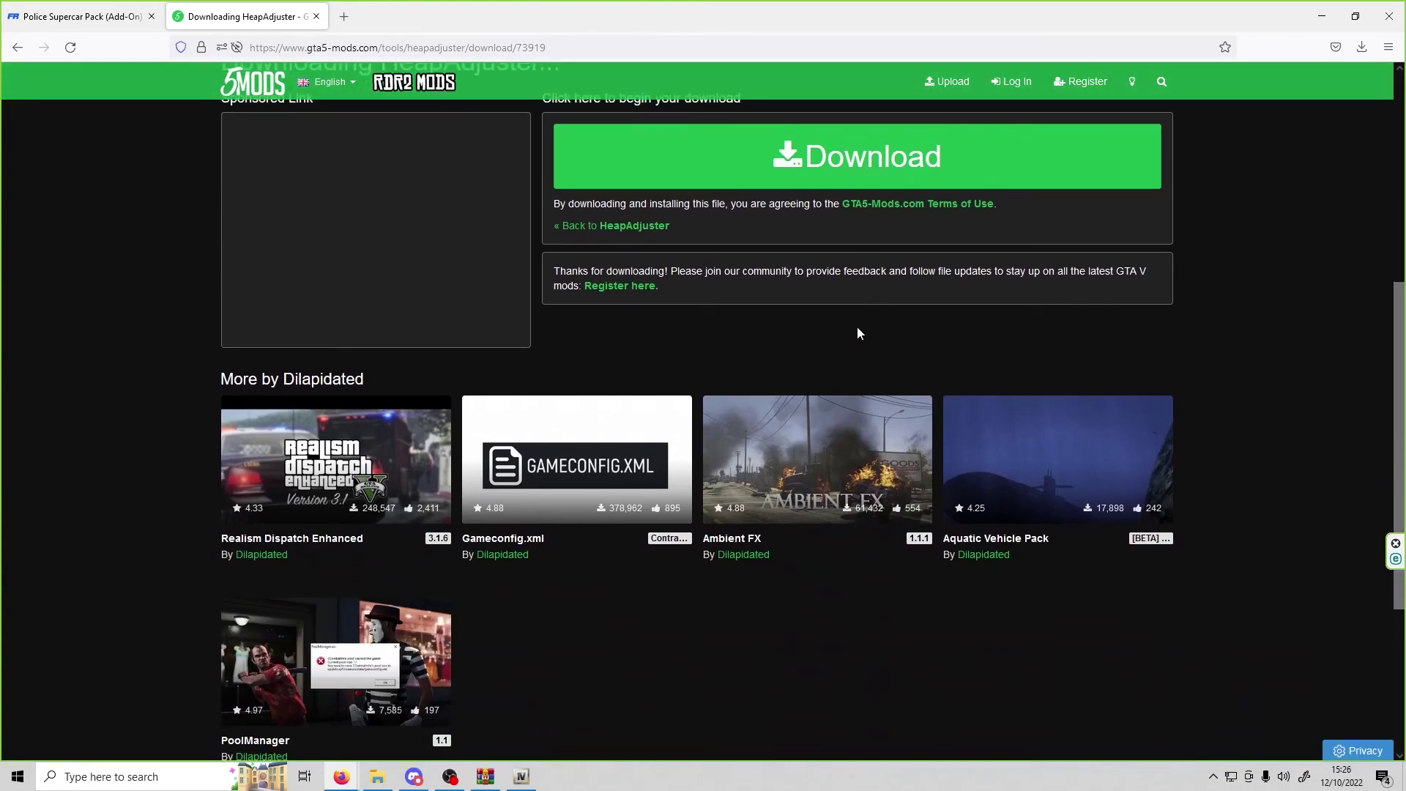
{"action": "left_click", "coordinate": [805, 186]}
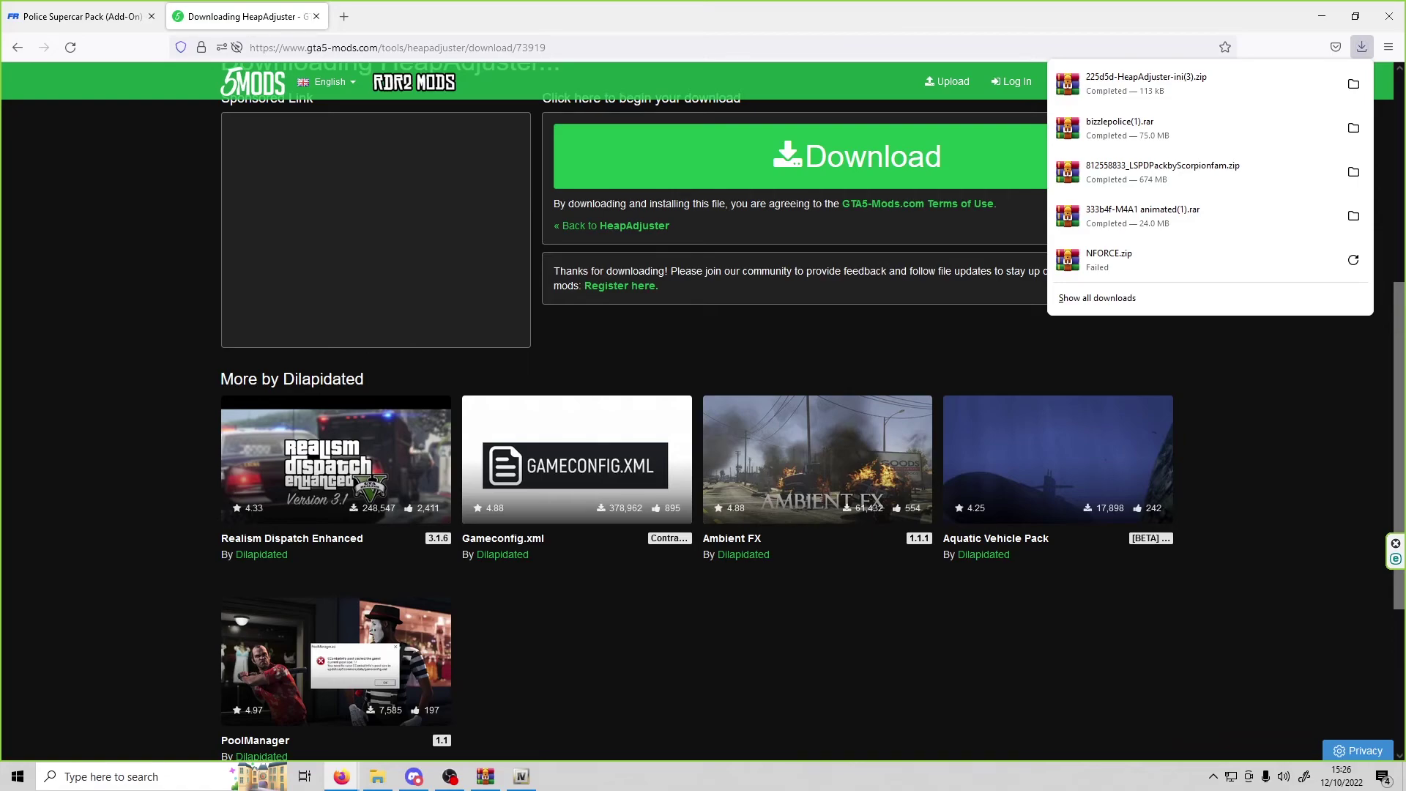
- Copy HeapAdjuster.ini and HeapAdjuster.asi from the downloaded archive into the Grand Theft Auto V folder, and close the archive
{"action": "left_click", "coordinate": [1172, 84]}
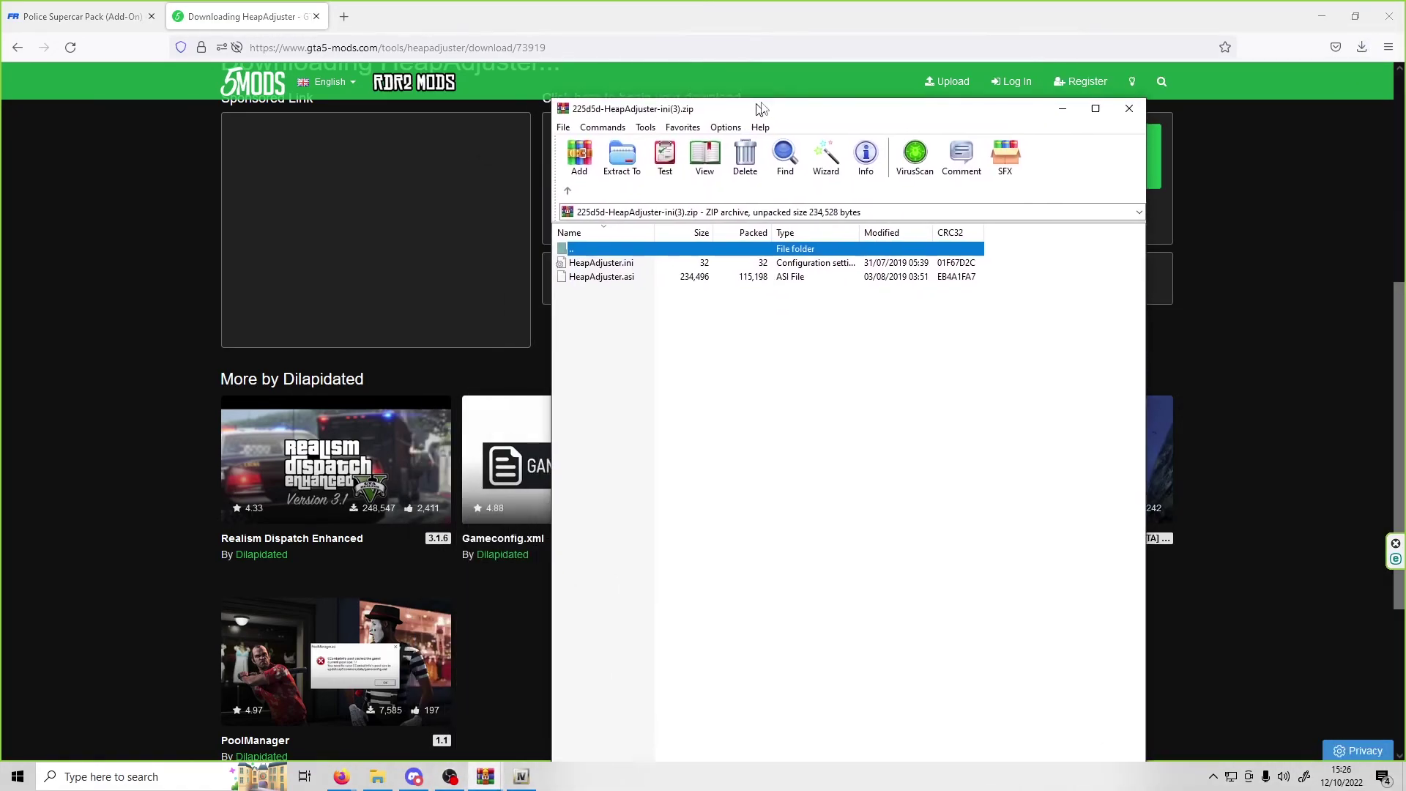
{"action": "left_click_drag", "start_coordinate": [674, 483], "coordinate": [634, 269]}
{"action": "left_click", "coordinate": [377, 776]}
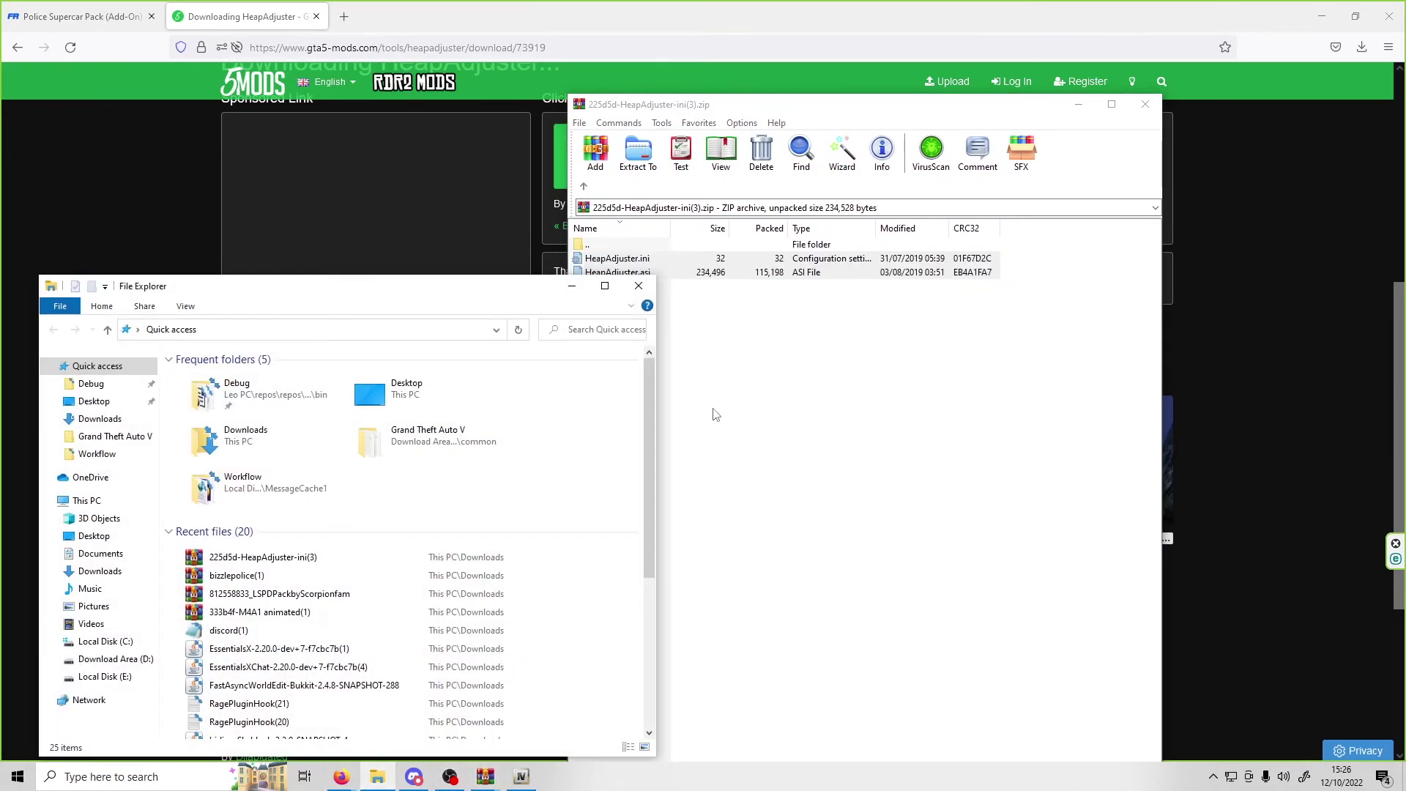
{"action": "left_click", "coordinate": [114, 436]}
{"action": "left_click_drag", "start_coordinate": [333, 285], "coordinate": [240, 139]}
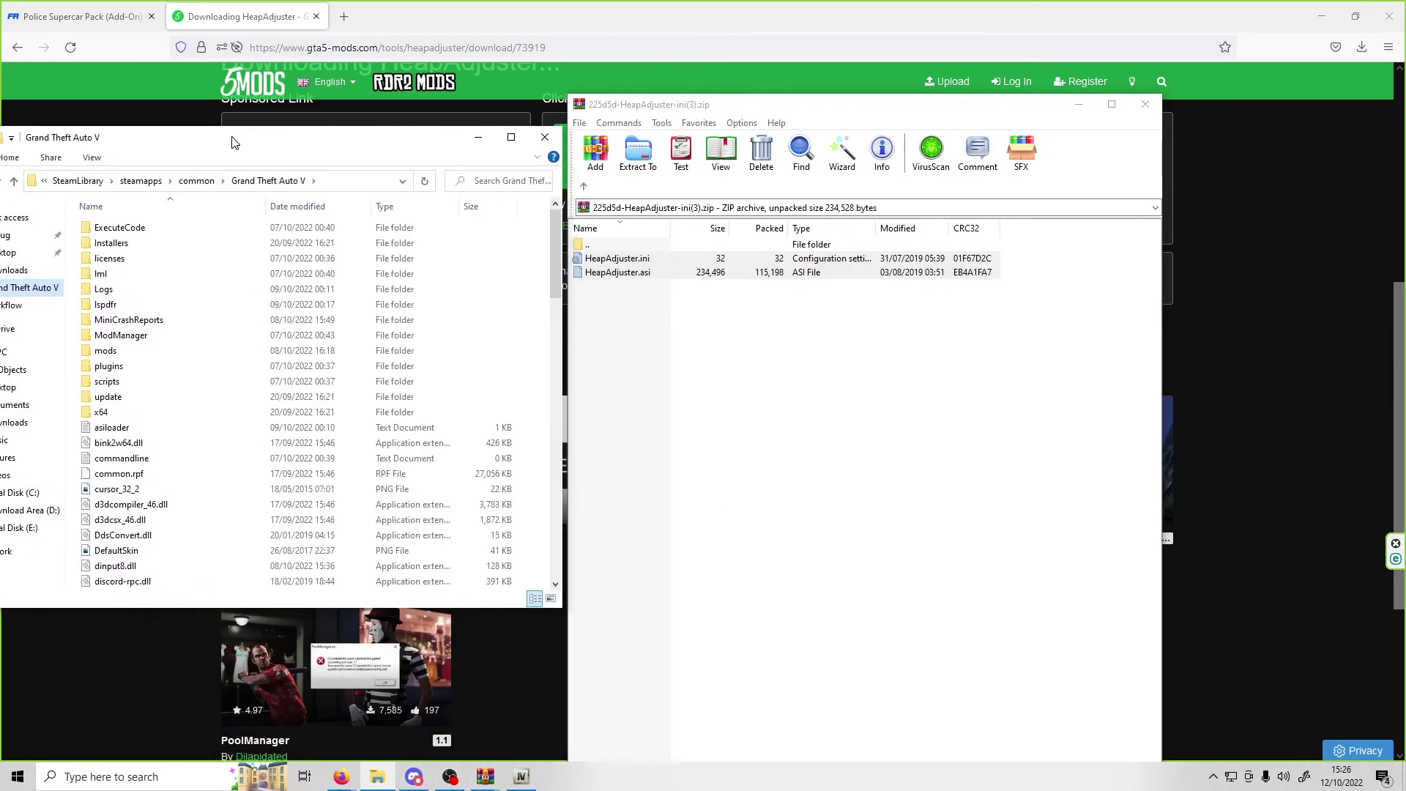
{"action": "left_click_drag", "start_coordinate": [643, 273], "coordinate": [540, 416]}
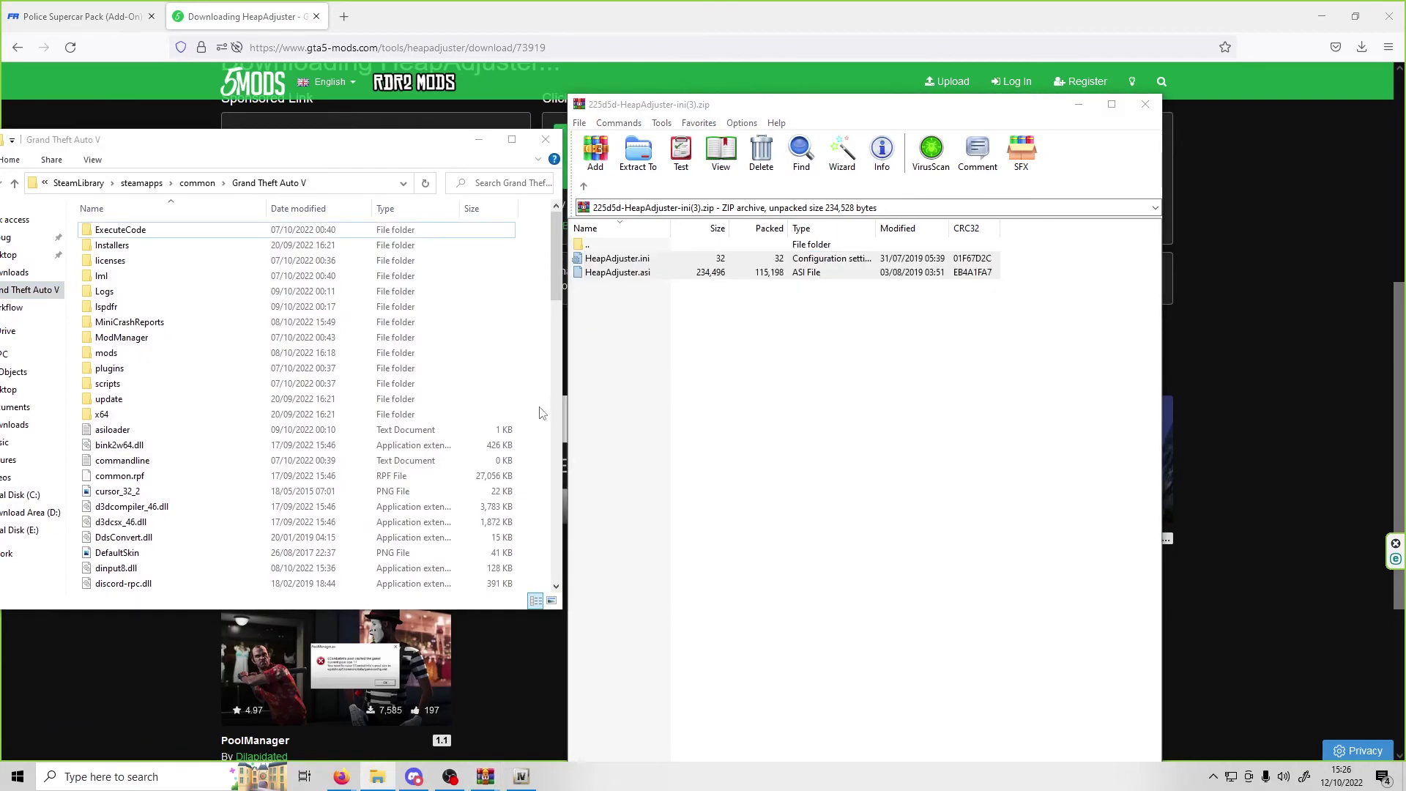
{"action": "scroll", "coordinate": [544, 407], "scroll_direction": "down", "scroll_amount": 4}
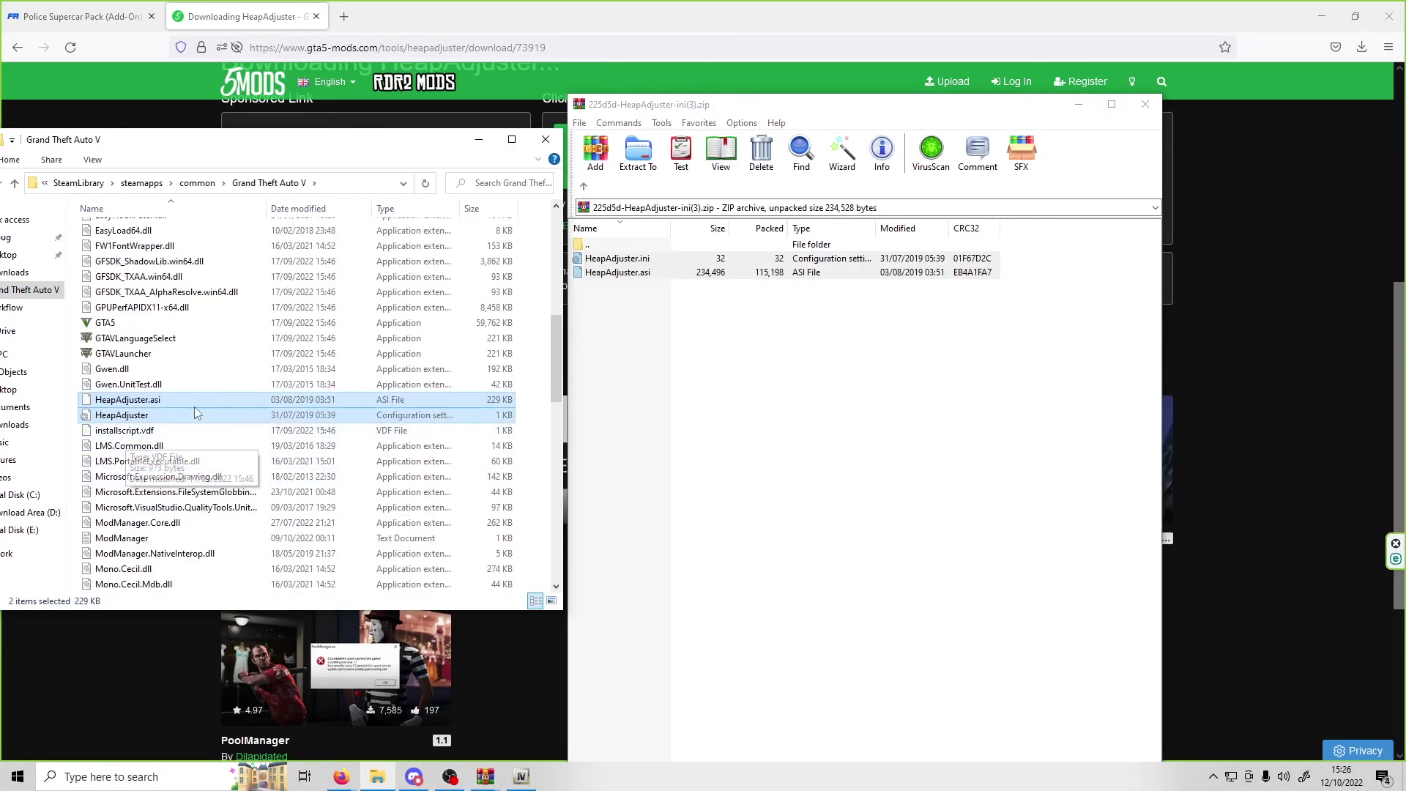
{"action": "left_click", "coordinate": [805, 311]}
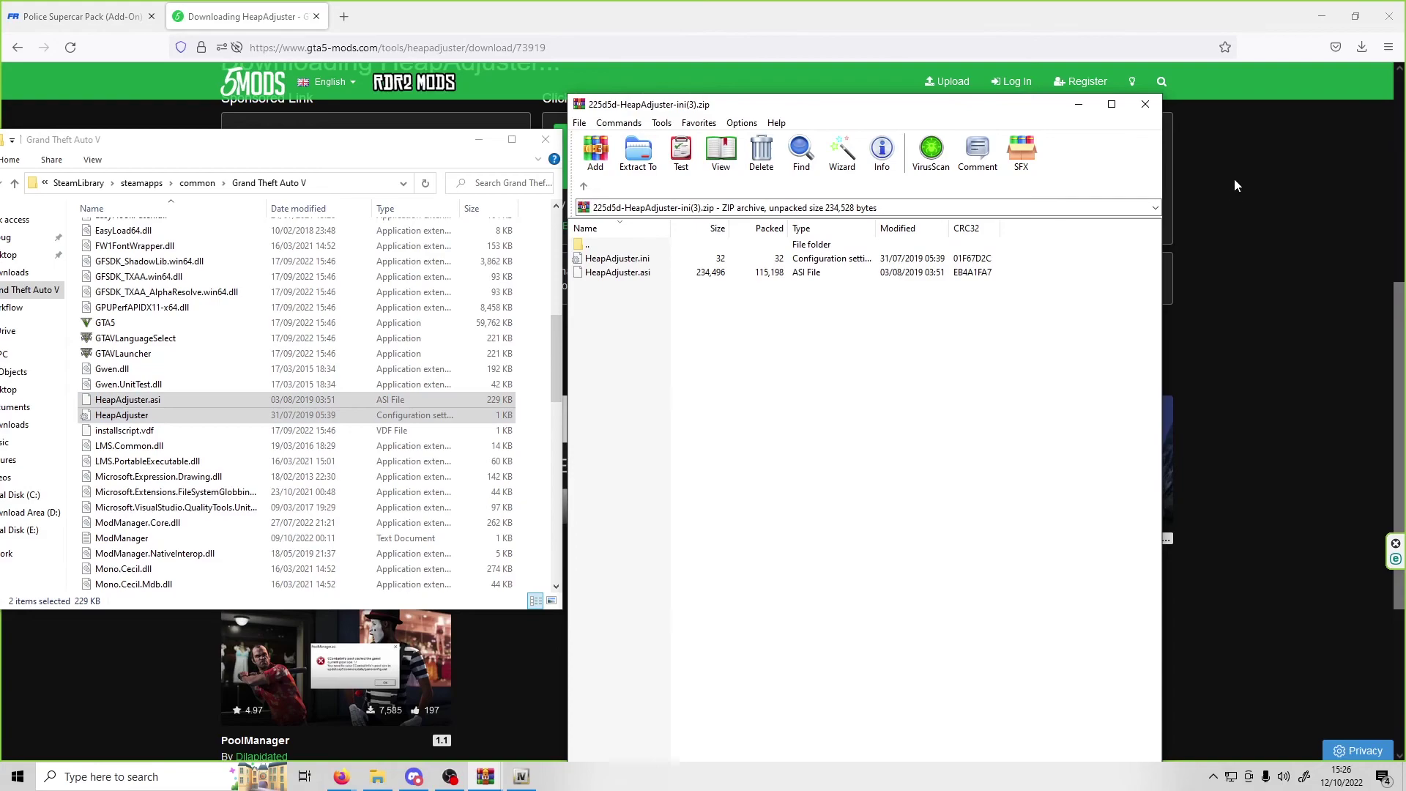
{"action": "left_click", "coordinate": [1145, 103]}
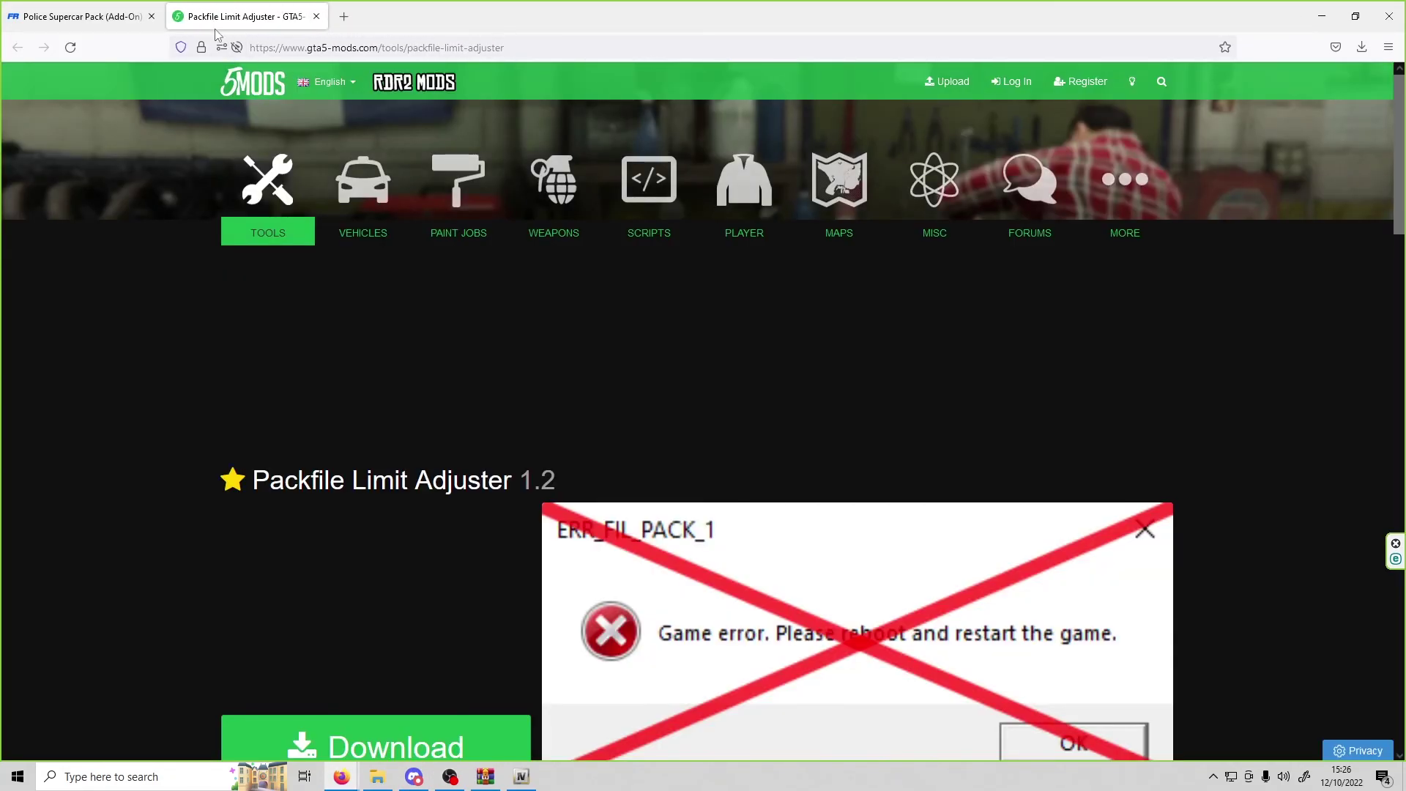
- Download Packfile Limit Adjuster 1.2 from its GTA5-Mods page and open the downloaded archive
{"action": "left_click", "coordinate": [457, 738]}
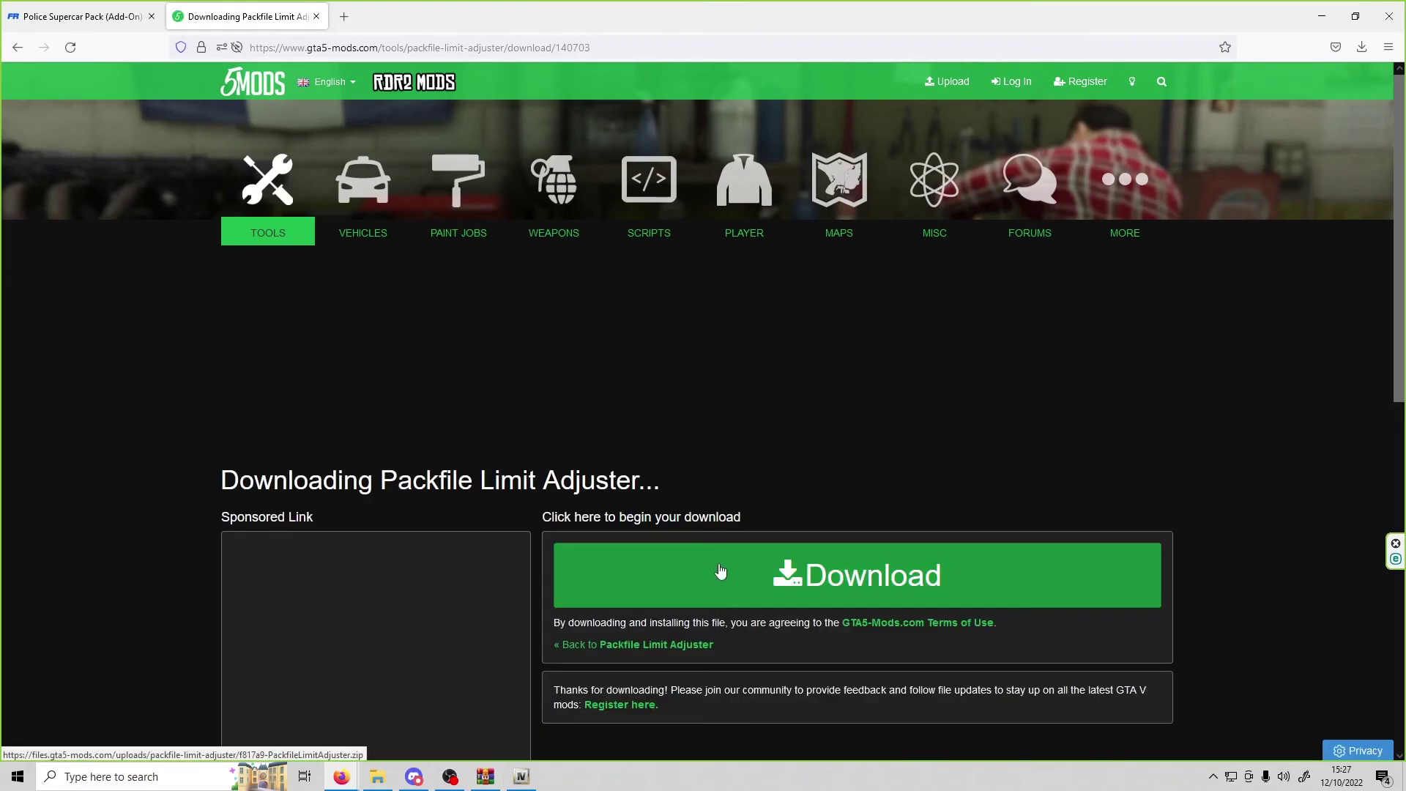
{"action": "left_click", "coordinate": [720, 570]}
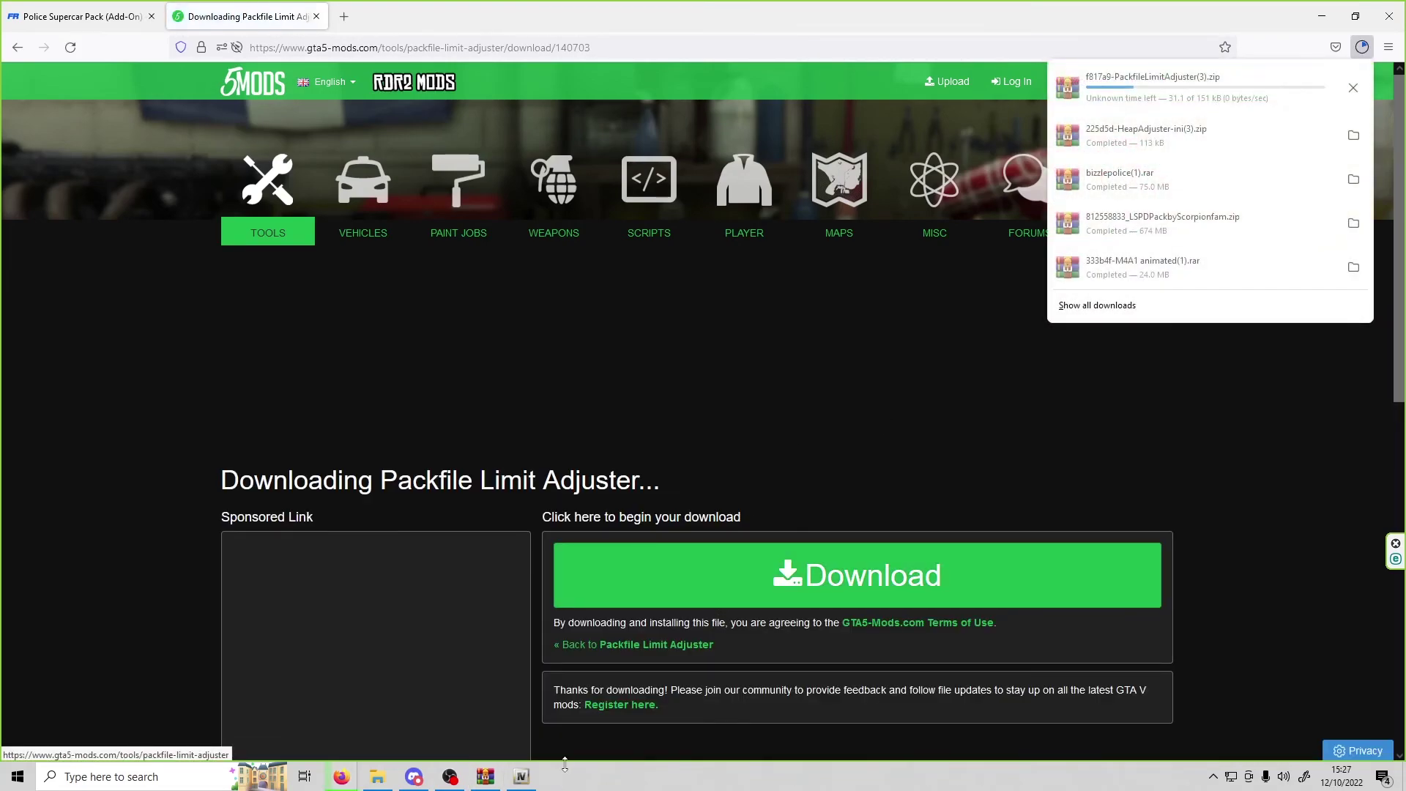
{"action": "left_click", "coordinate": [388, 779]}
{"action": "left_click", "coordinate": [1361, 47]}
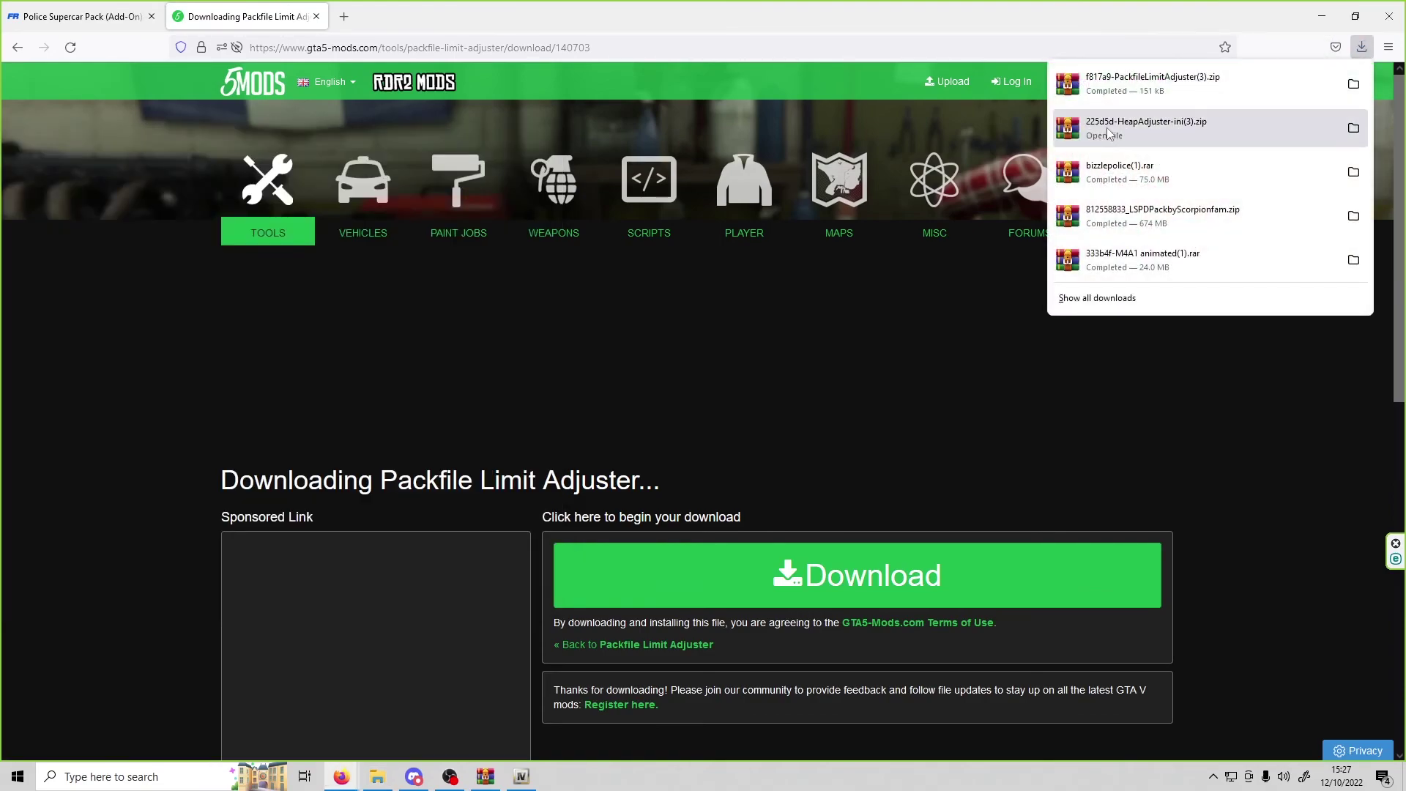
{"action": "left_click", "coordinate": [1106, 84]}
- Copy the PackfileLimitAdjuster .ini and .asi files from the archive into the Grand Theft Auto V folder
{"action": "left_click", "coordinate": [379, 774]}
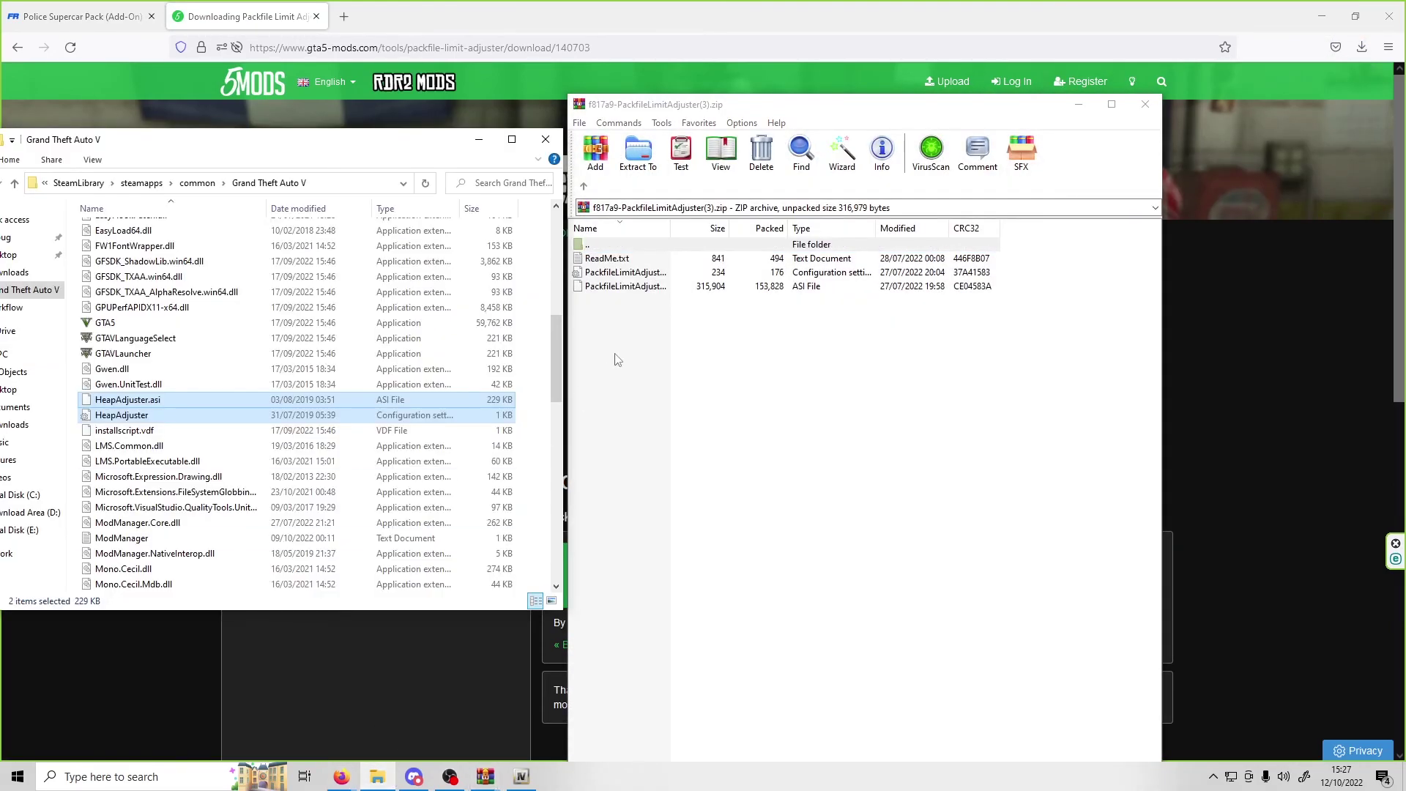
{"action": "left_click_drag", "start_coordinate": [615, 359], "coordinate": [622, 278]}
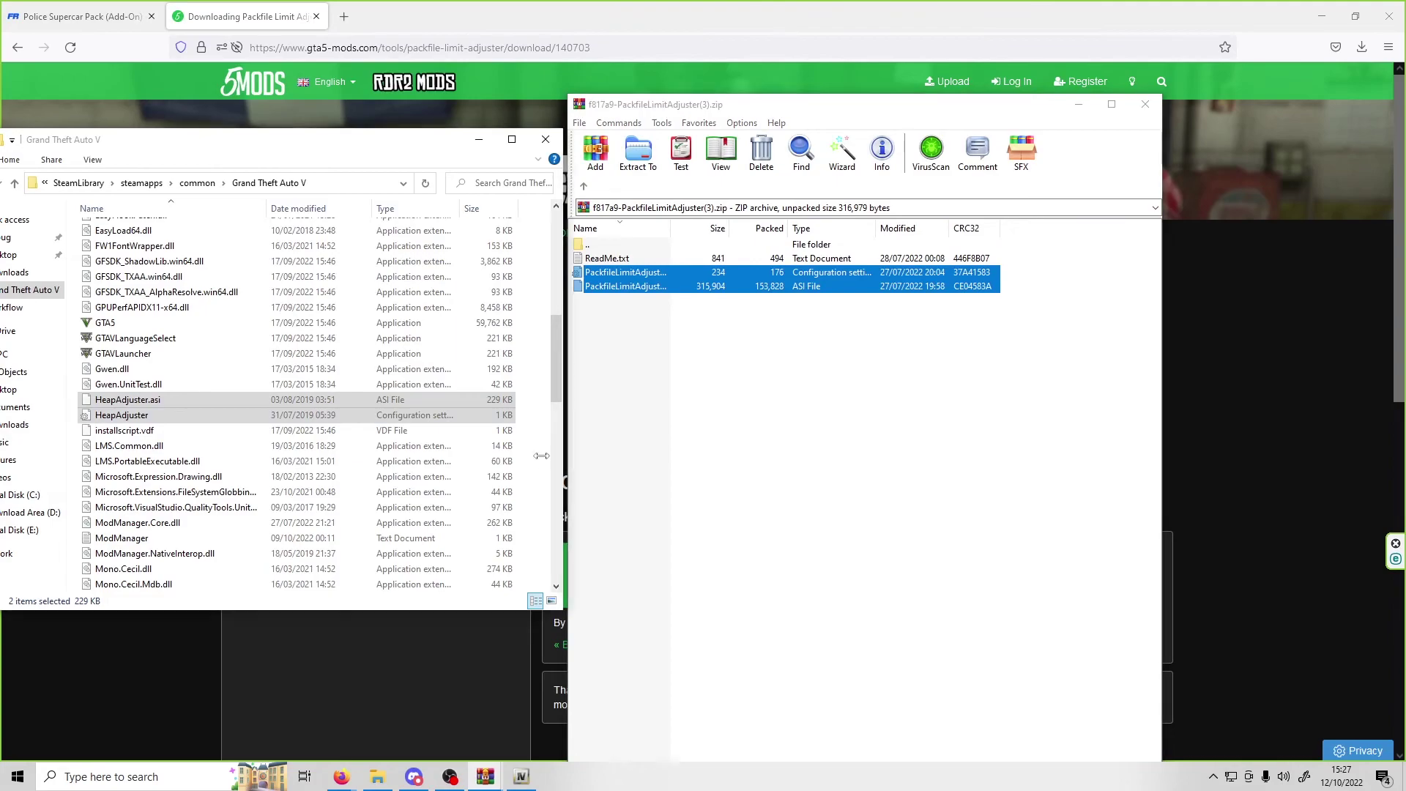
{"action": "left_click_drag", "start_coordinate": [541, 455], "coordinate": [544, 461]}
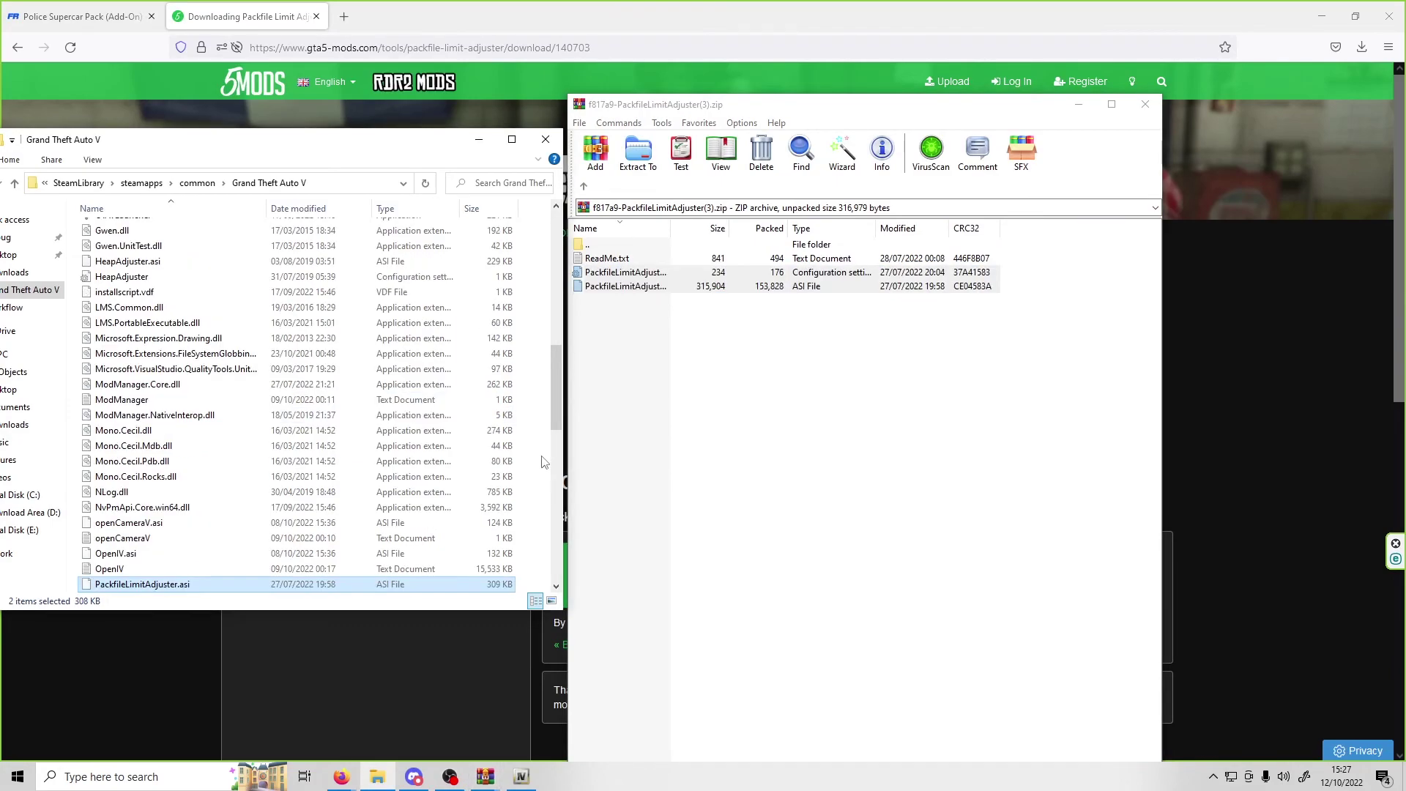
{"action": "left_click", "coordinate": [1031, 440]}
- Read the installation instructions in the archive's ReadMe.txt, and close the text file and the archive
{"action": "double_click", "coordinate": [615, 259]}
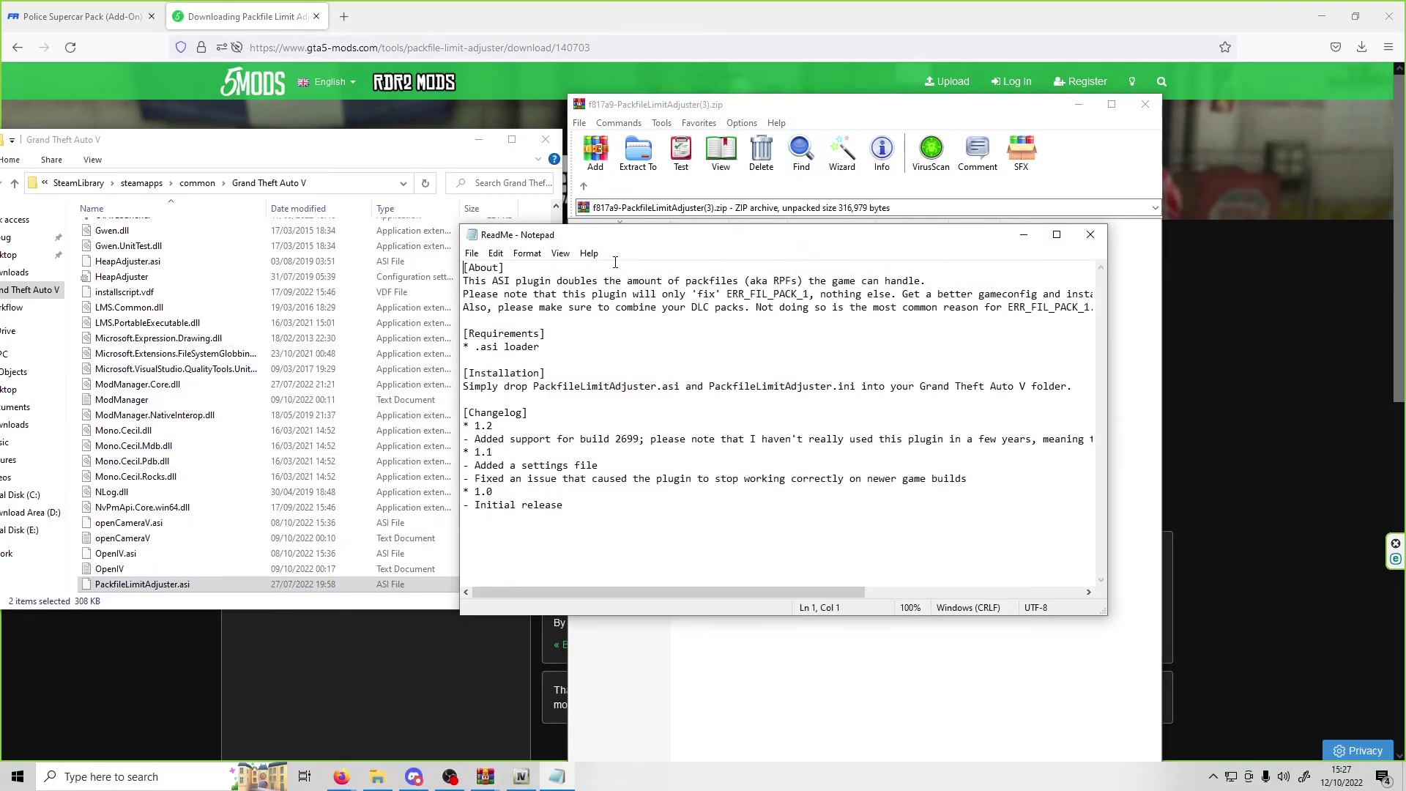
{"action": "left_click_drag", "start_coordinate": [478, 378], "coordinate": [1092, 383]}
{"action": "left_click", "coordinate": [1092, 384]}
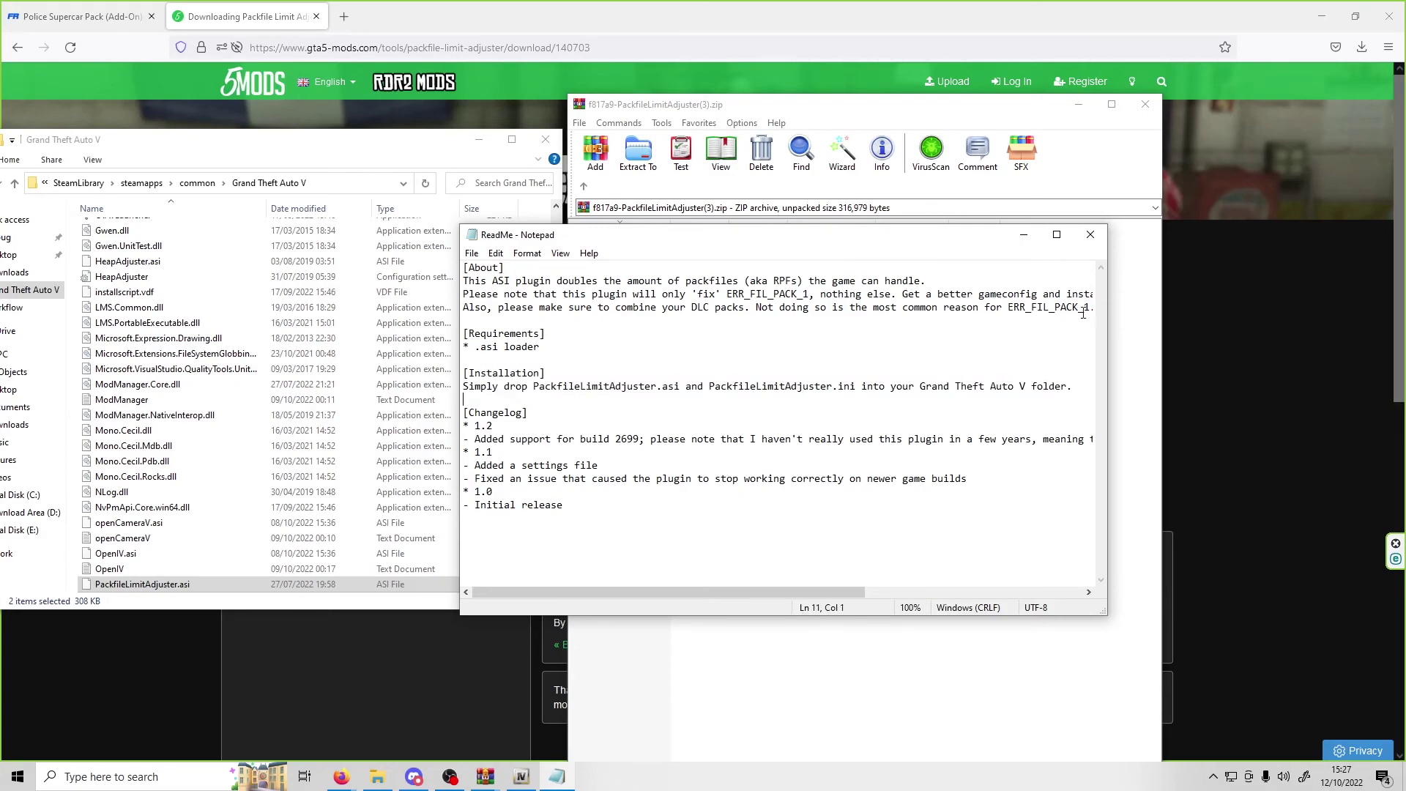
{"action": "left_click", "coordinate": [1090, 235]}
{"action": "left_click", "coordinate": [1145, 104]}
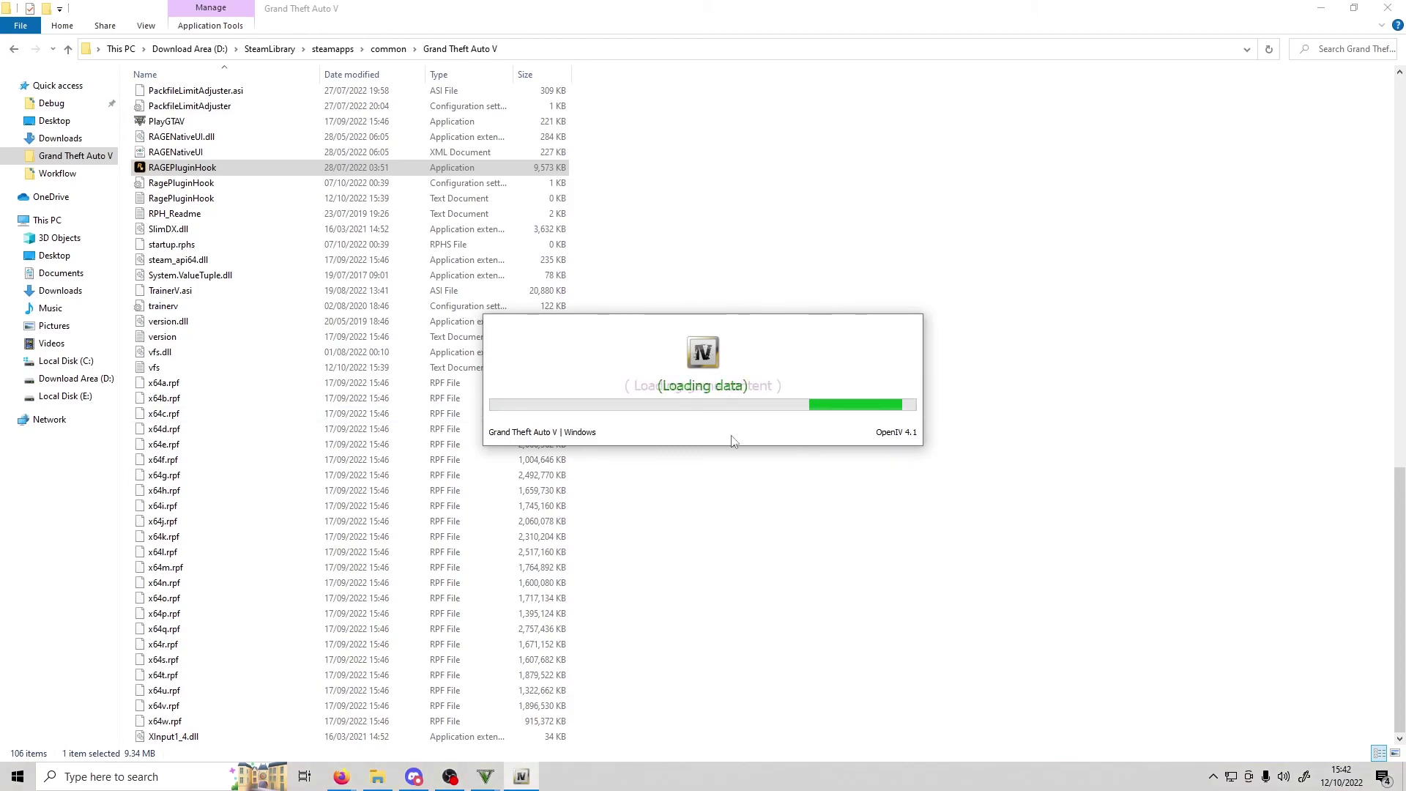
- In OpenIV, open vehicles.rpf under mods/update/x64/dlcpacks/bizzlepolice/dlc.rpf/x64
{"action": "left_click", "coordinate": [481, 251]}
{"action": "double_click", "coordinate": [481, 251]}
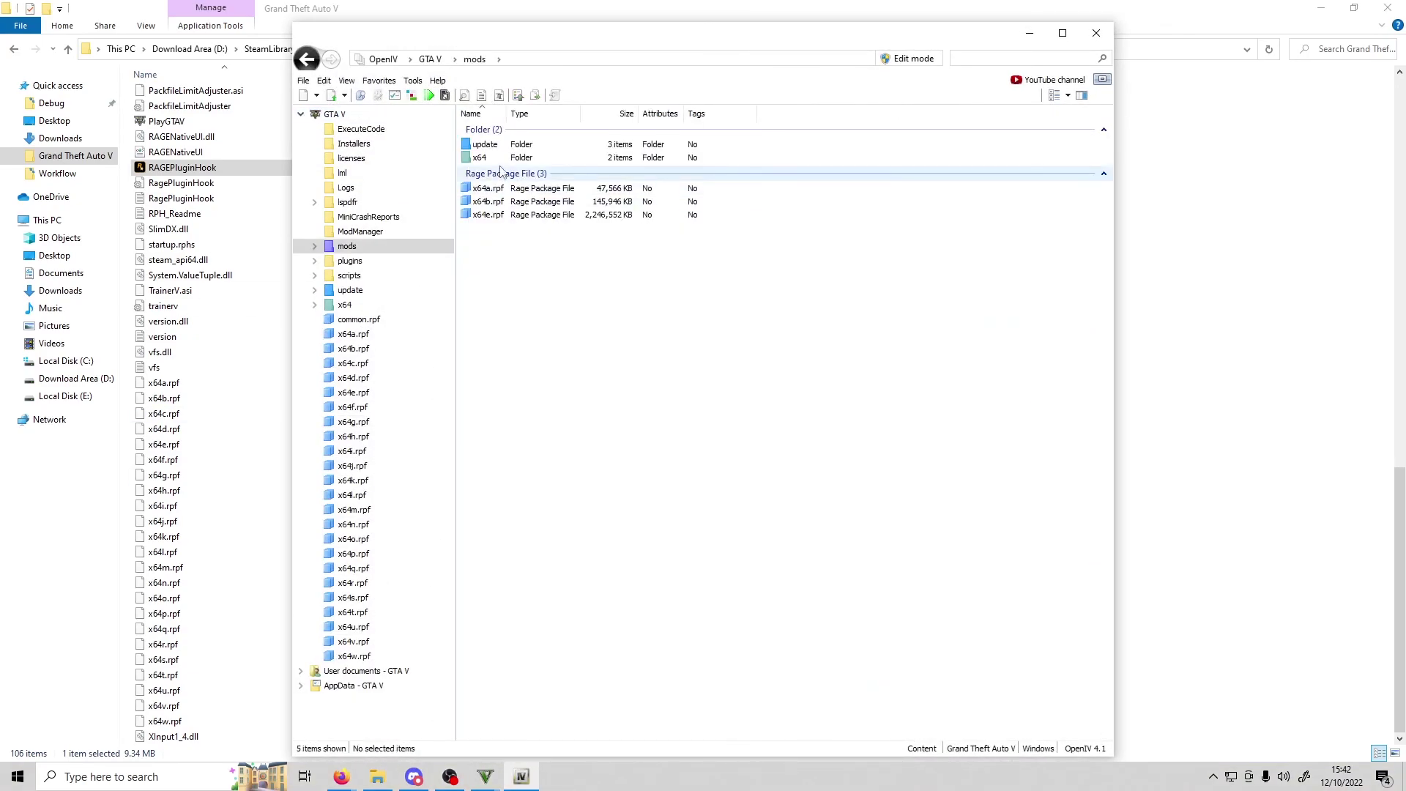
{"action": "double_click", "coordinate": [486, 144]}
{"action": "double_click", "coordinate": [486, 144]}
{"action": "double_click", "coordinate": [488, 158]}
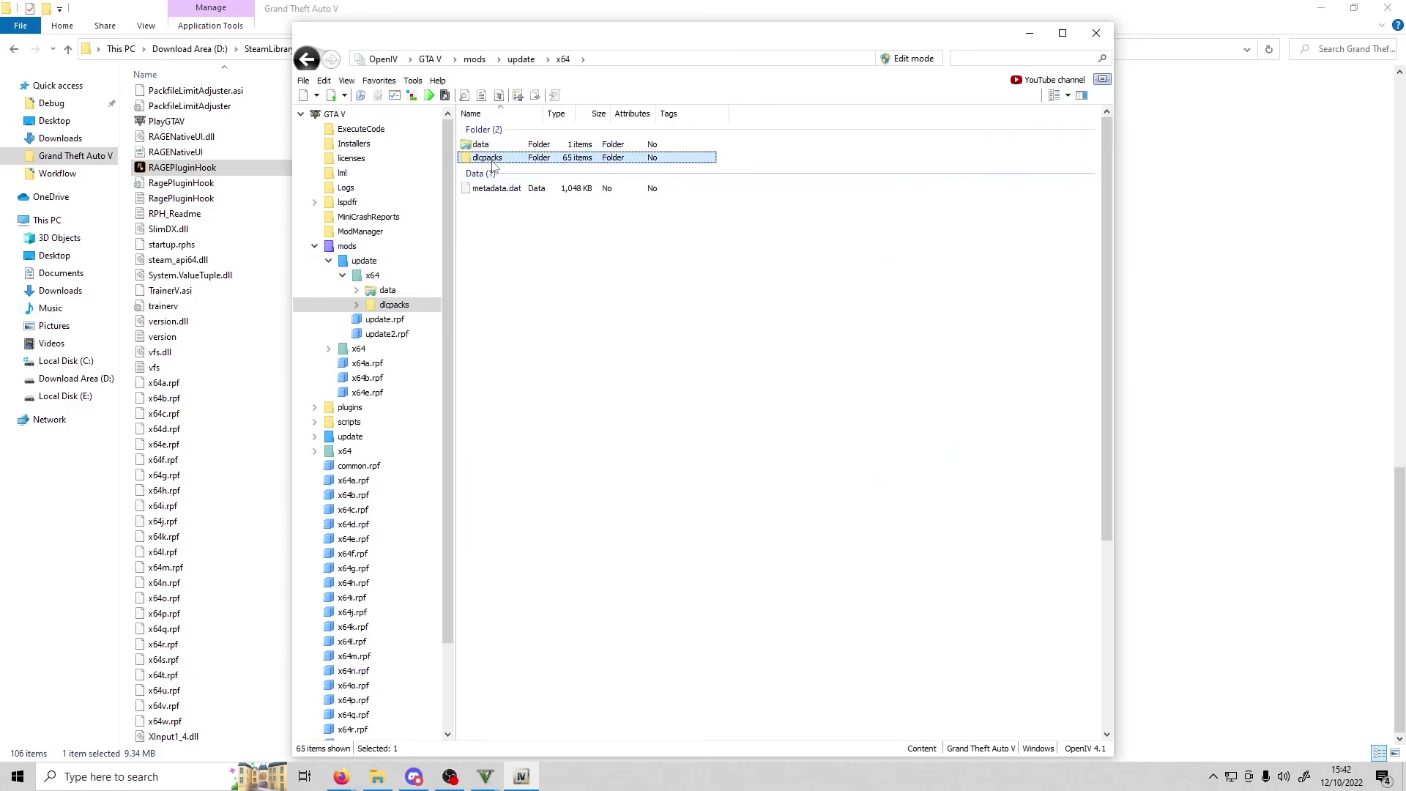
{"action": "double_click", "coordinate": [489, 144]}
{"action": "double_click", "coordinate": [493, 147]}
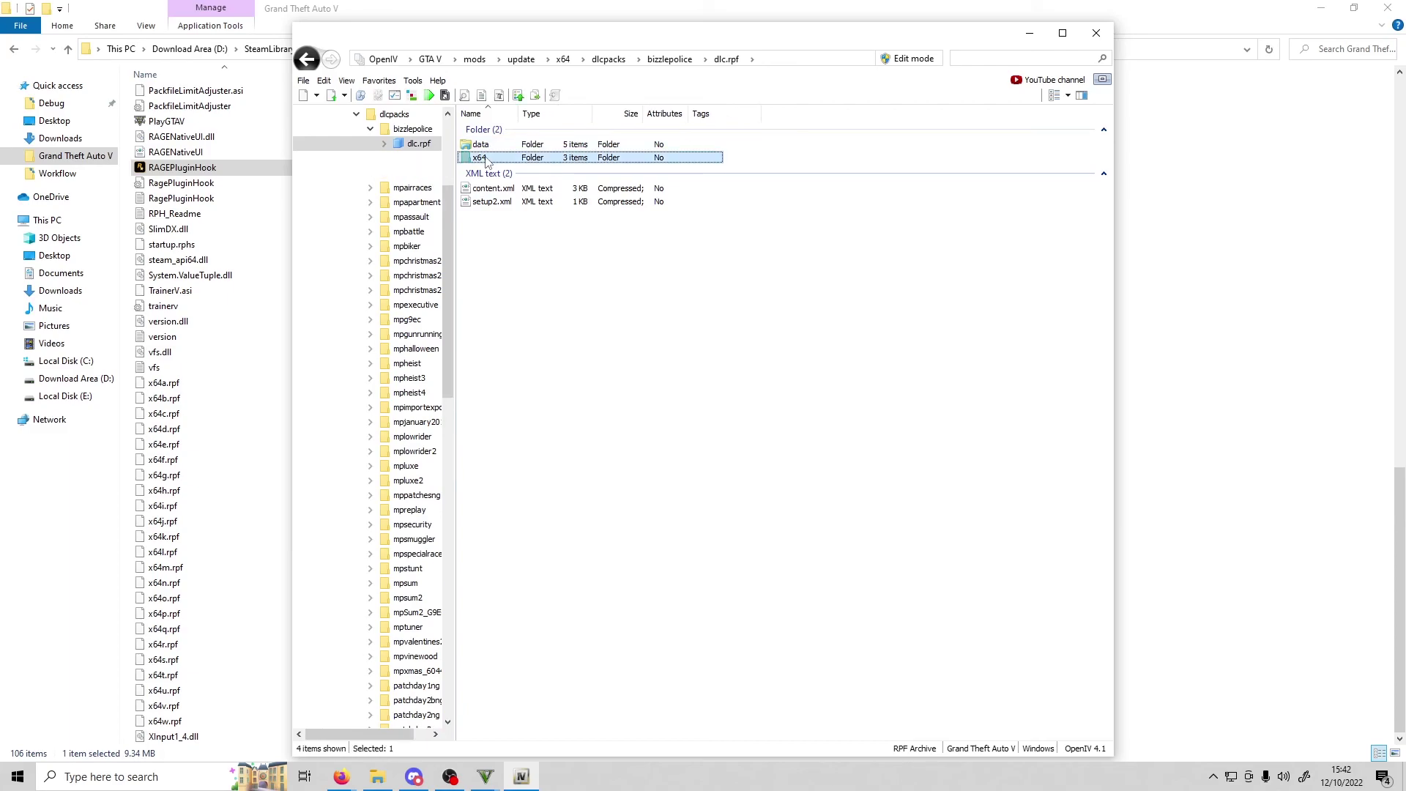
{"action": "double_click", "coordinate": [486, 159]}
{"action": "double_click", "coordinate": [493, 189]}
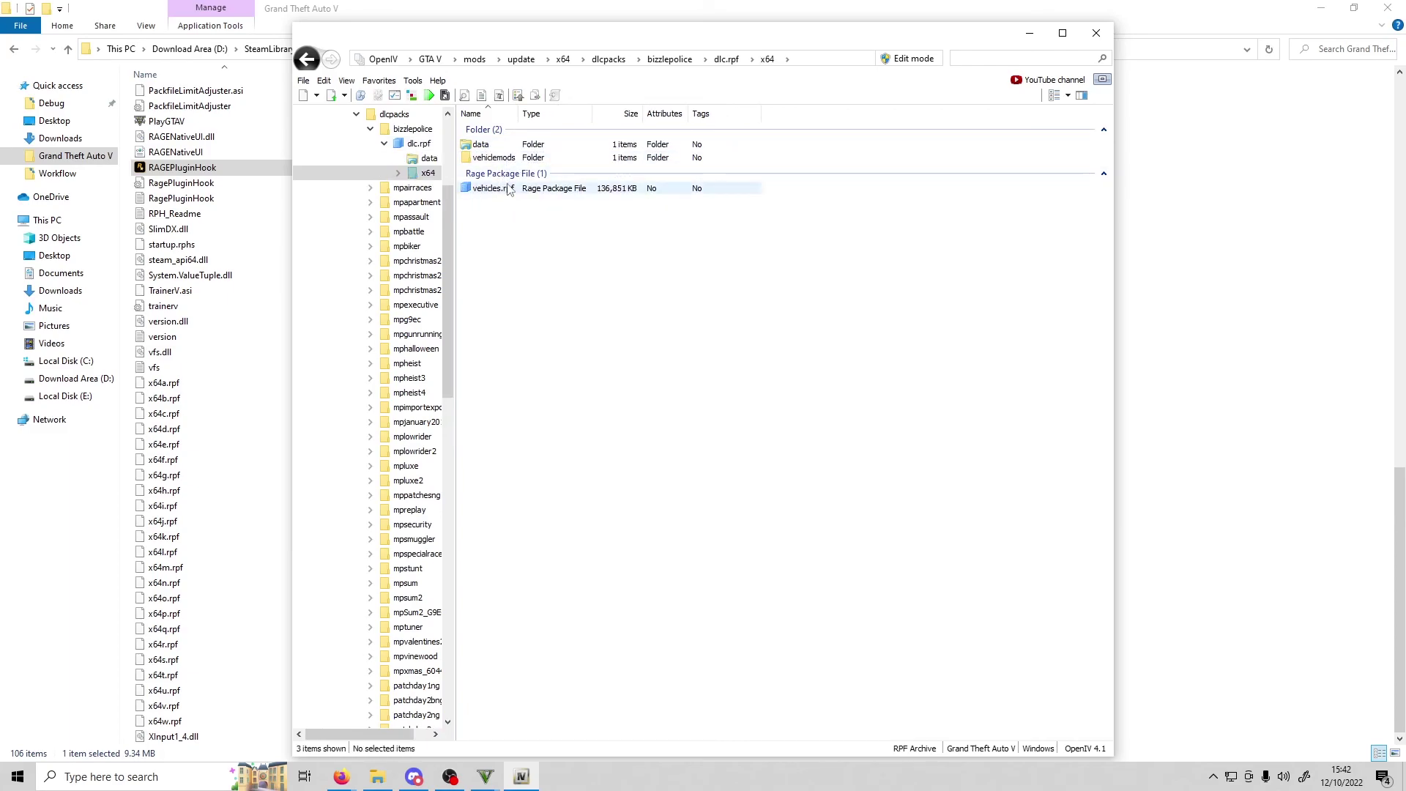
- Look through the fragment objects and texture dictionaries in vehicles.rpf for the model names of the police supercars
{"action": "left_click_drag", "start_coordinate": [736, 367], "coordinate": [474, 63]}
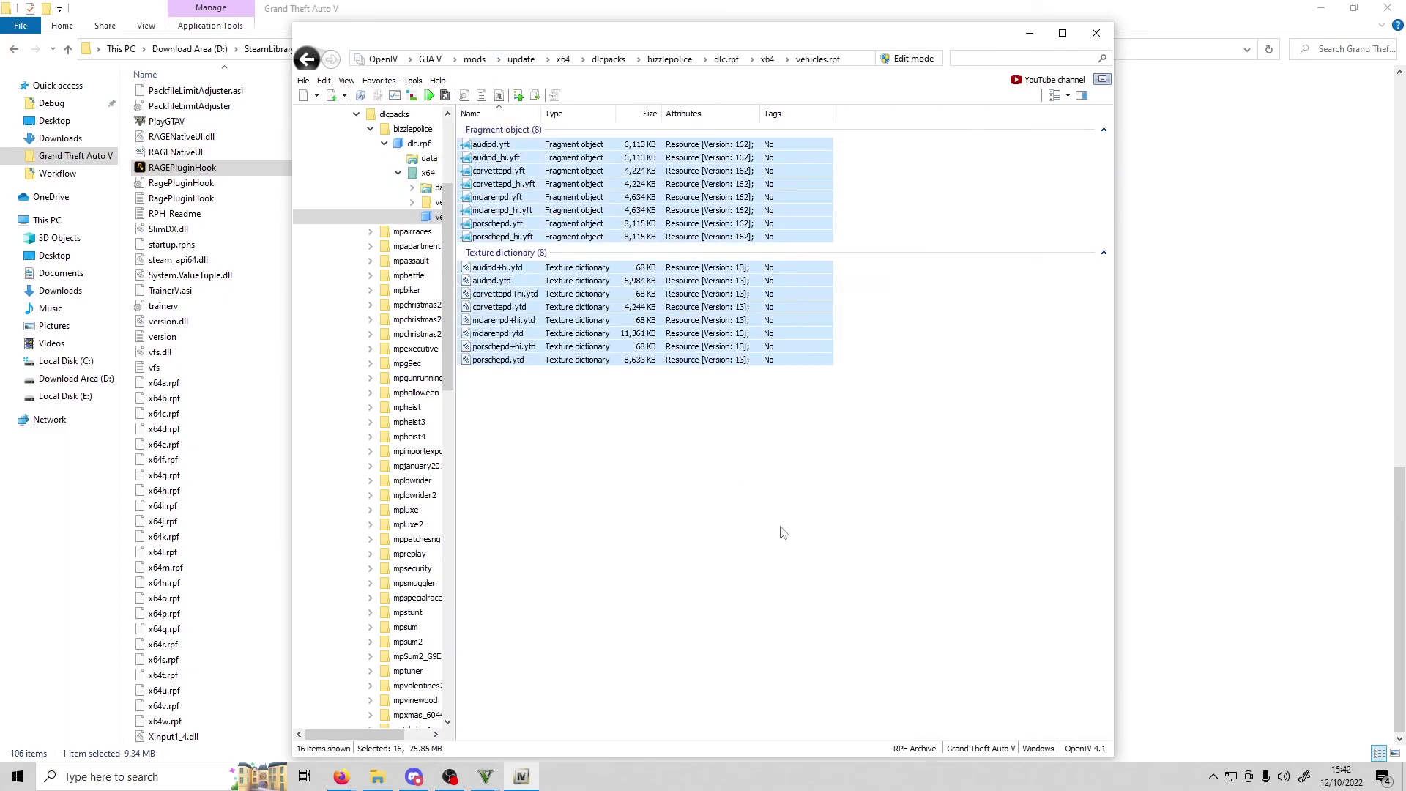
{"action": "left_click_drag", "start_coordinate": [914, 549], "coordinate": [466, 130]}
{"action": "left_click_drag", "start_coordinate": [845, 549], "coordinate": [479, 63]}
{"action": "left_click", "coordinate": [734, 396]}
{"action": "left_click", "coordinate": [473, 149]}
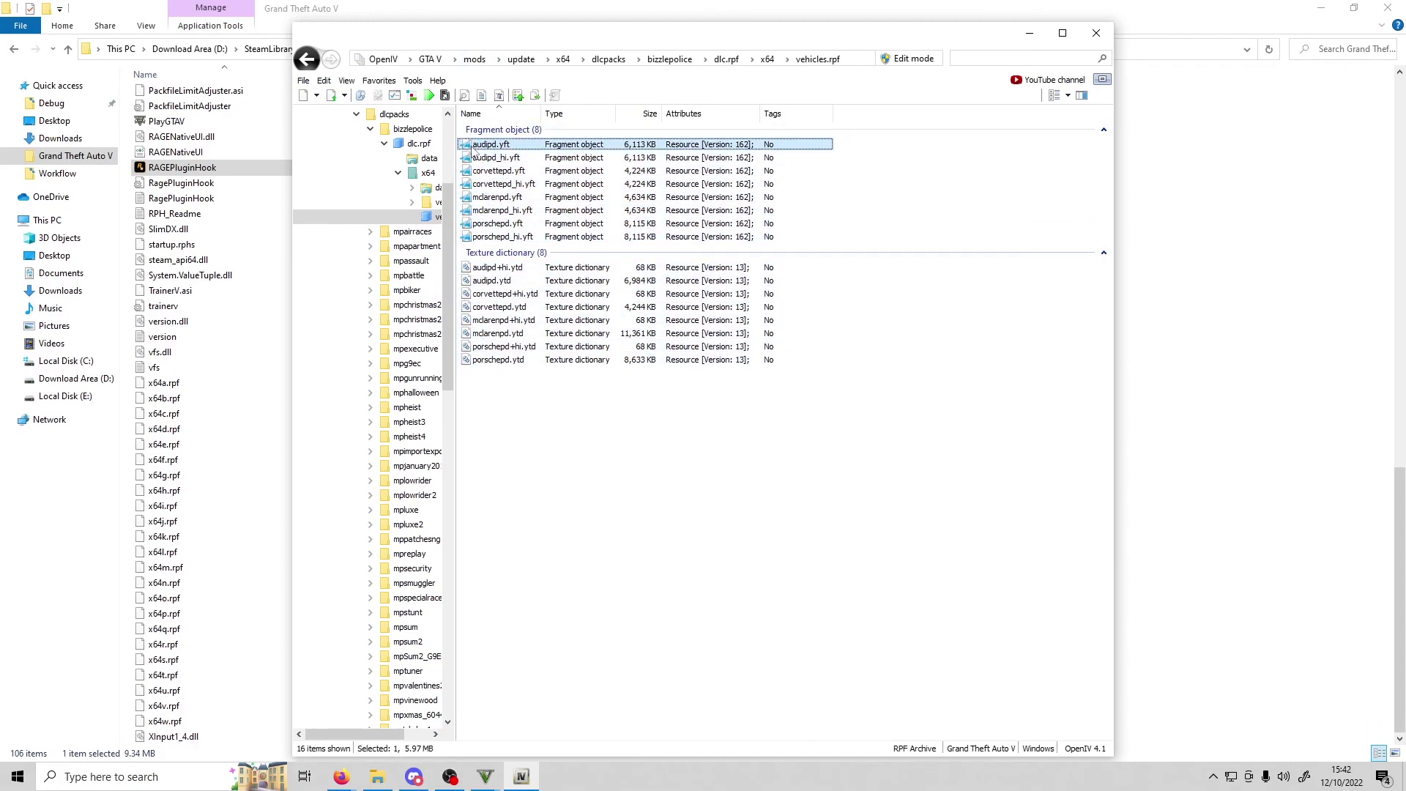
{"action": "left_click", "coordinate": [551, 680]}
- Switch to Grand Theft Auto V and spawn the AUDIPD model with the RAGE Plugin Hook console's Spawn command
{"action": "left_click", "coordinate": [484, 776]}
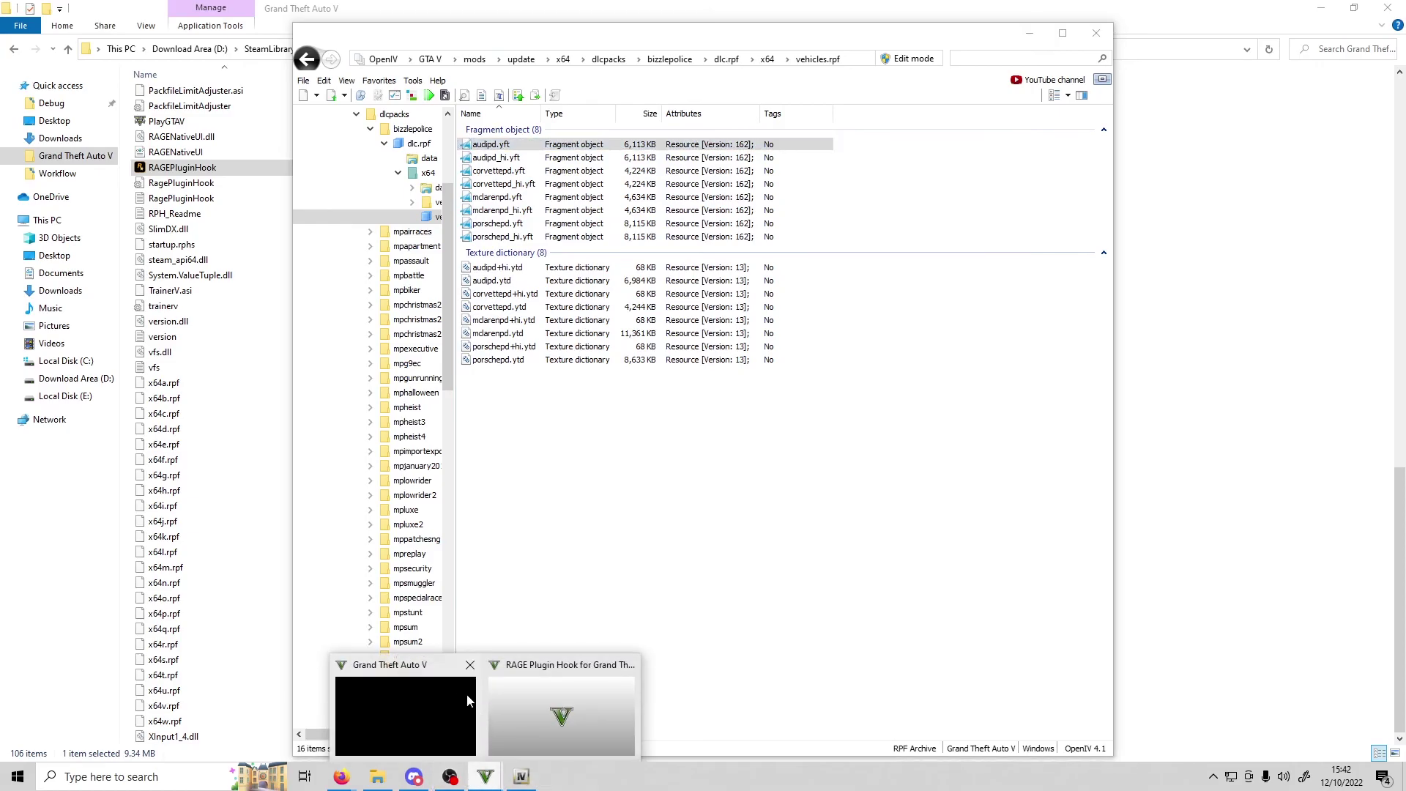
{"action": "left_click", "coordinate": [467, 700]}
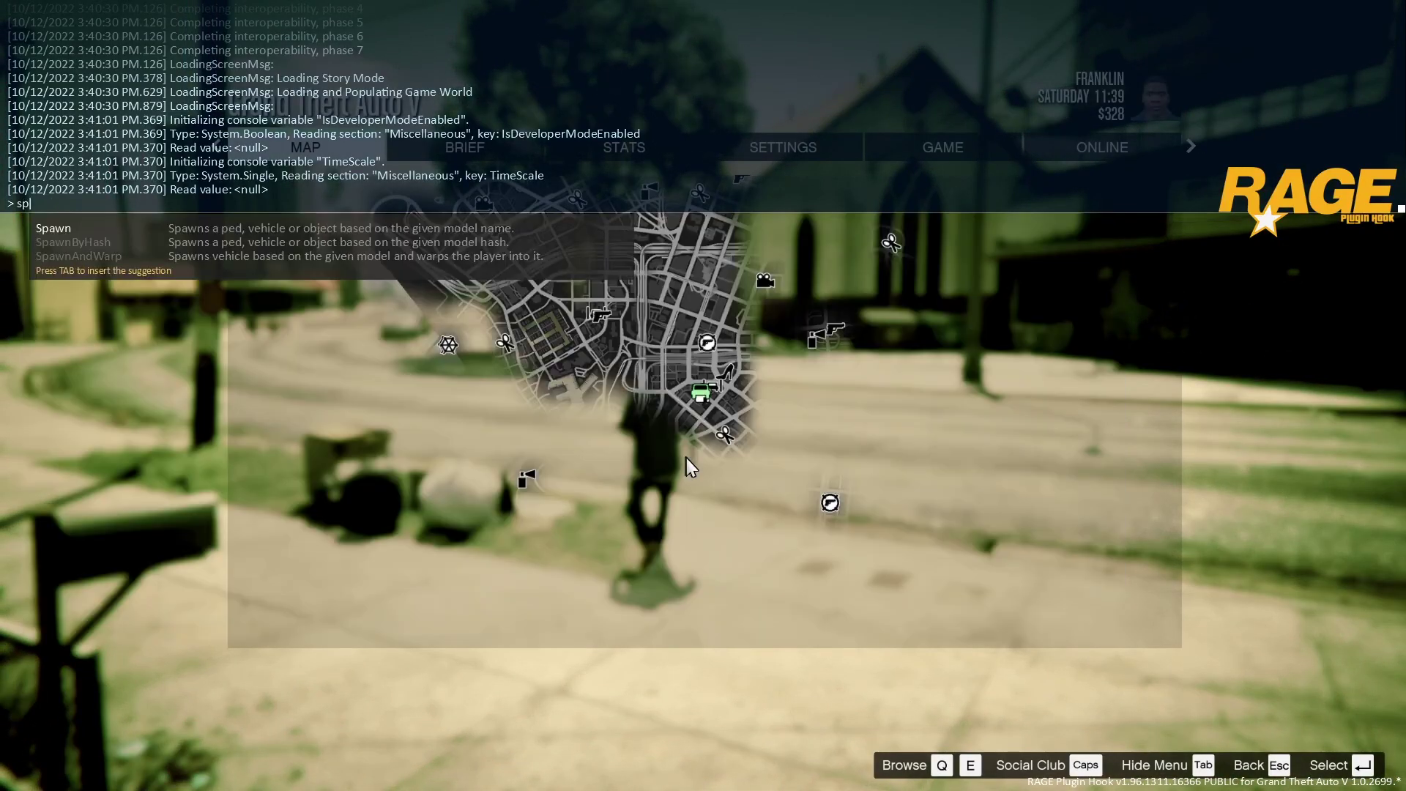
{"action": "key", "text": "Tab"}
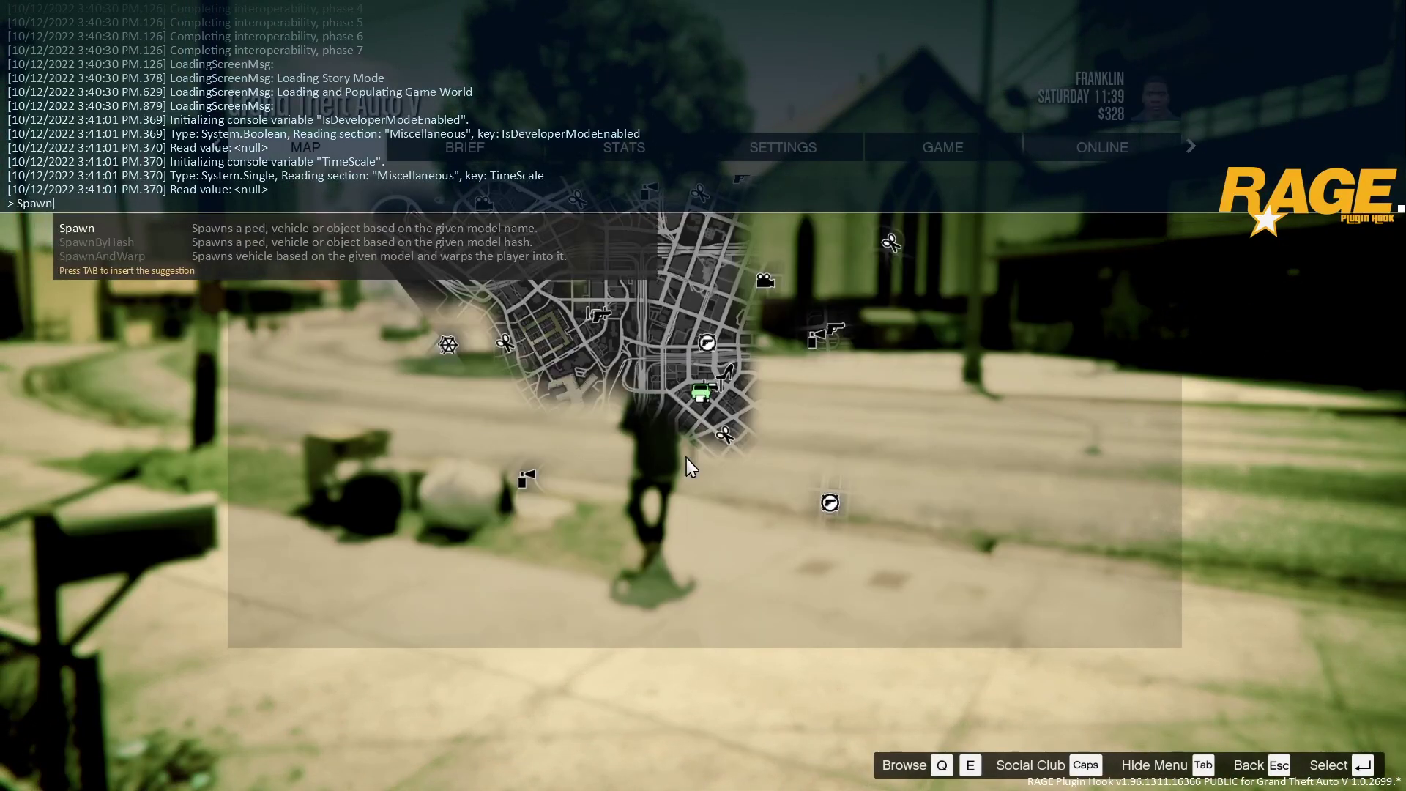
{"action": "type", "text": "aud"}
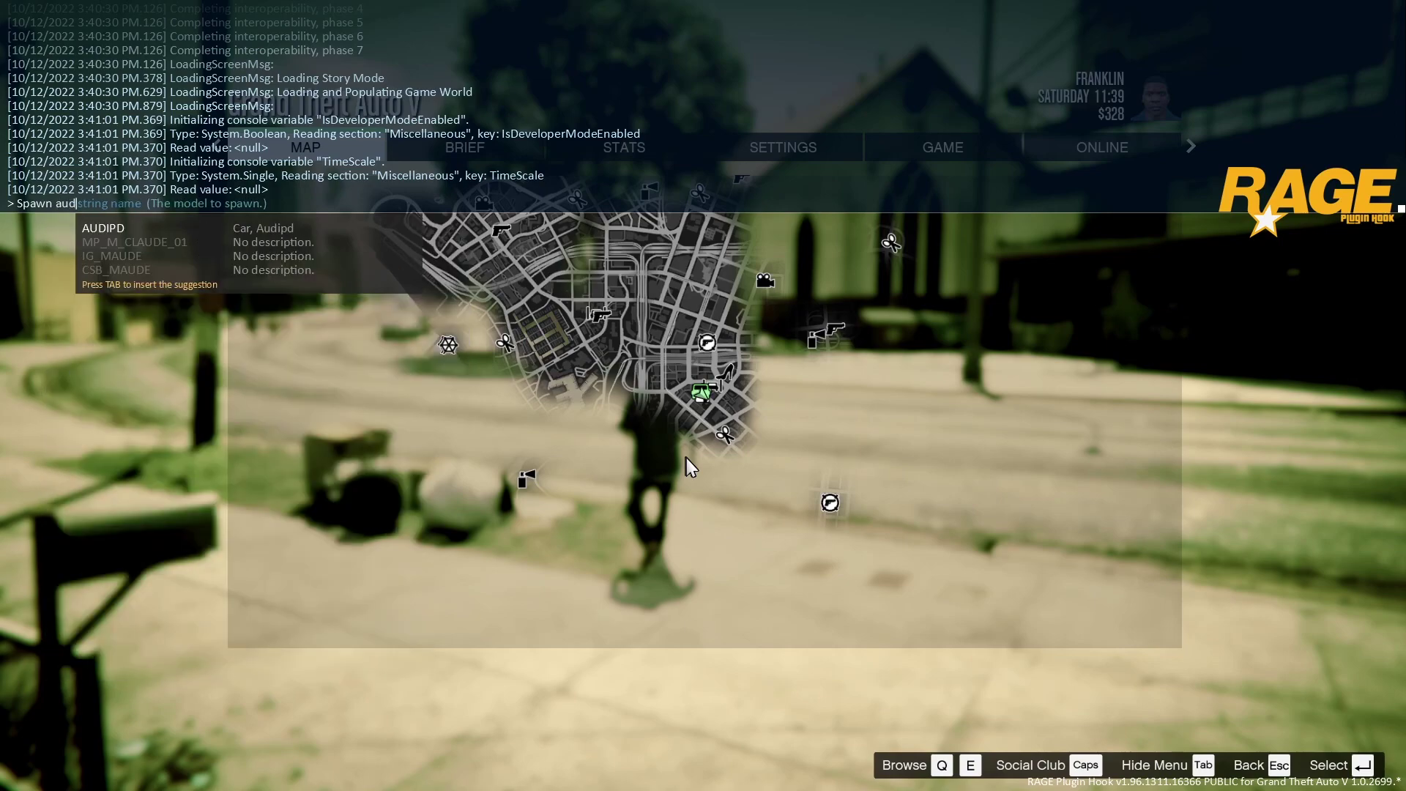
{"action": "type", "text": "ip"}
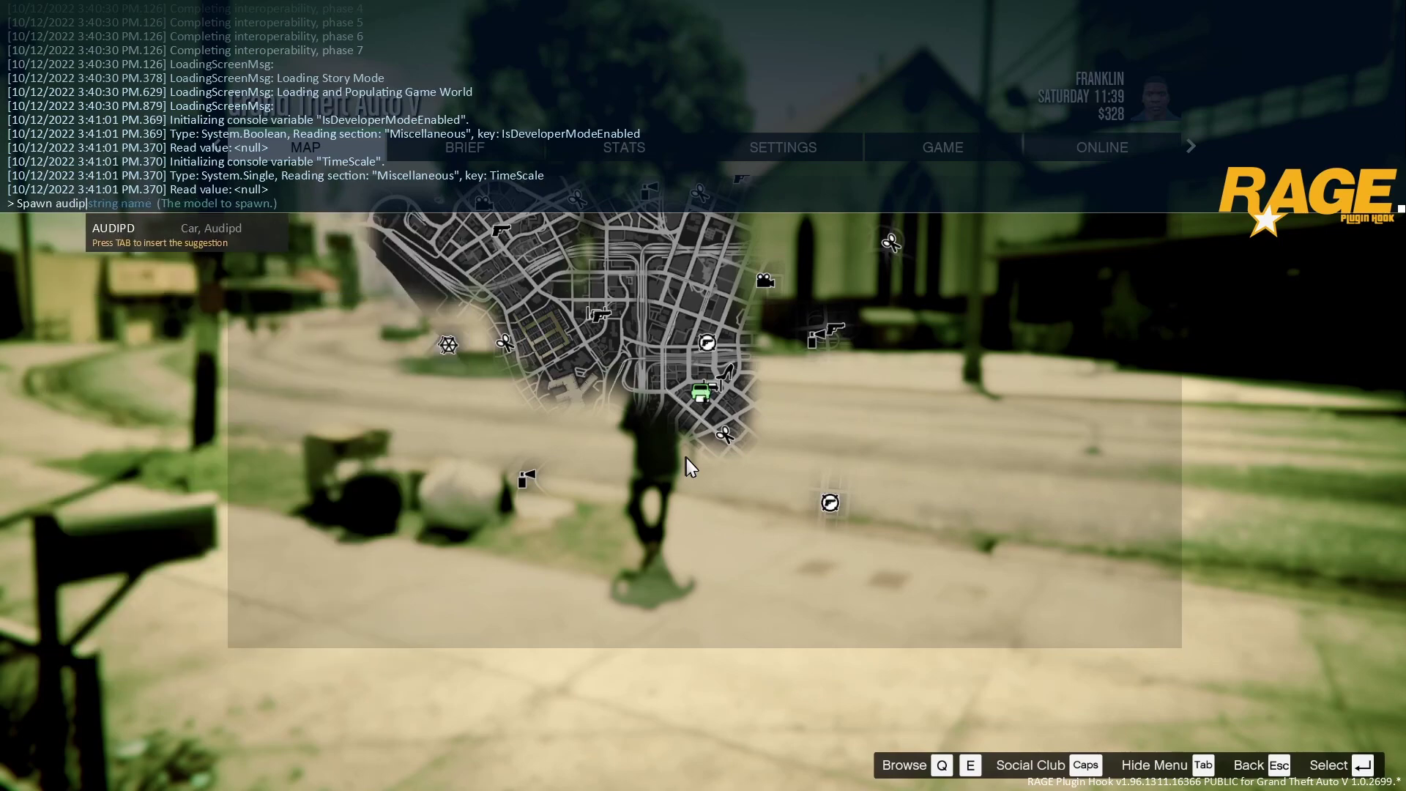
{"action": "key", "text": "Tab"}
{"action": "key", "text": "Return"}
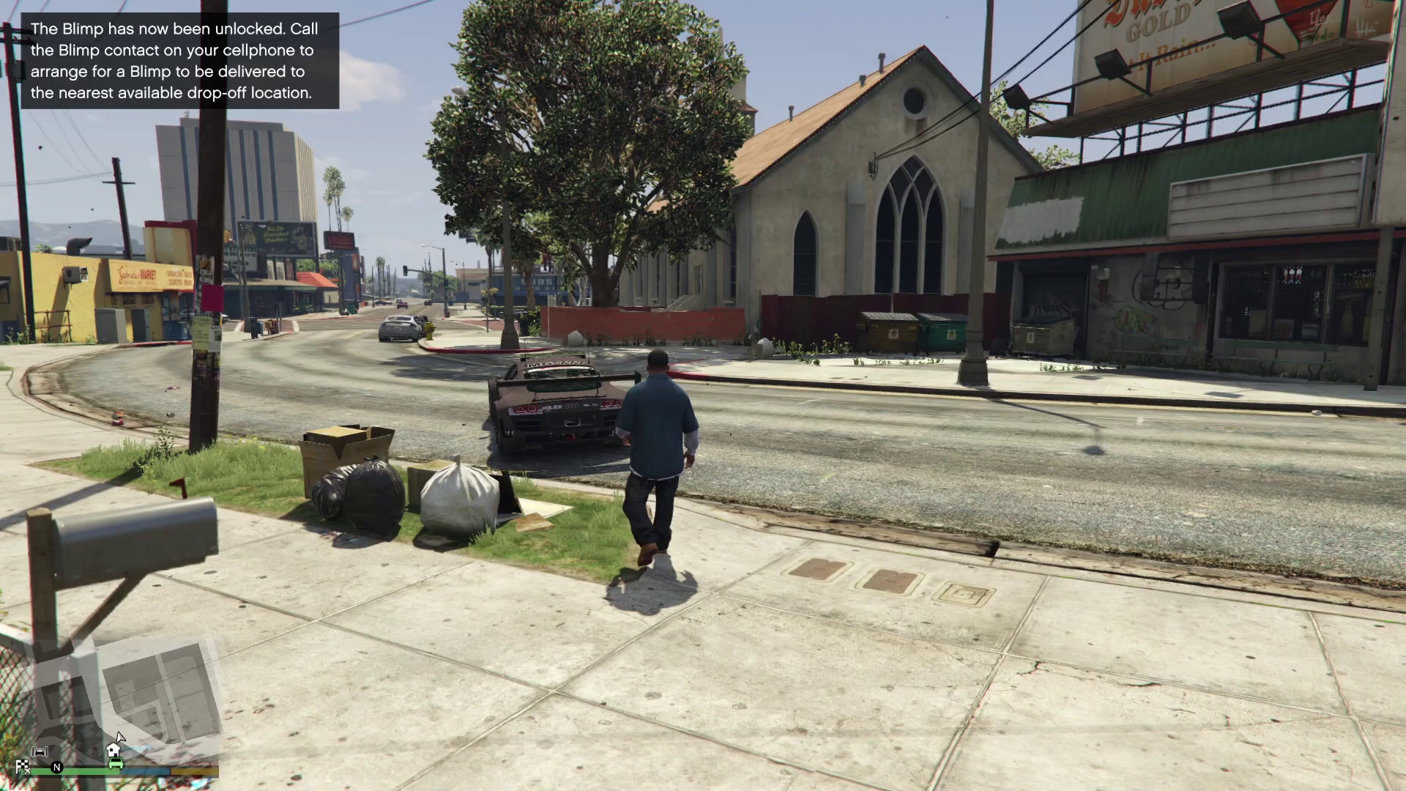
- Close the RAGE Plugin Hook console and get into the spawned Audi police car
{"action": "key", "text": "F4"}
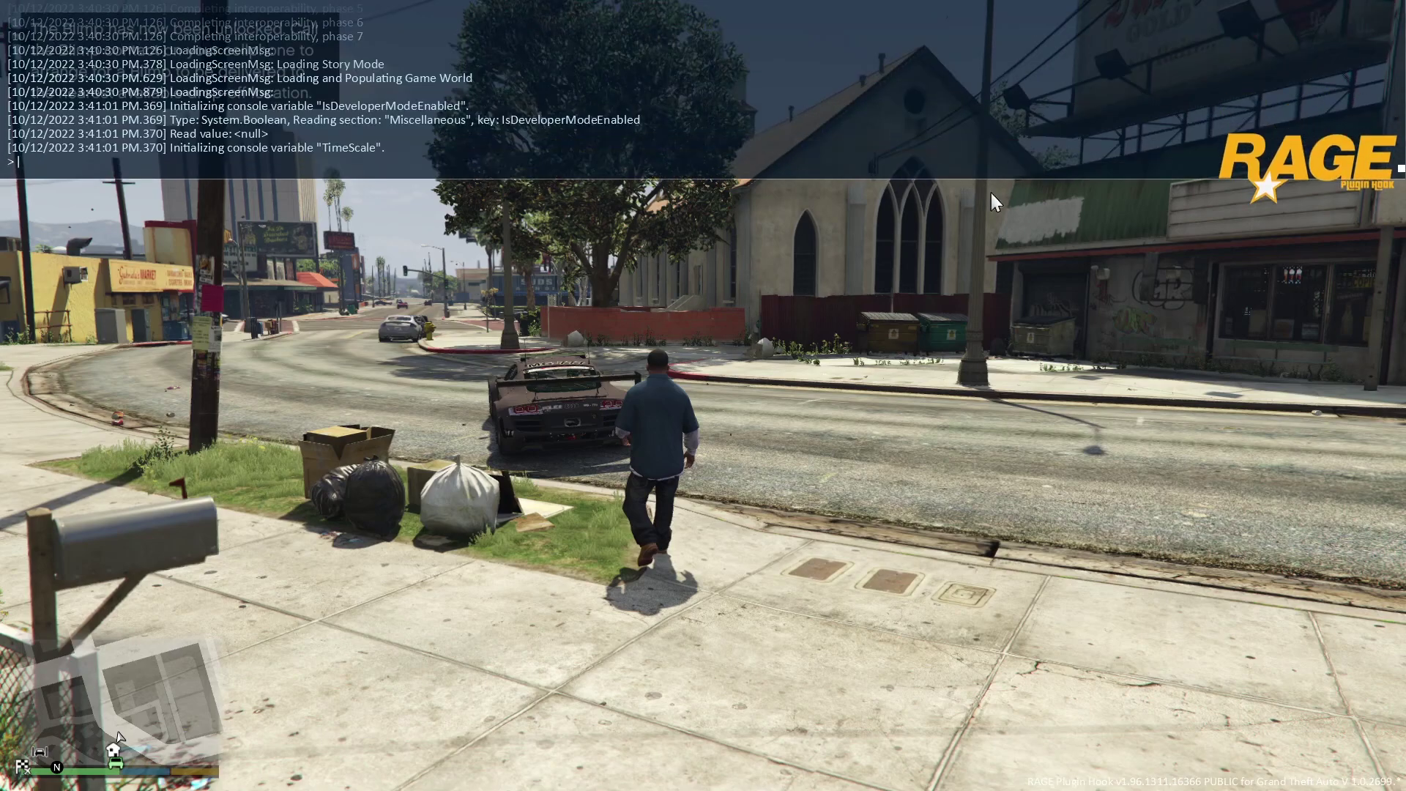
{"action": "key", "text": "F4"}
{"action": "key", "text": "BackSpace"}
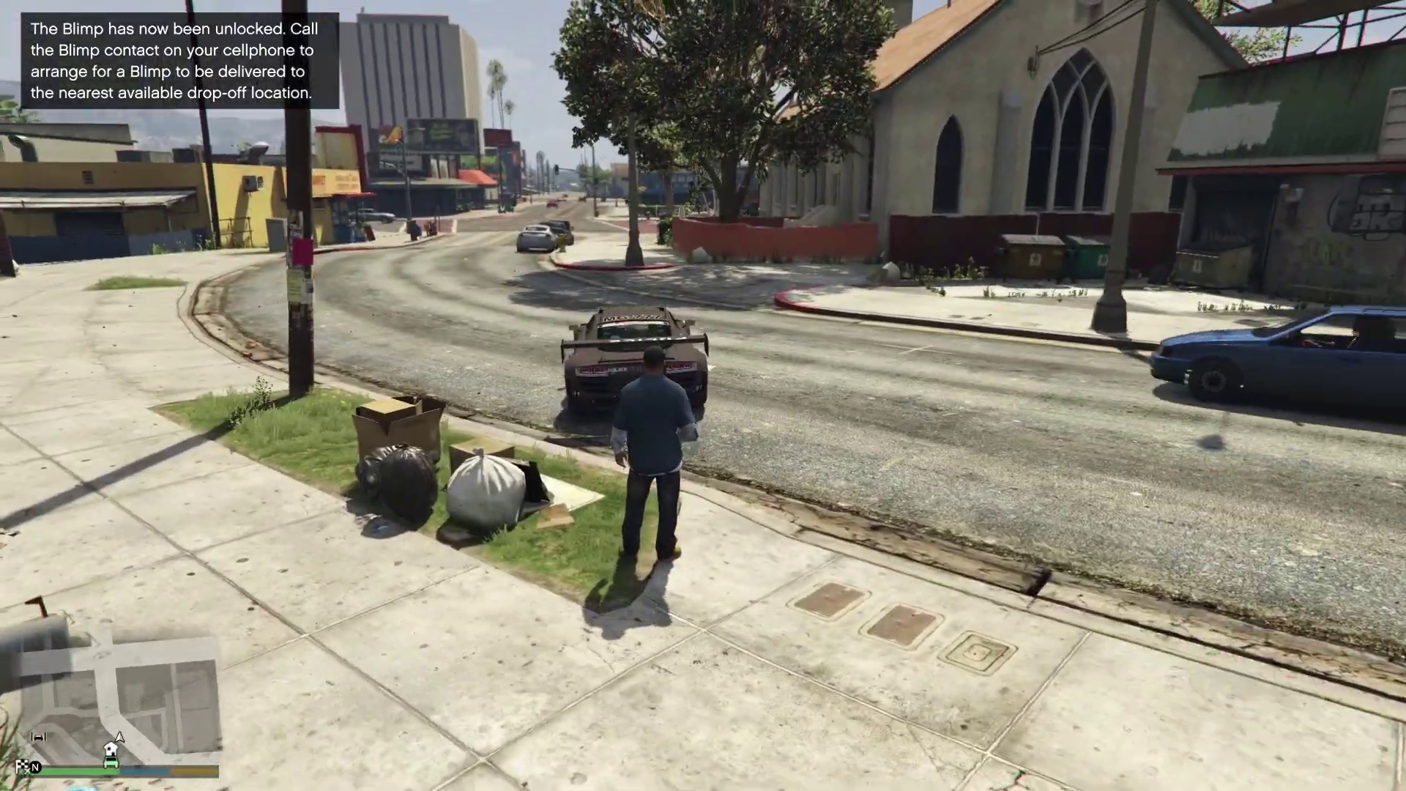
{"action": "key", "text": "F4"}
{"action": "key", "text": "F4"}
{"action": "key", "text": "f"}
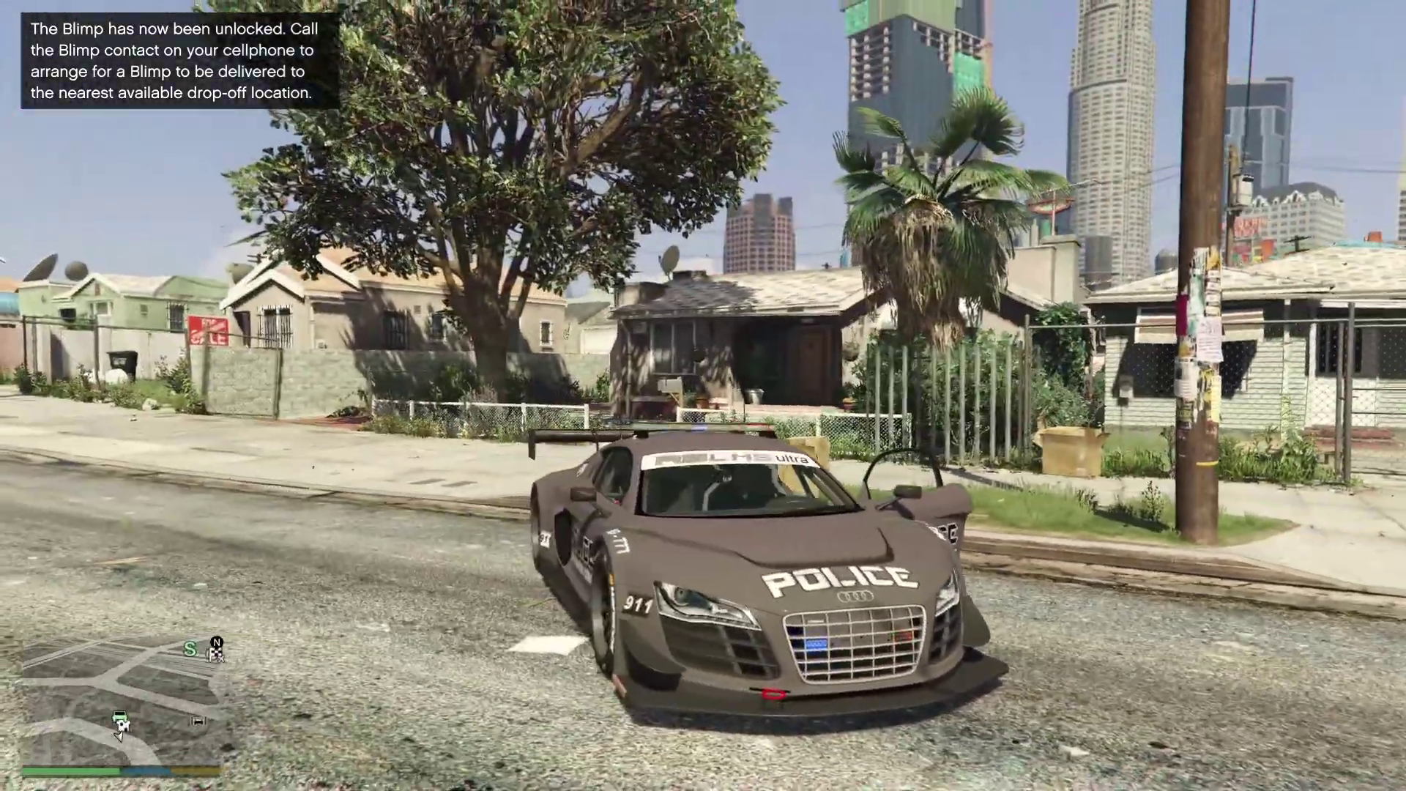
{"action": "key", "text": "w"}
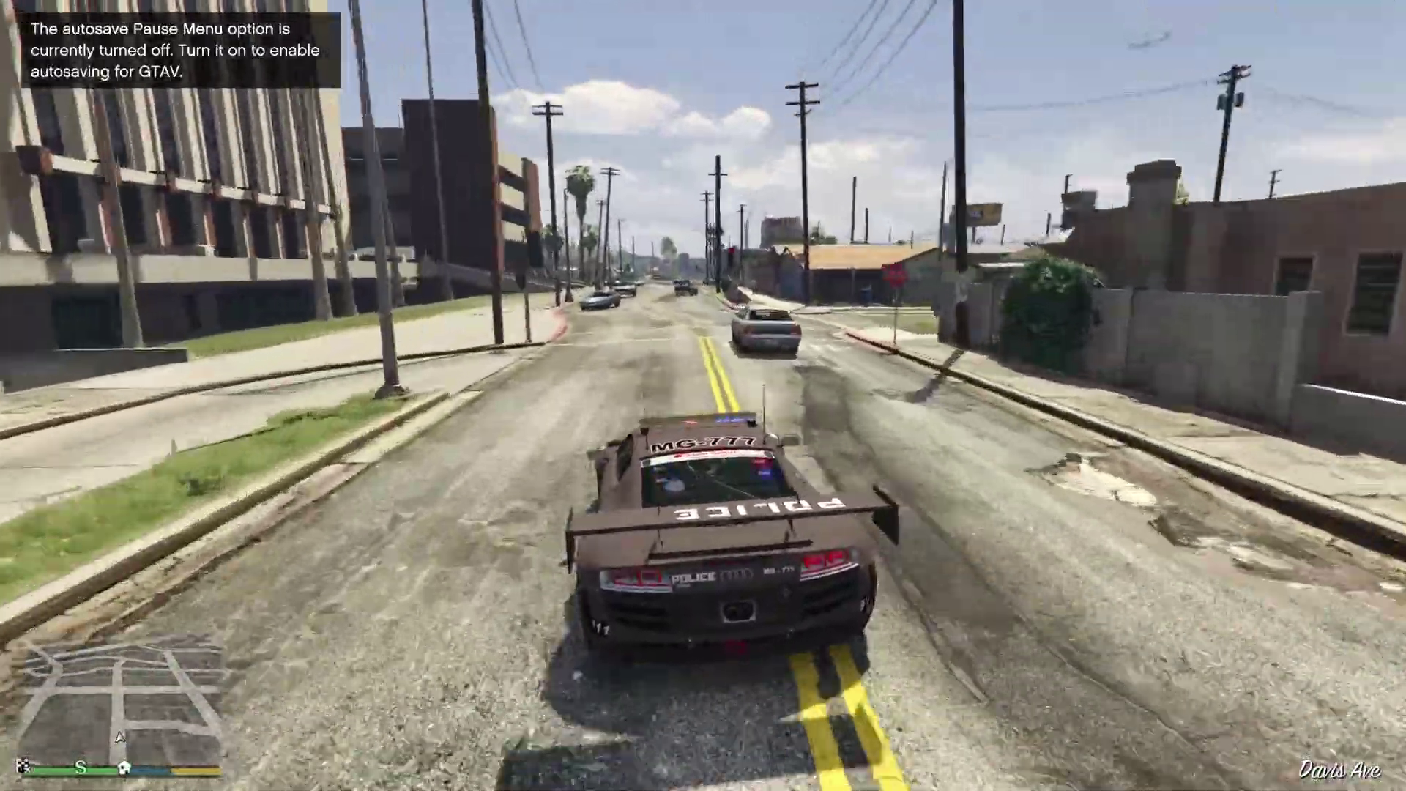
{"action": "key", "text": "w"}
{"action": "key", "text": "d"}
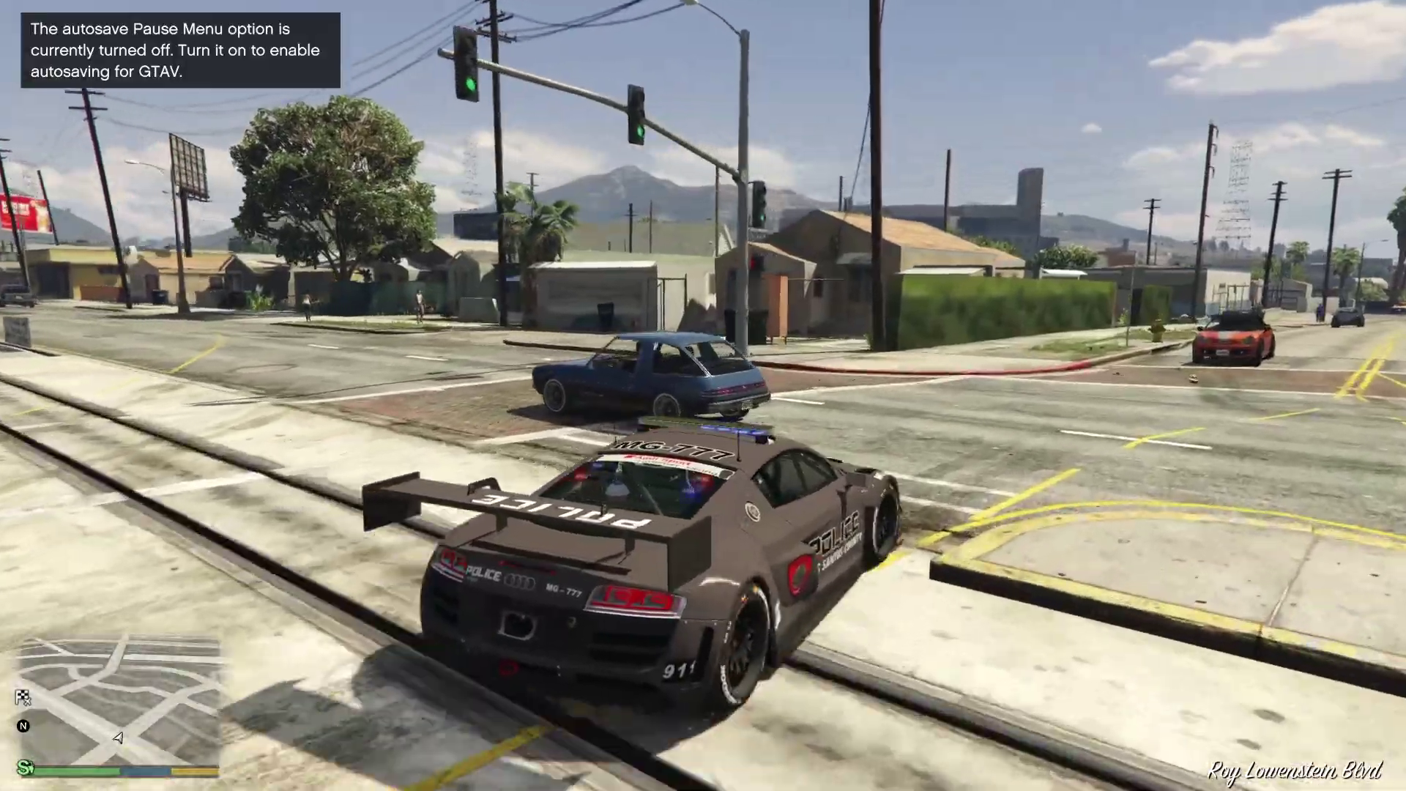
{"action": "key", "text": "w"}
{"action": "key", "text": "a"}
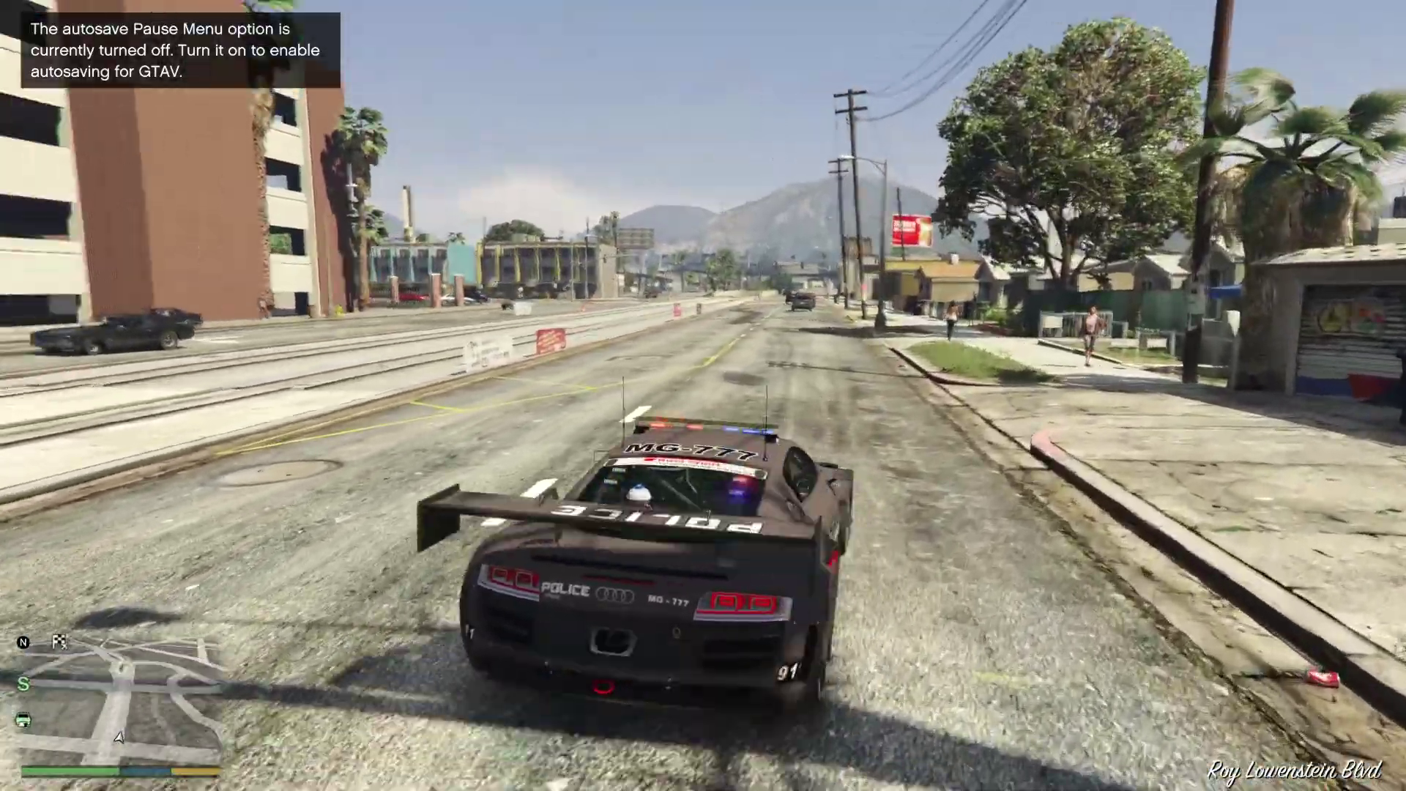
{"action": "key", "text": "d"}
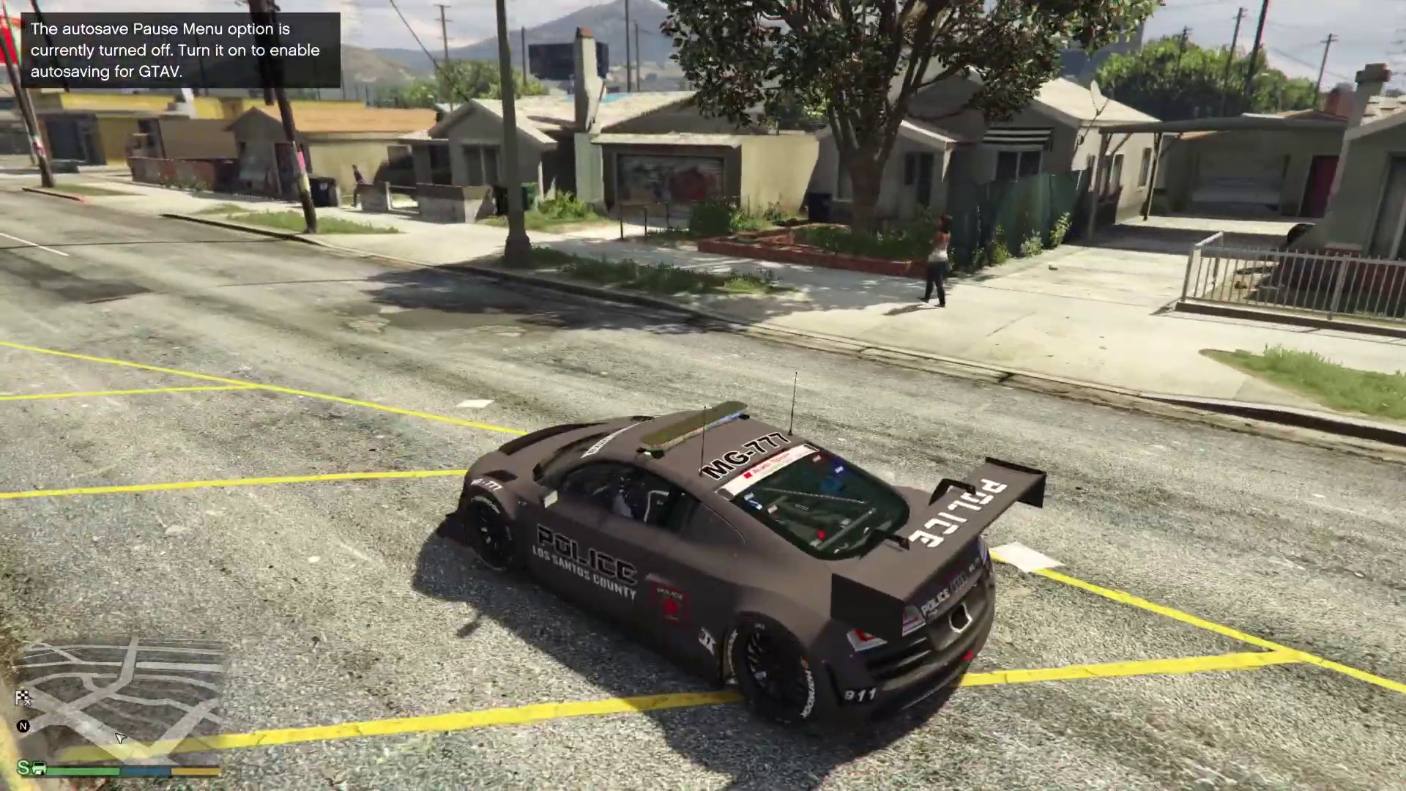
{"action": "key", "text": "w"}
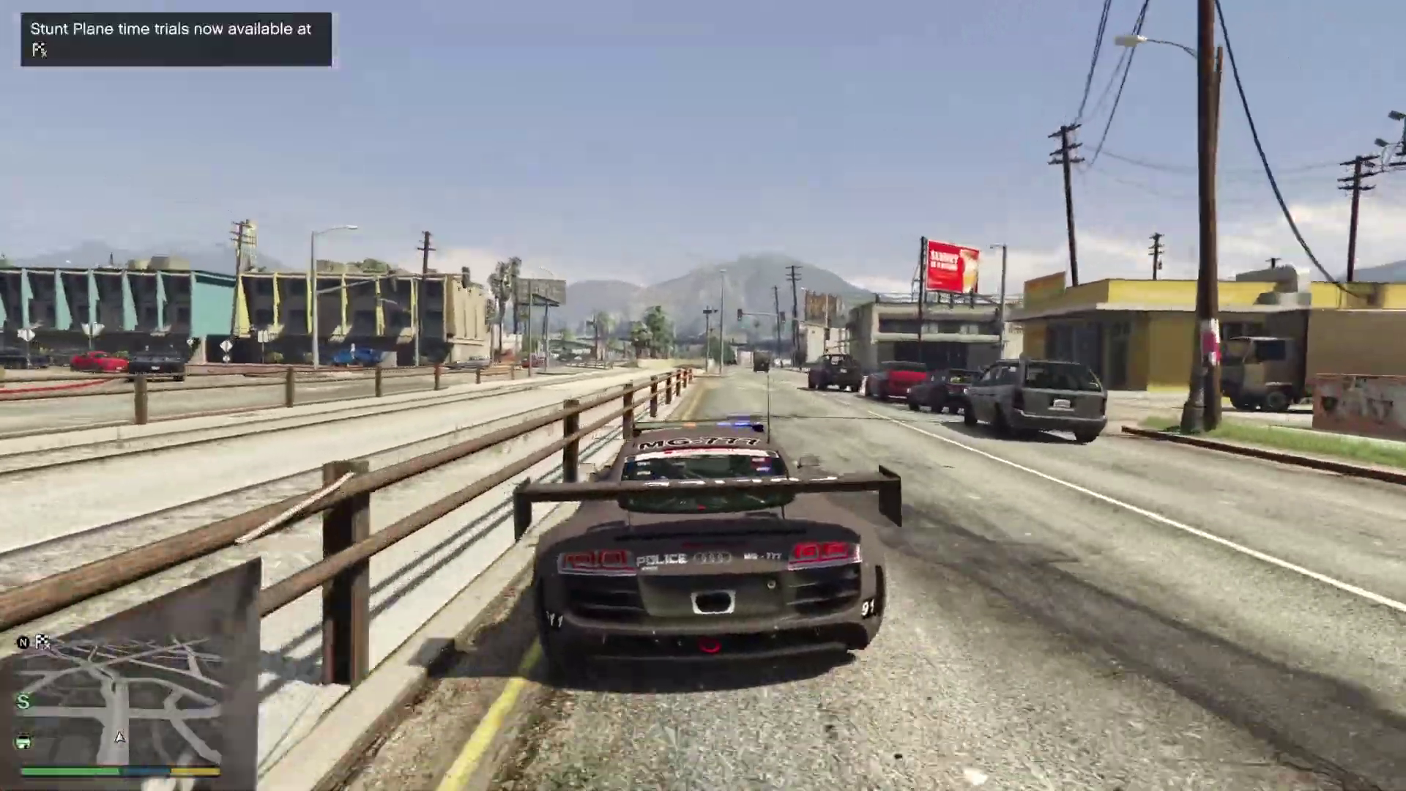
{"action": "key", "text": "d"}
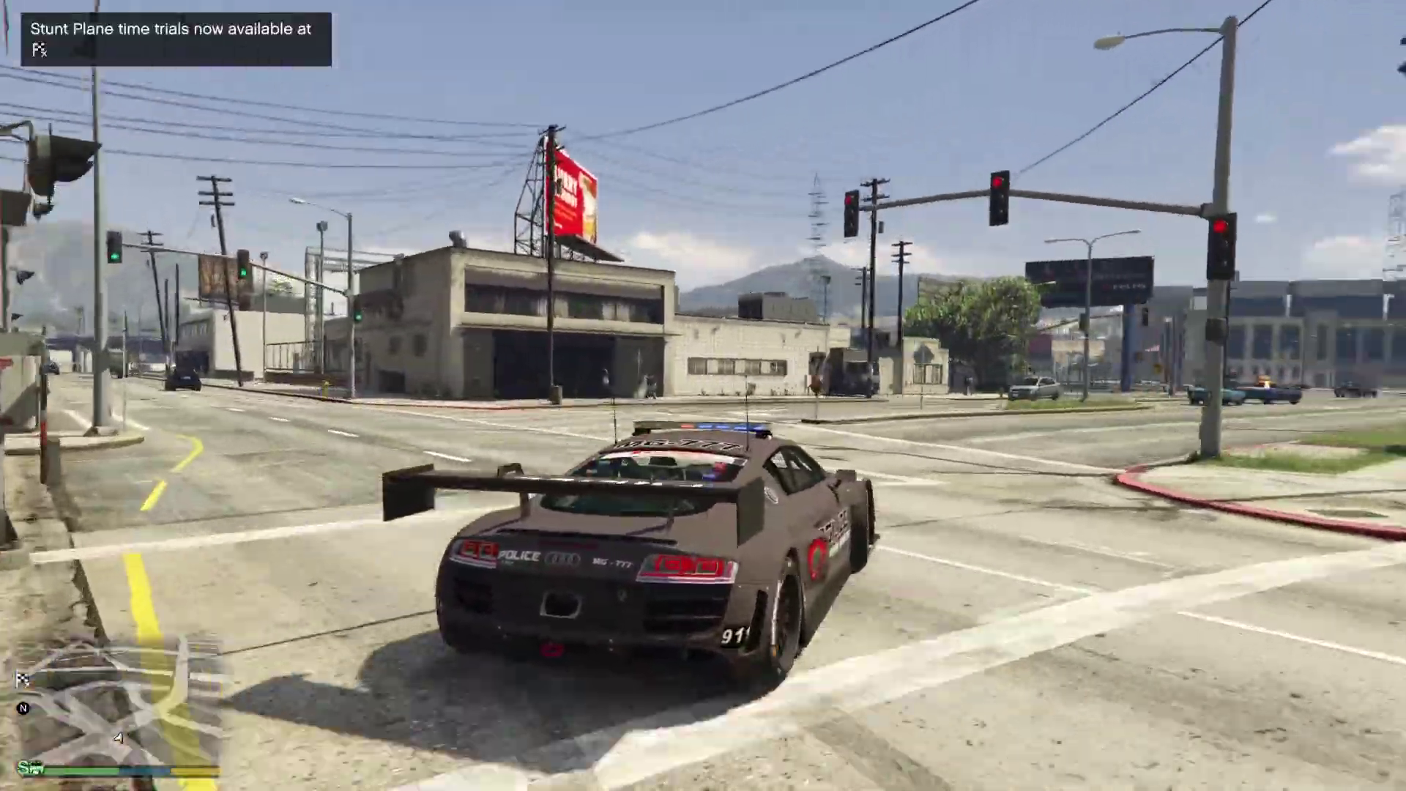
{"action": "key", "text": "w"}
{"action": "key", "text": "d"}
{"action": "key", "text": "a"}
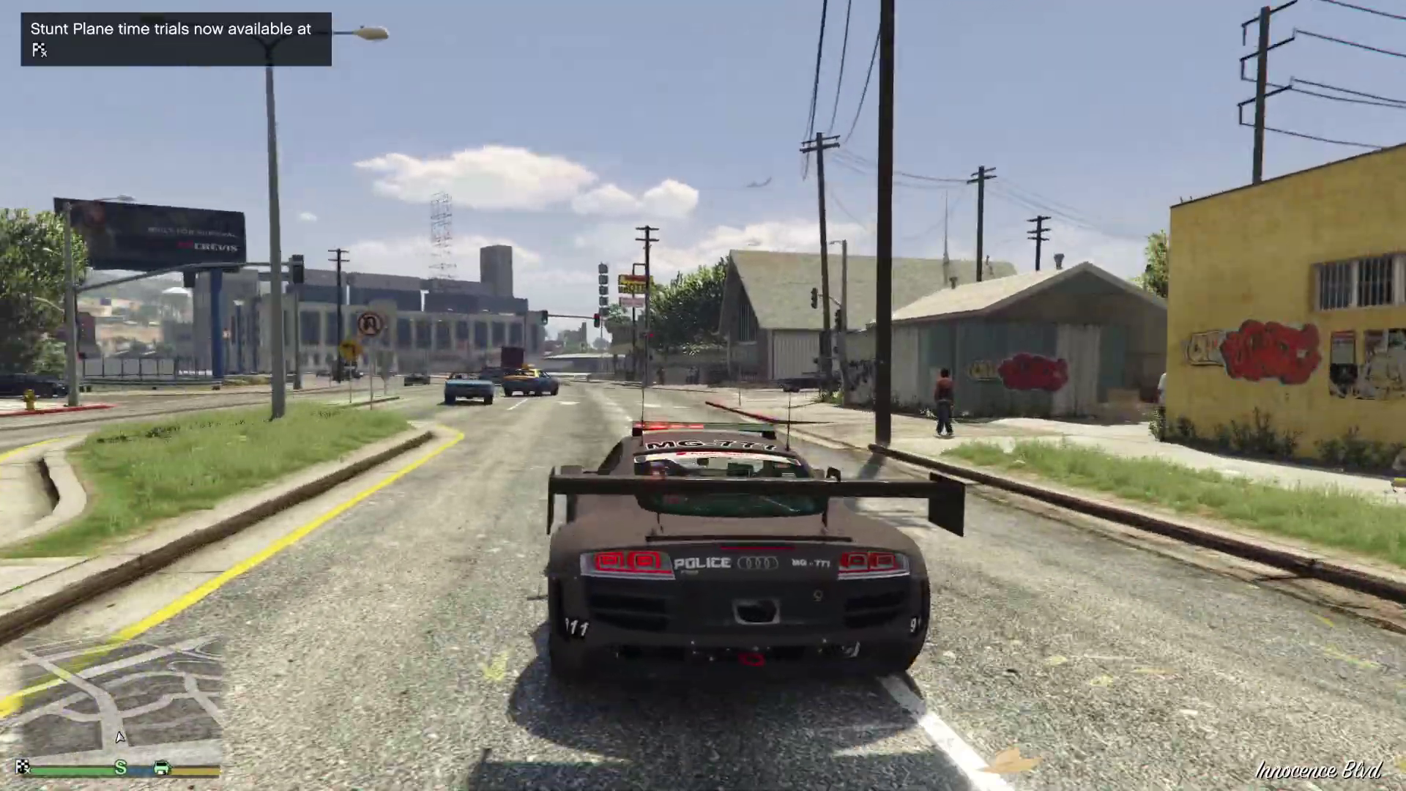
{"action": "key", "text": "w"}
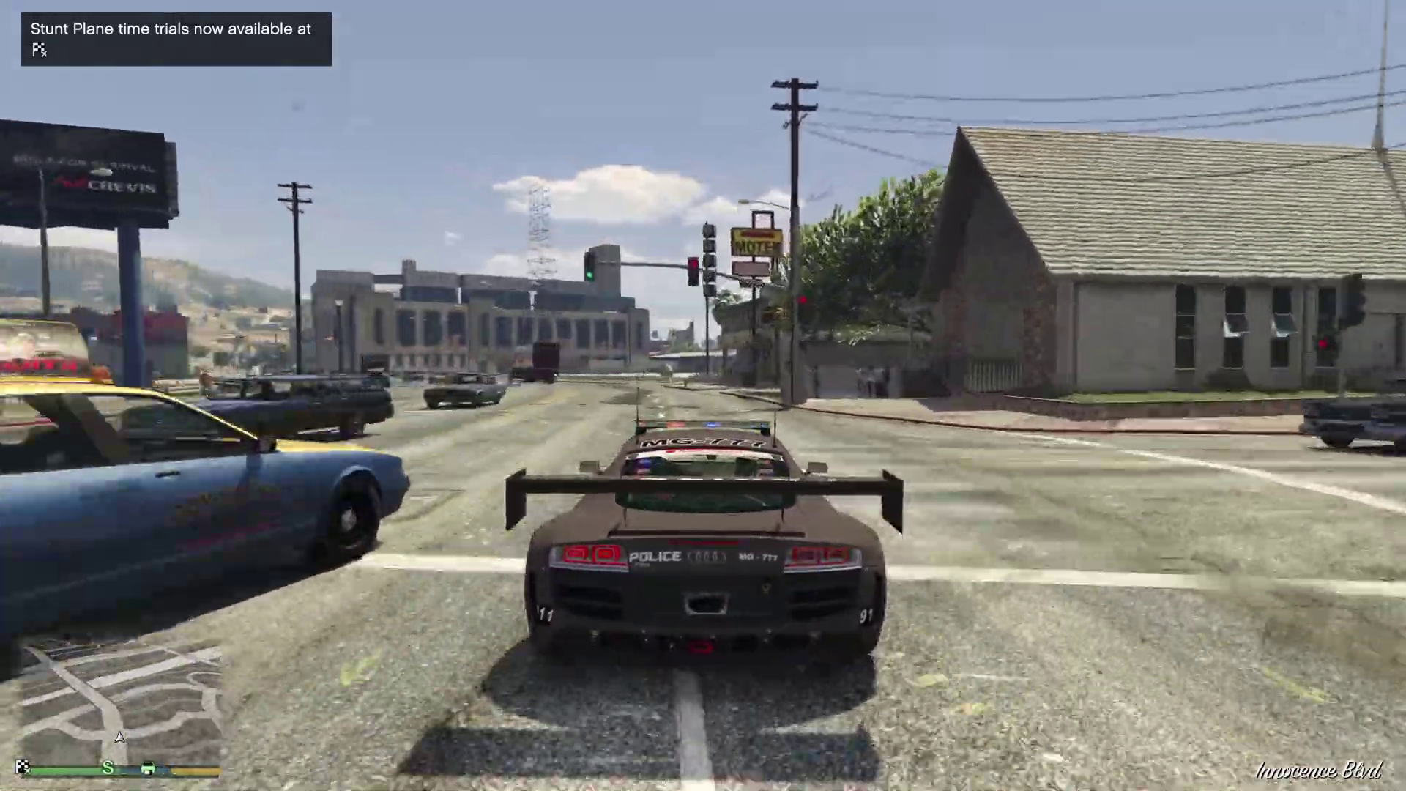
{"action": "key", "text": "w"}
{"action": "key", "text": "a"}
{"action": "key", "text": "a"}
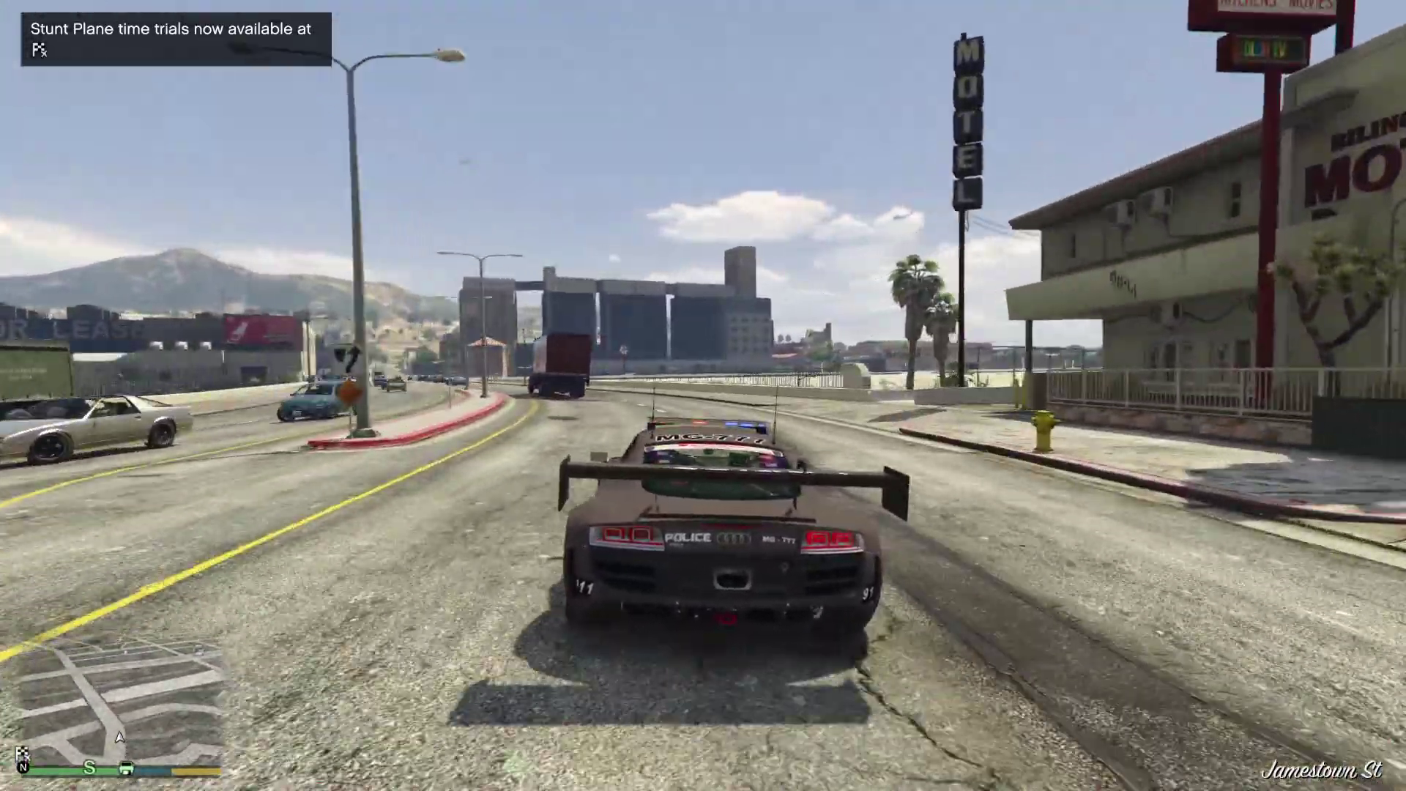
{"action": "key", "text": "w"}
{"action": "key", "text": "a"}
{"action": "key", "text": "a"}
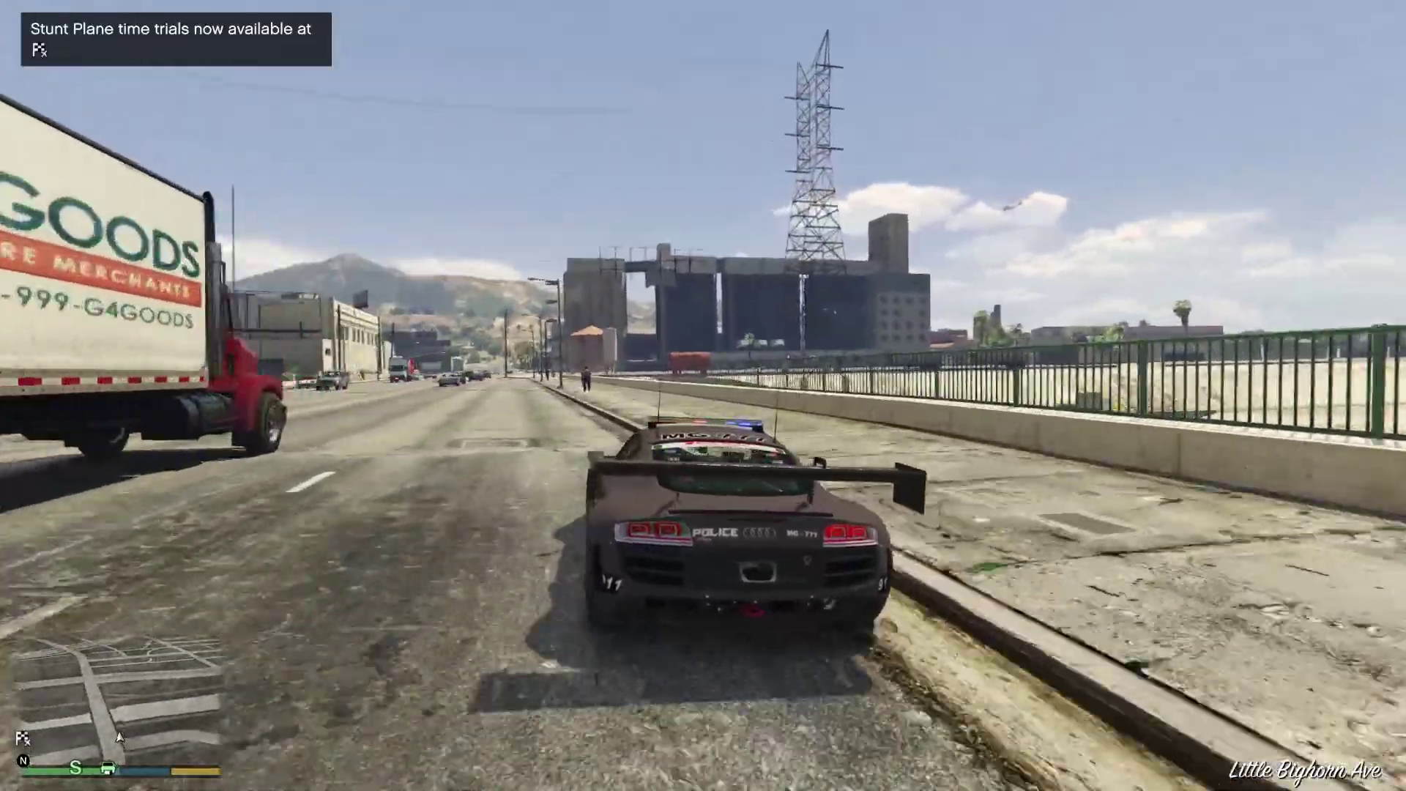
{"action": "key", "text": "w"}
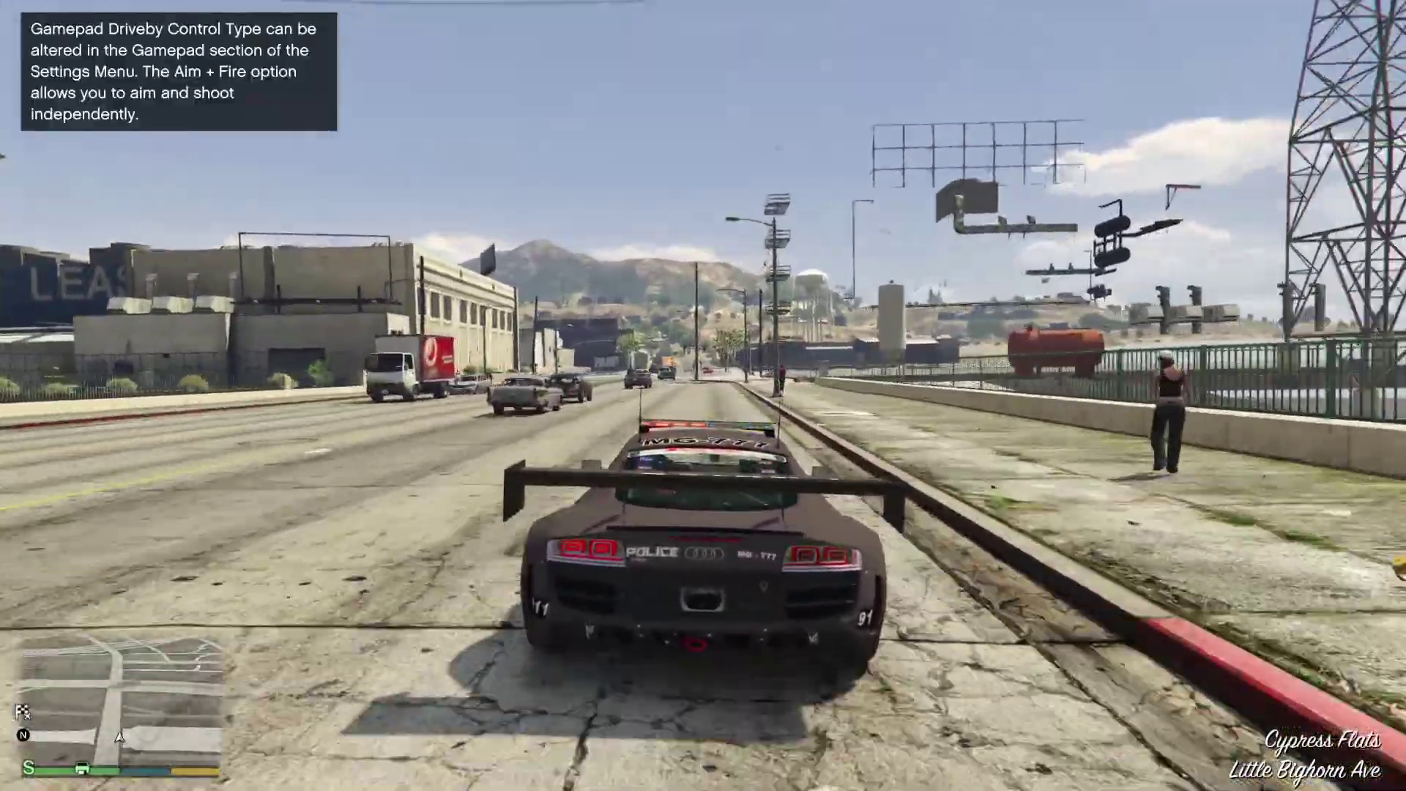
{"action": "key", "text": "d"}
- Switch to Firefox and review the title and web address of the Gameconfig (1.0.2699) for Limitless Vehicles V29 page on GTA5-Mods
{"action": "key", "text": "alt+Tab"}
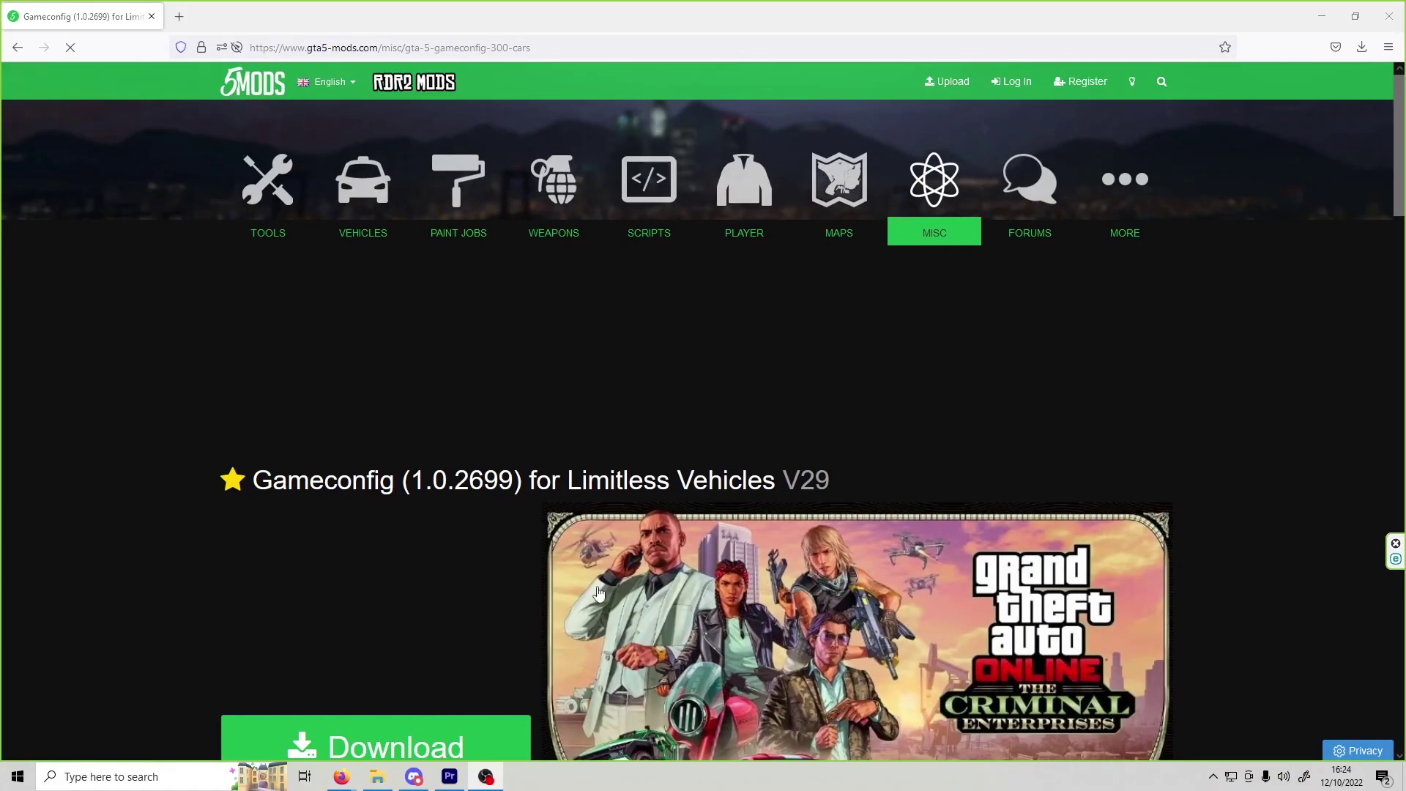
{"action": "scroll", "coordinate": [1334, 552], "scroll_direction": "down", "scroll_amount": 2}
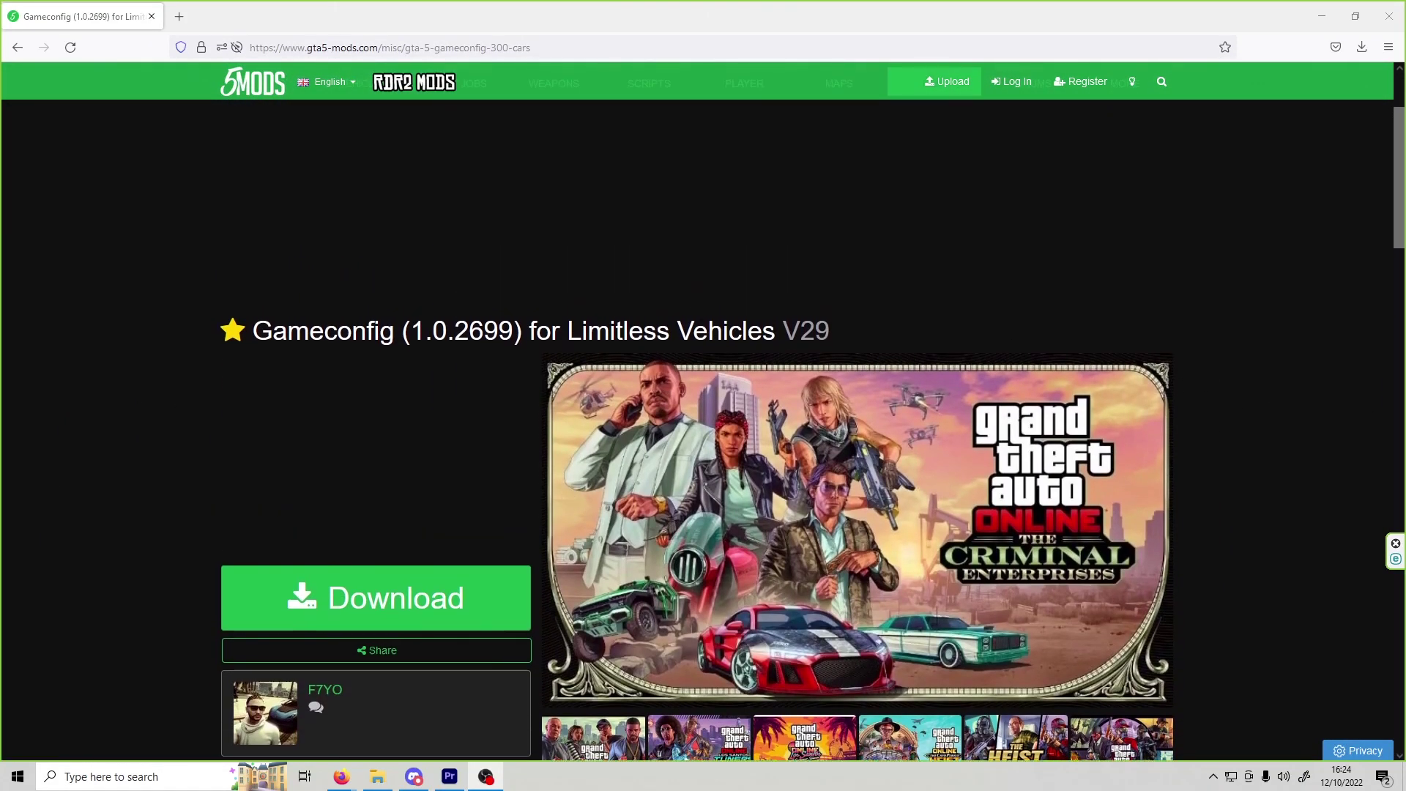
{"action": "left_click_drag", "start_coordinate": [775, 330], "coordinate": [217, 298]}
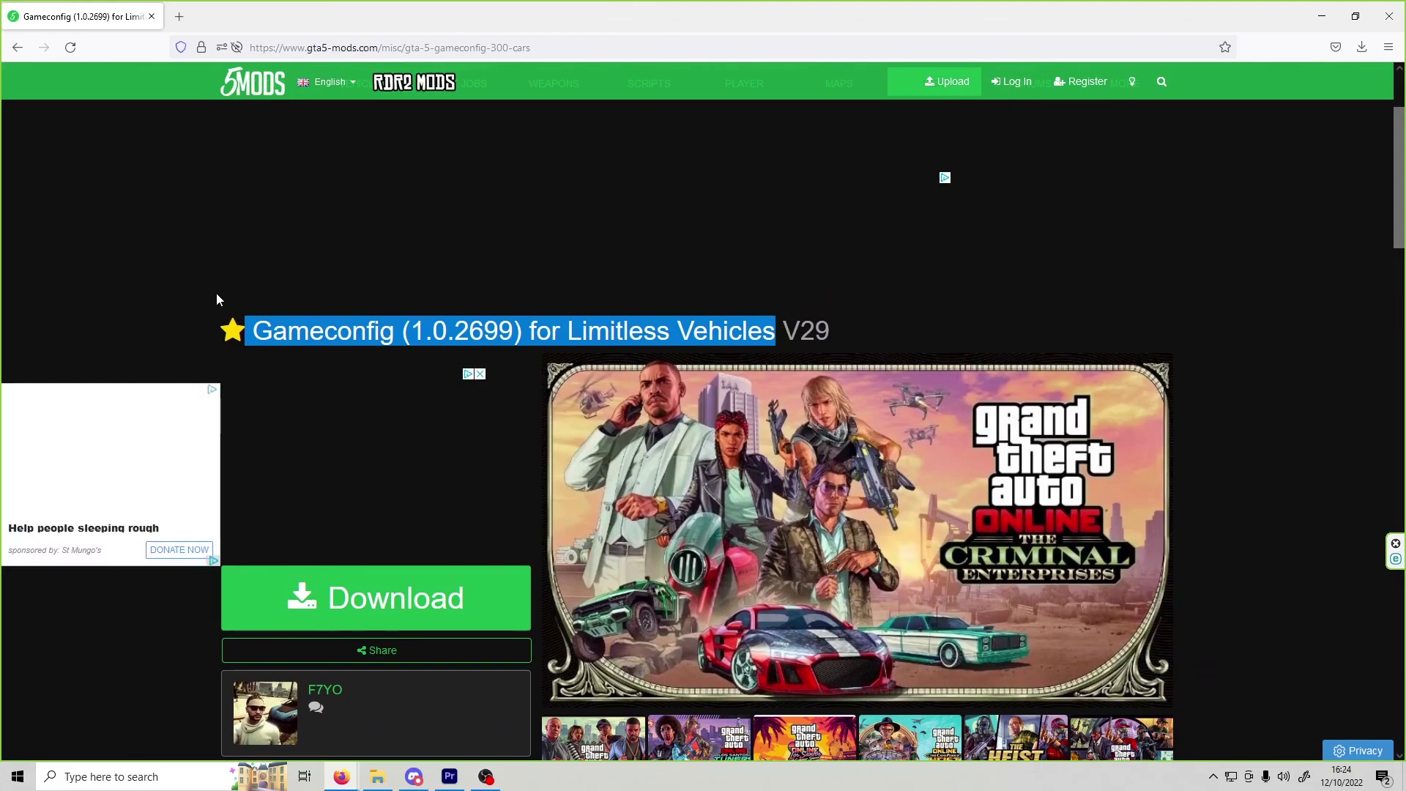
{"action": "left_click", "coordinate": [272, 48]}
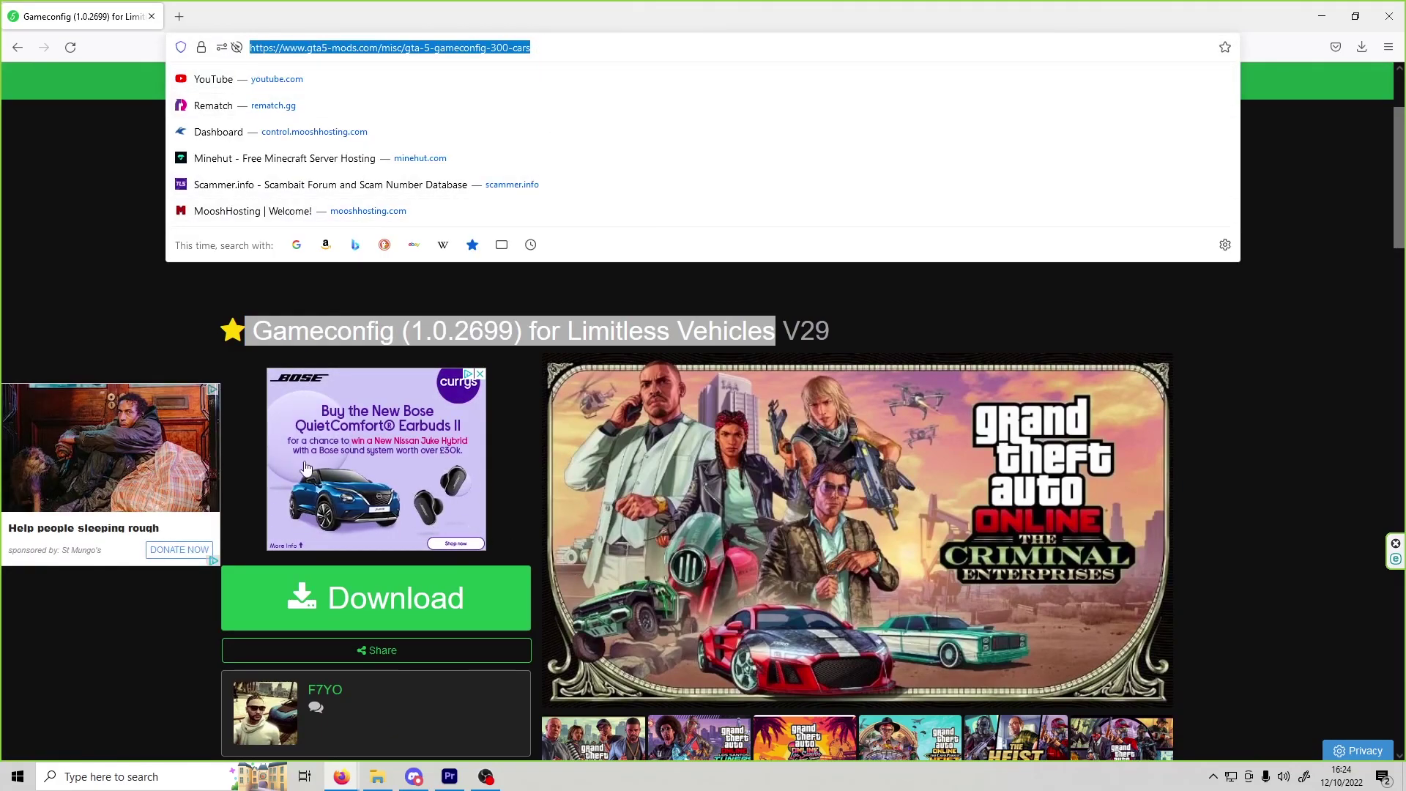
{"action": "left_click", "coordinate": [359, 290]}
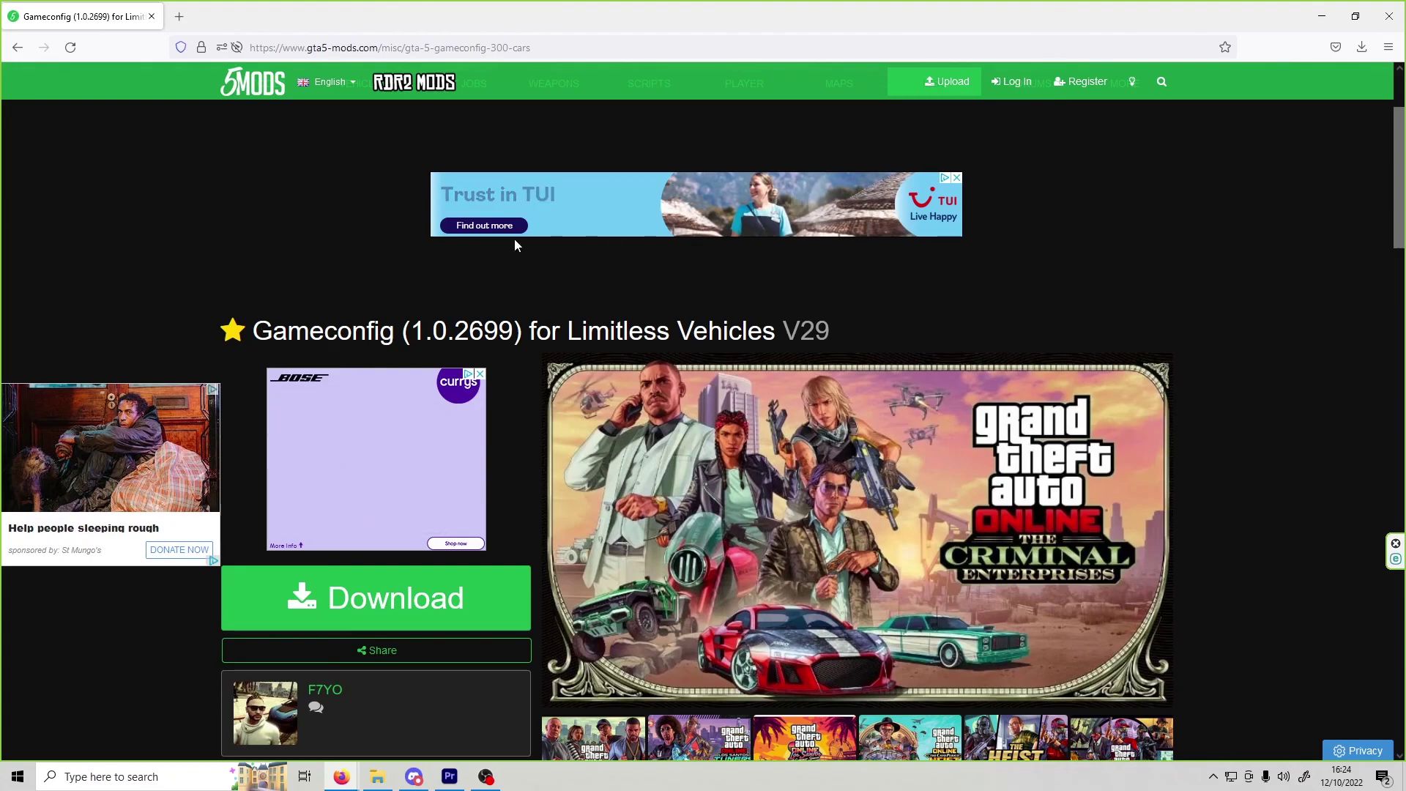